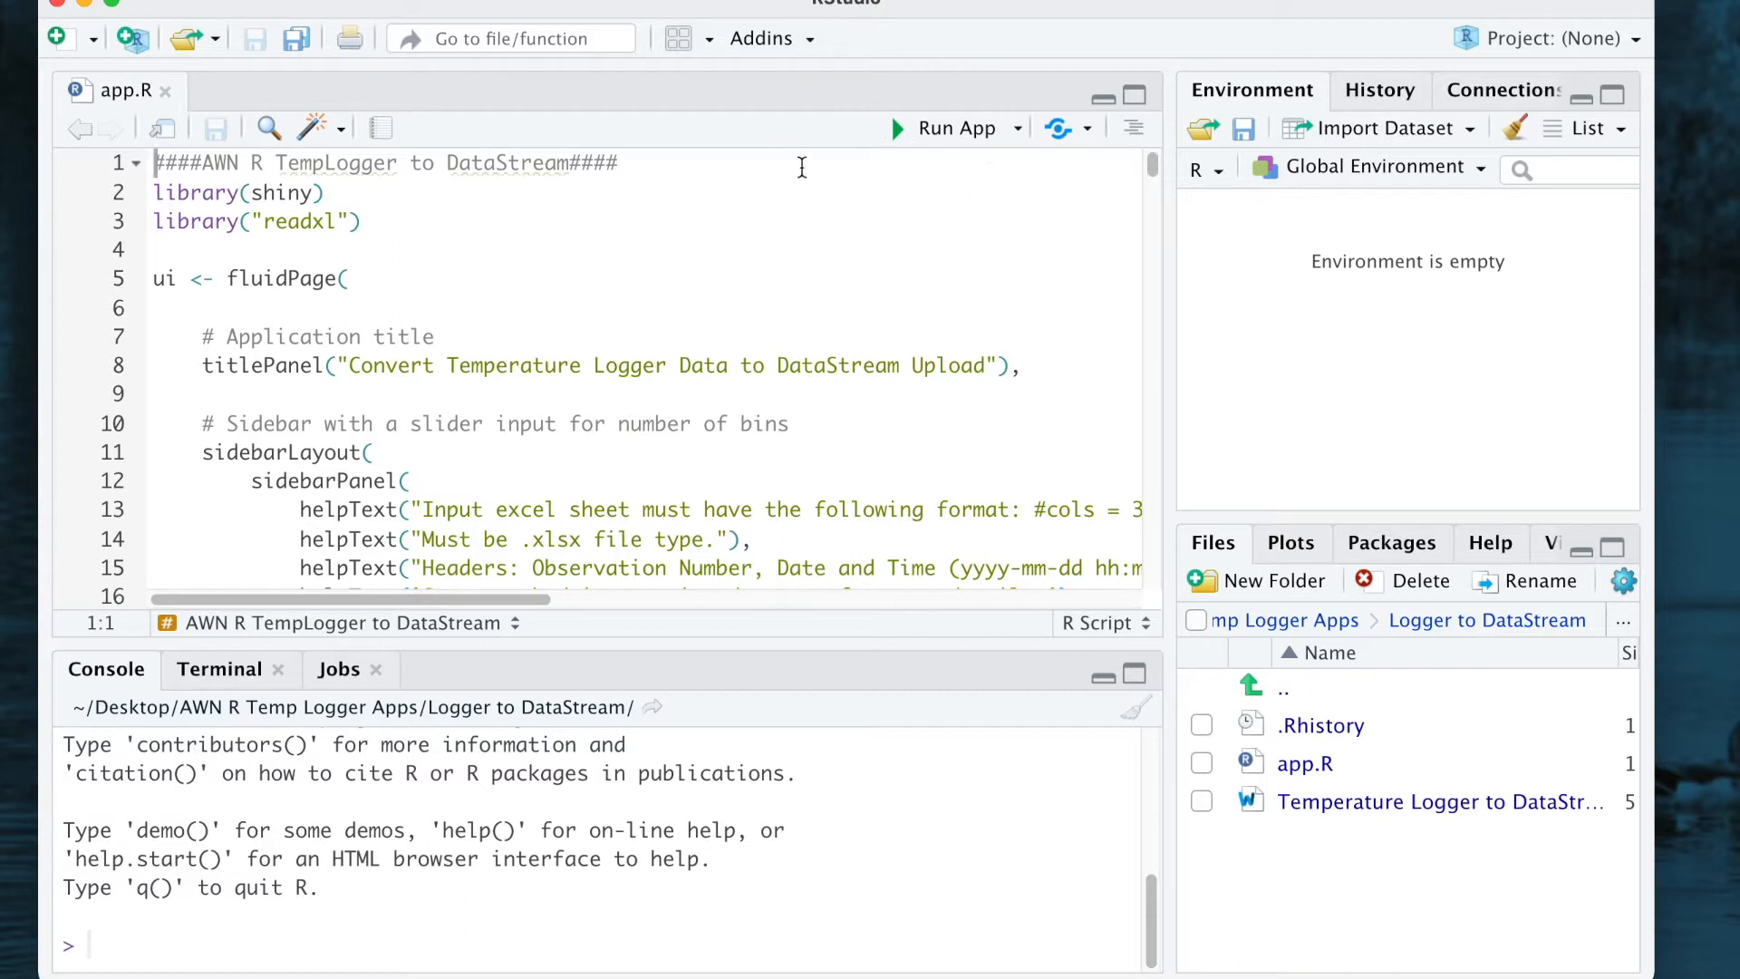
- Run the Shiny app from app.R and load Temp_Logger_1.xlsx as its input Excel file
left_click(934, 130)
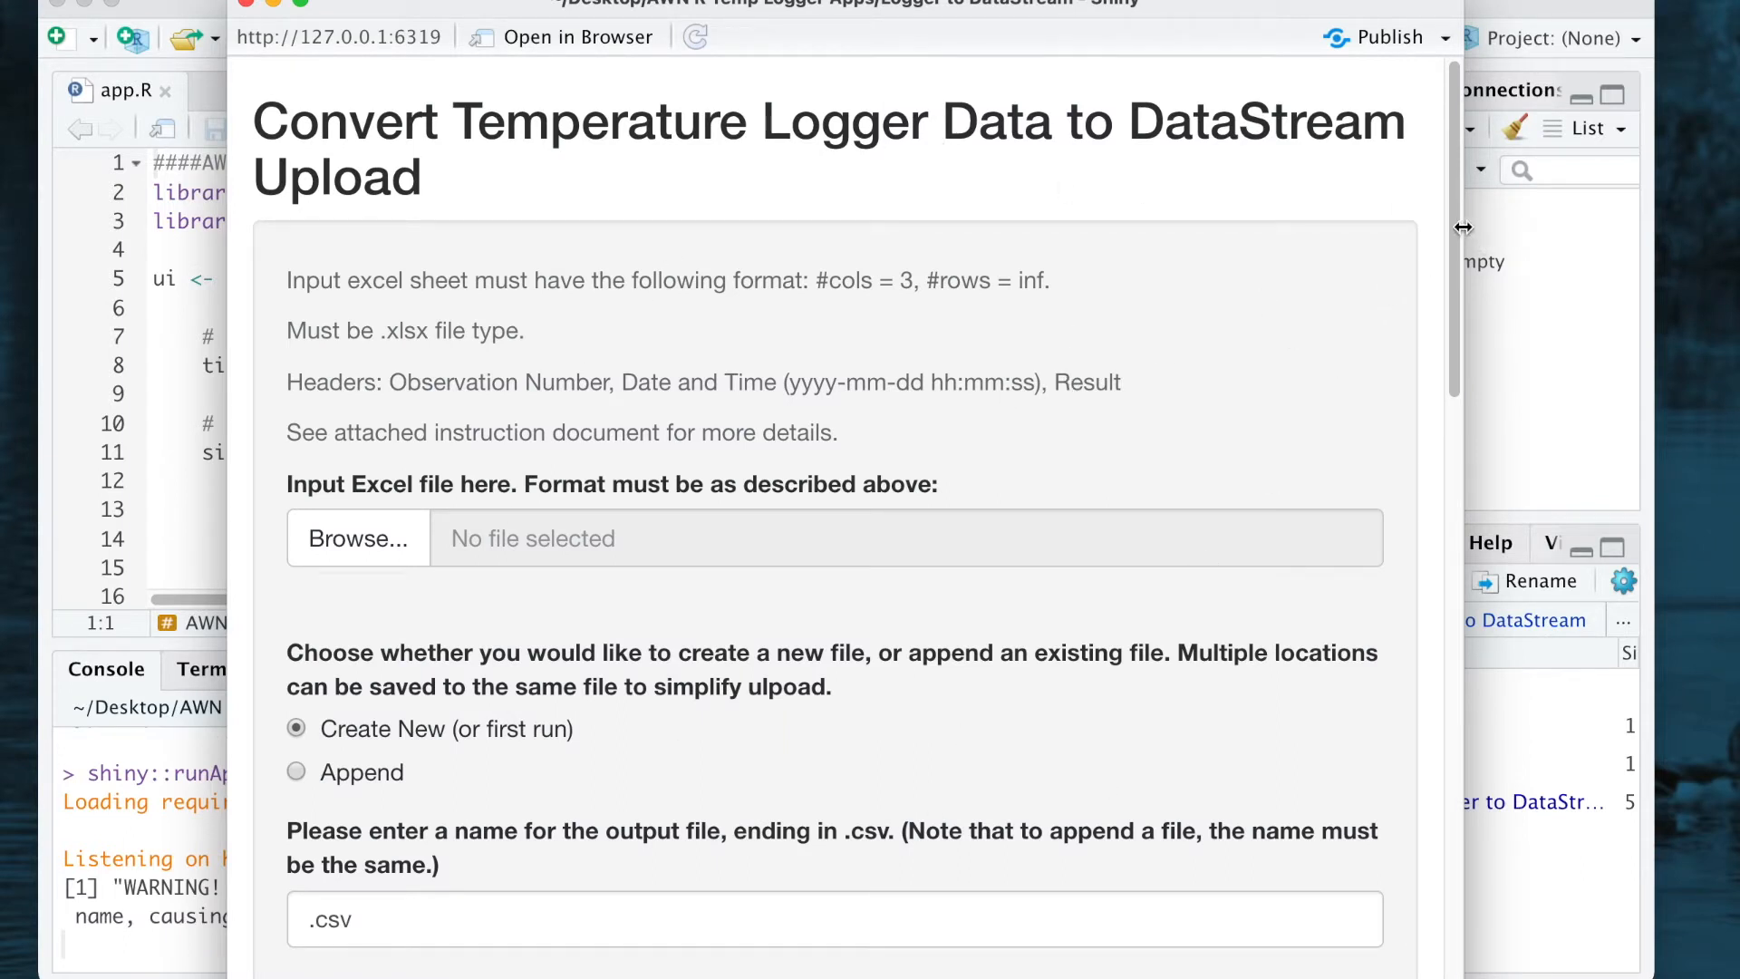
left_click_drag(1464, 226, 1701, 246)
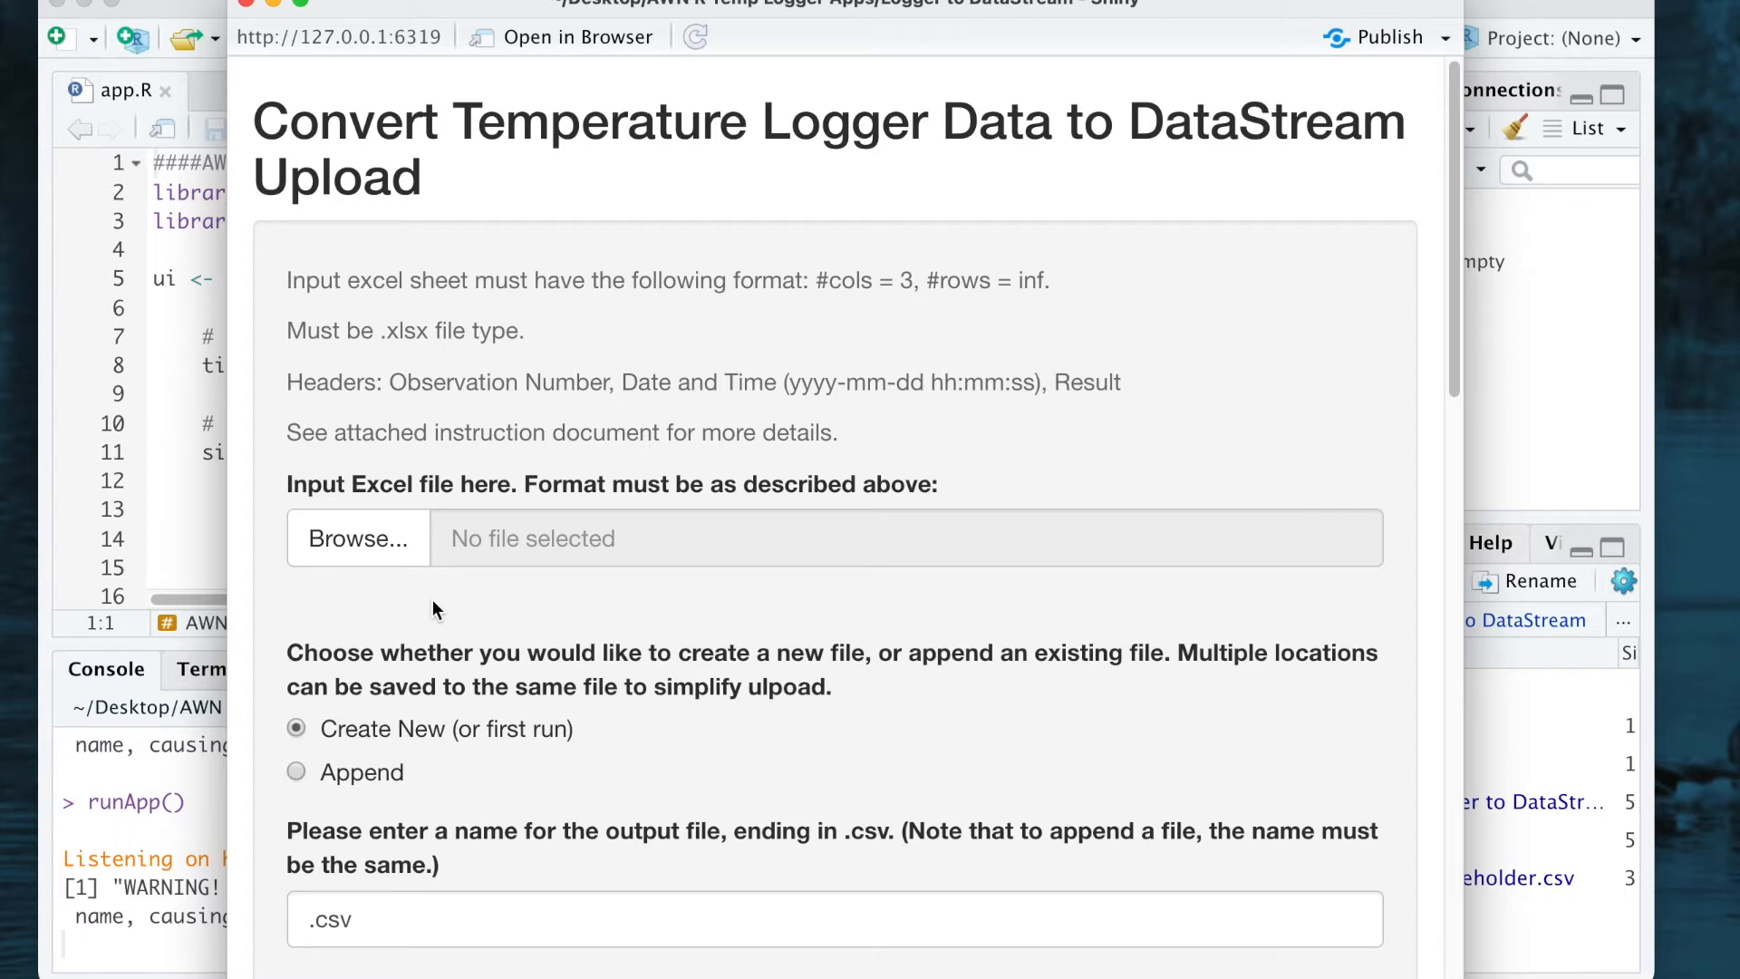
left_click(359, 566)
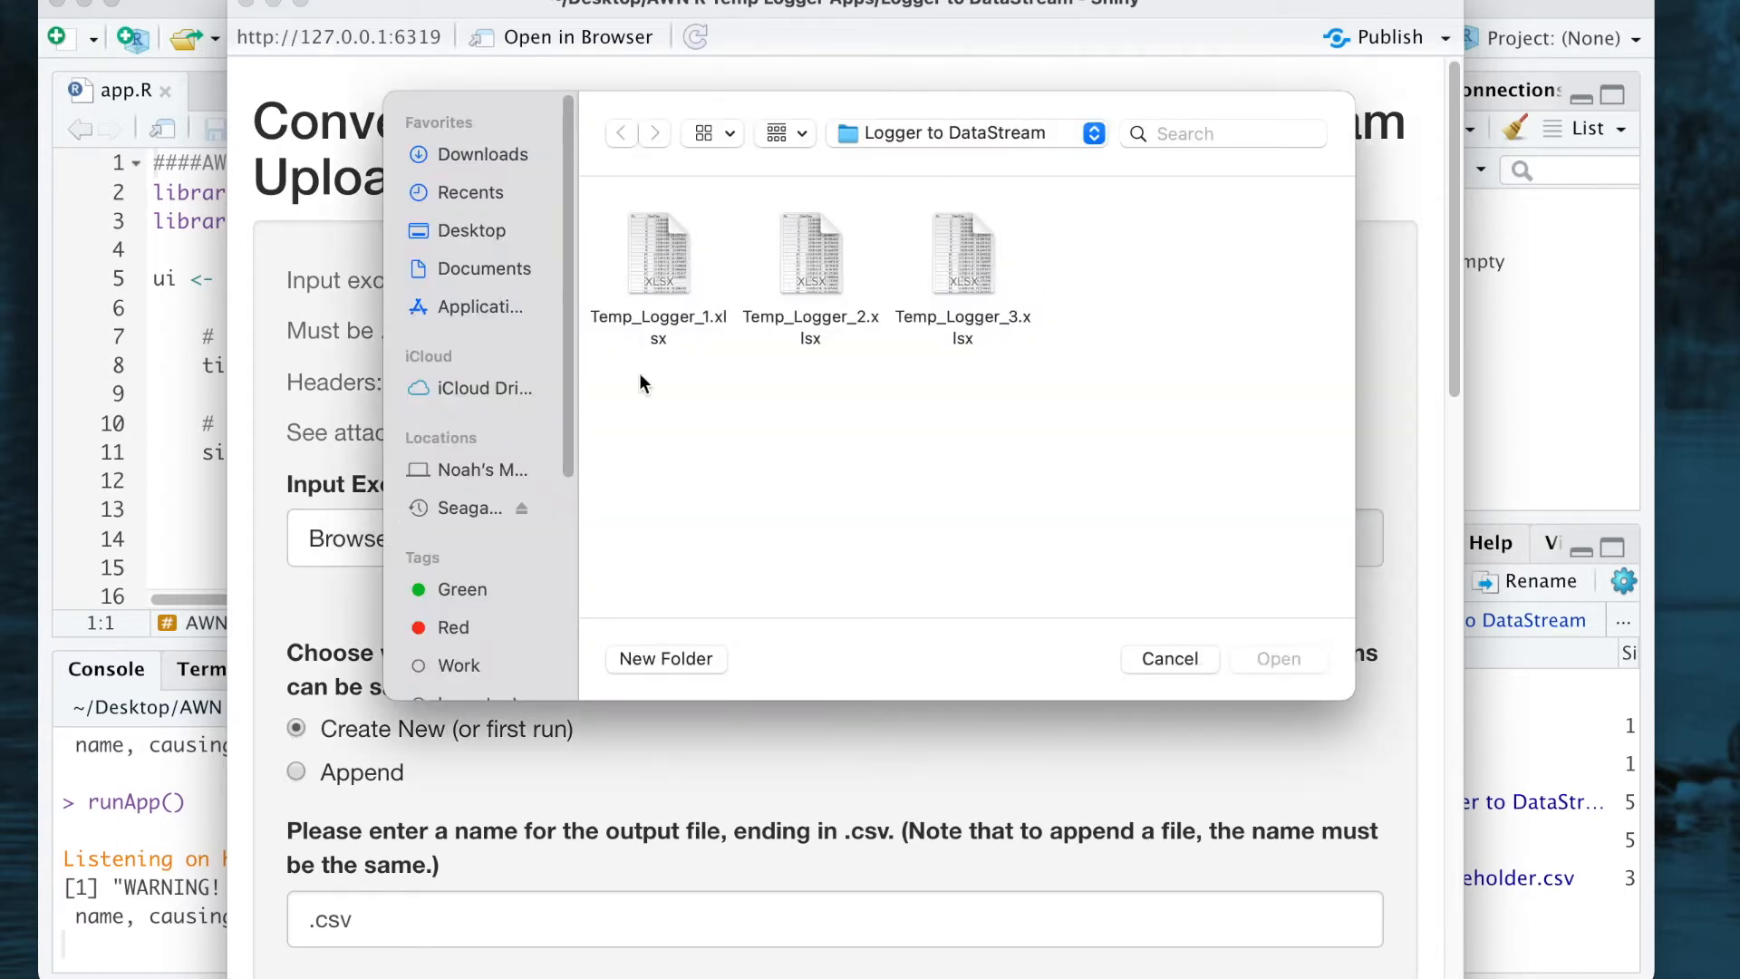
double_click(664, 237)
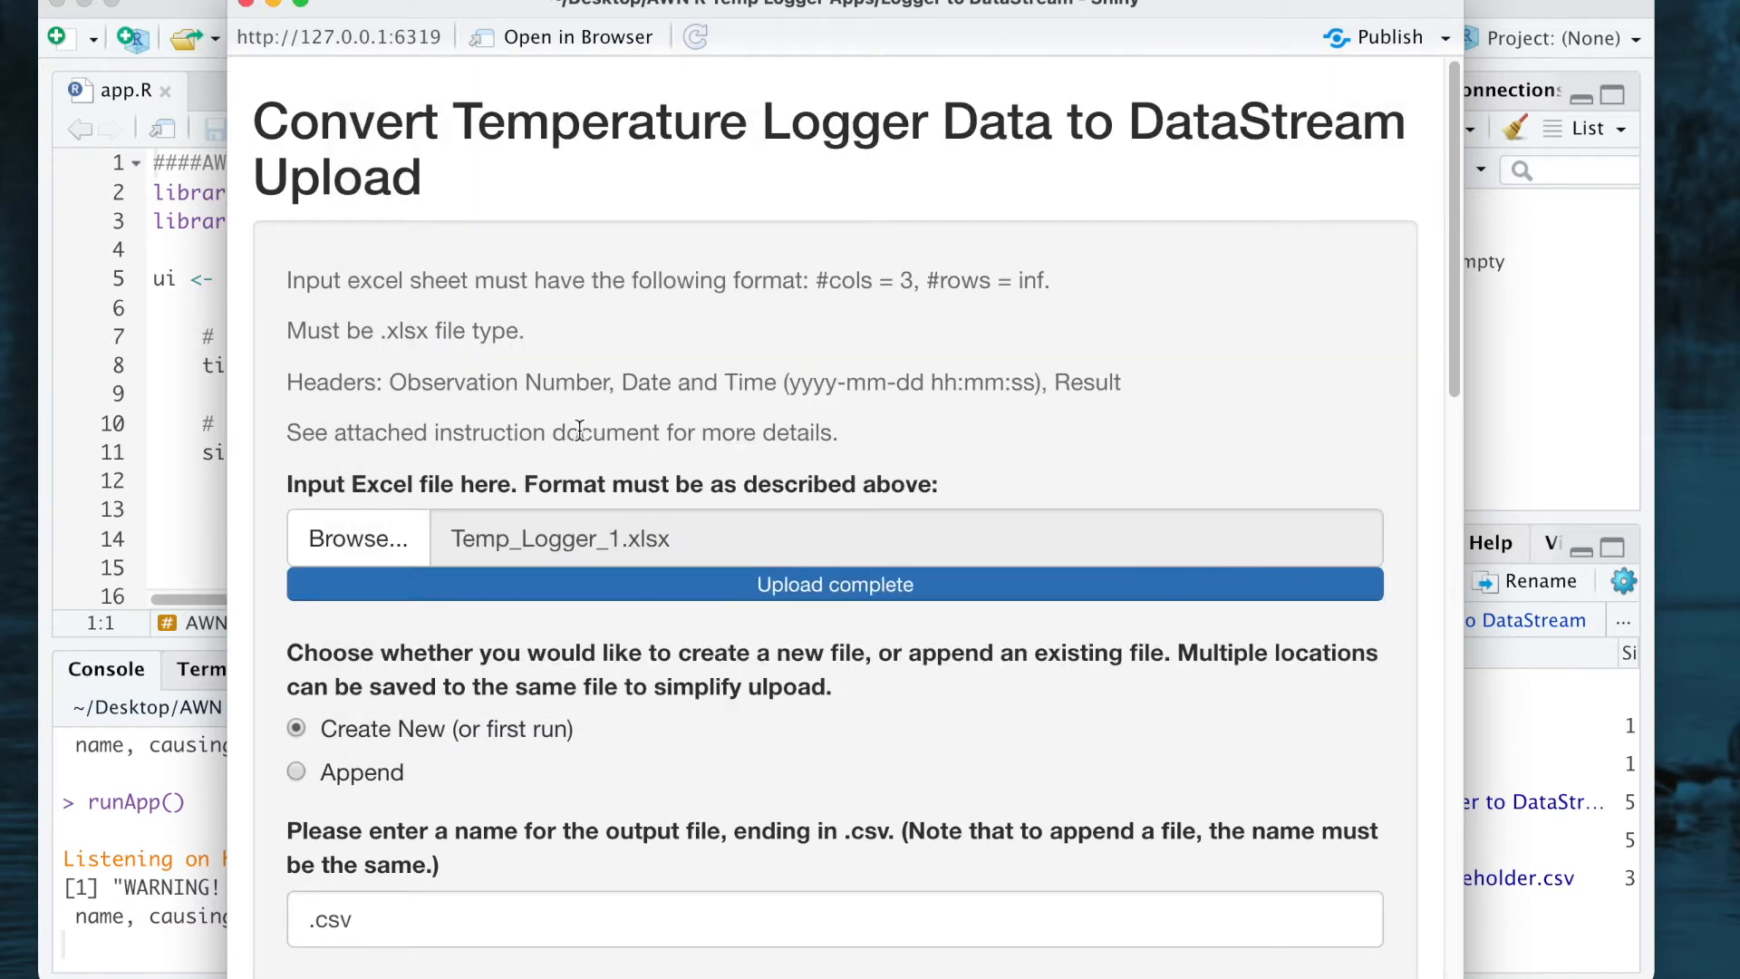
- Name the output file MyOutput.csv, leaving the file mode on Create New
scroll(580, 430, "down", 3)
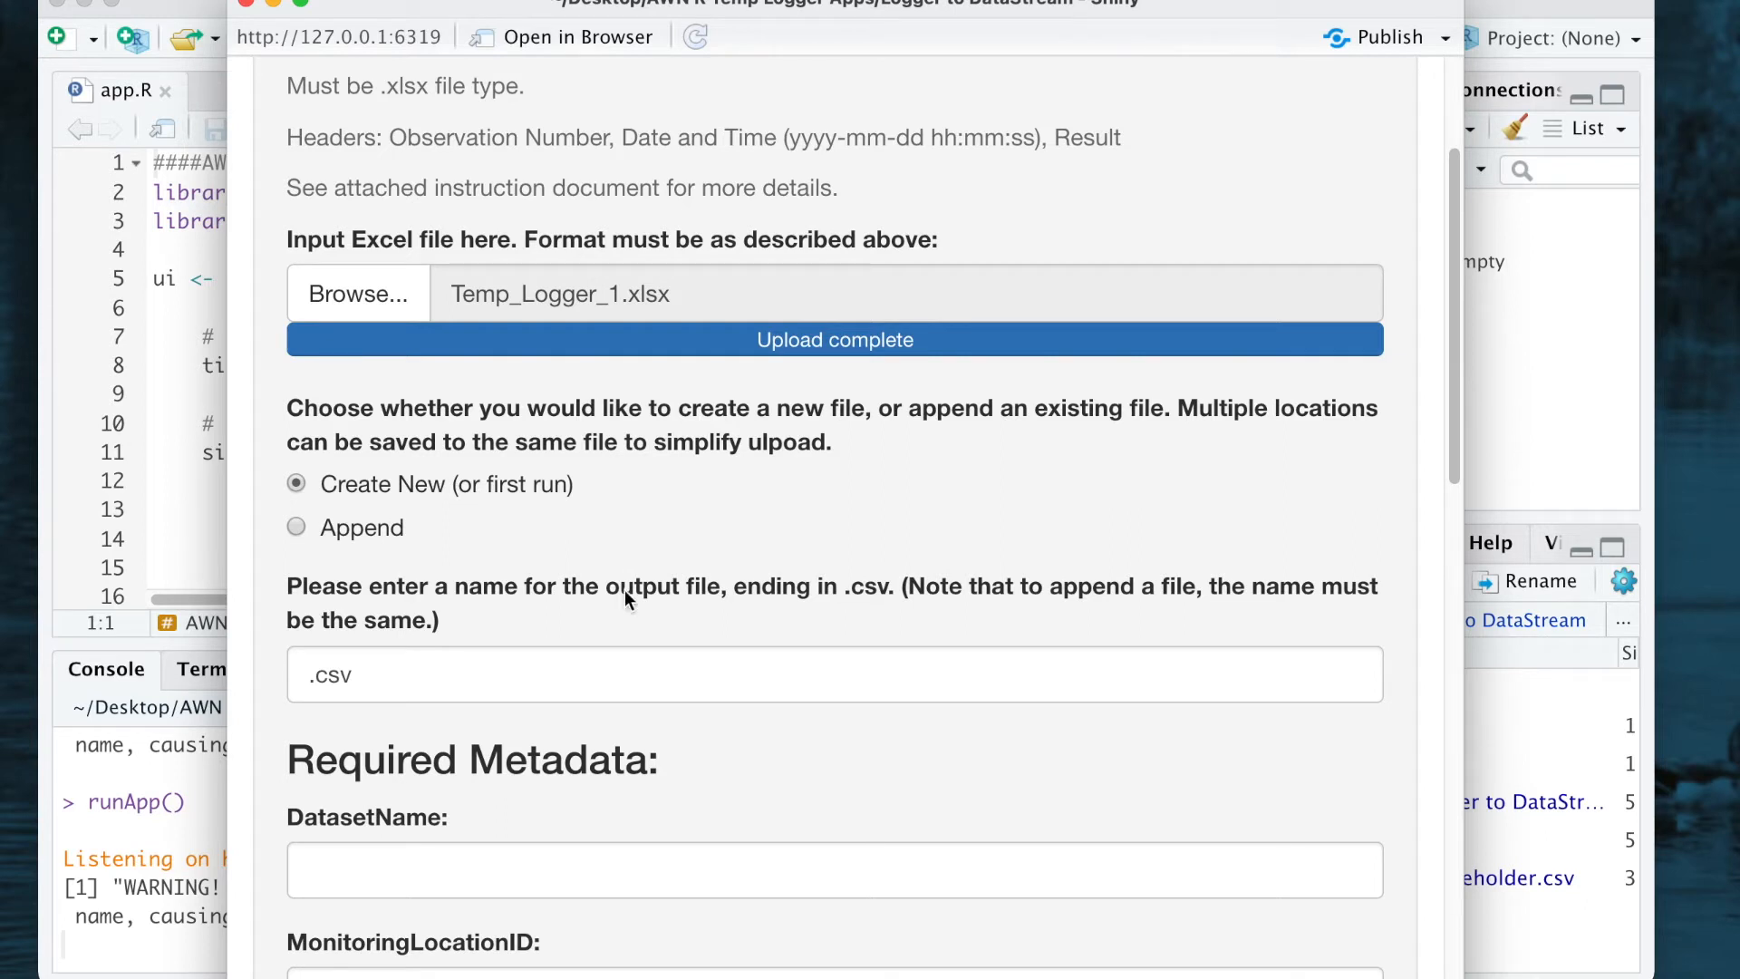
left_click(305, 670)
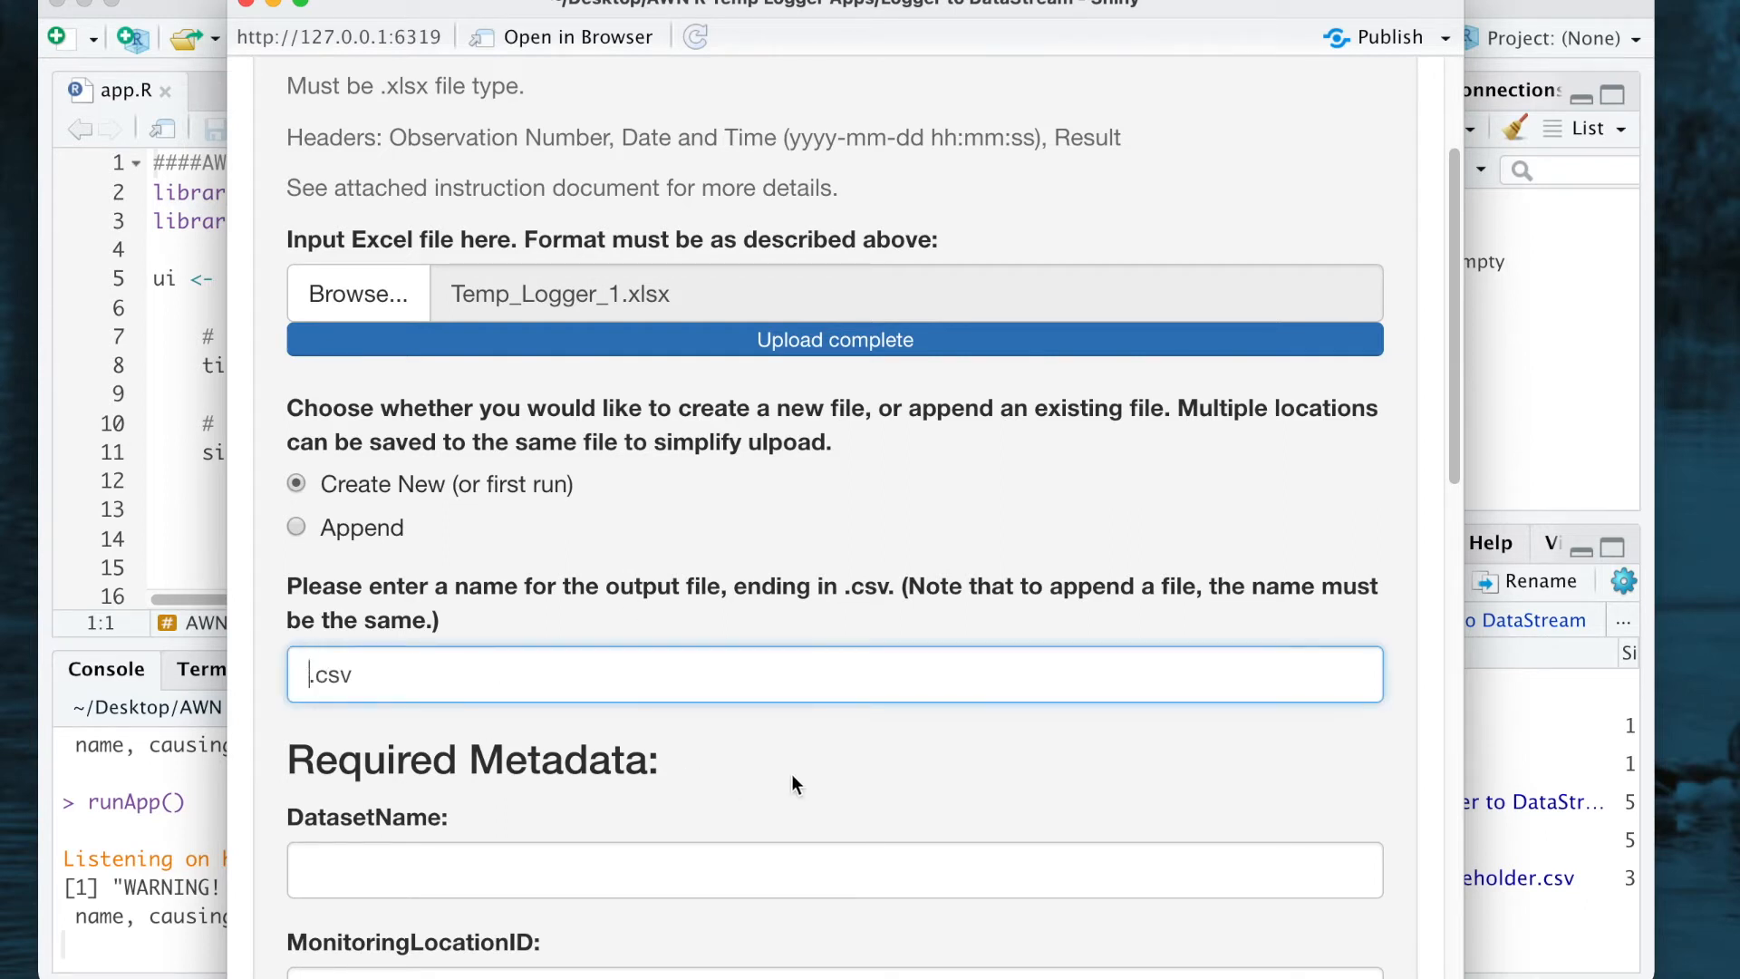
scroll(791, 775, "down", 3)
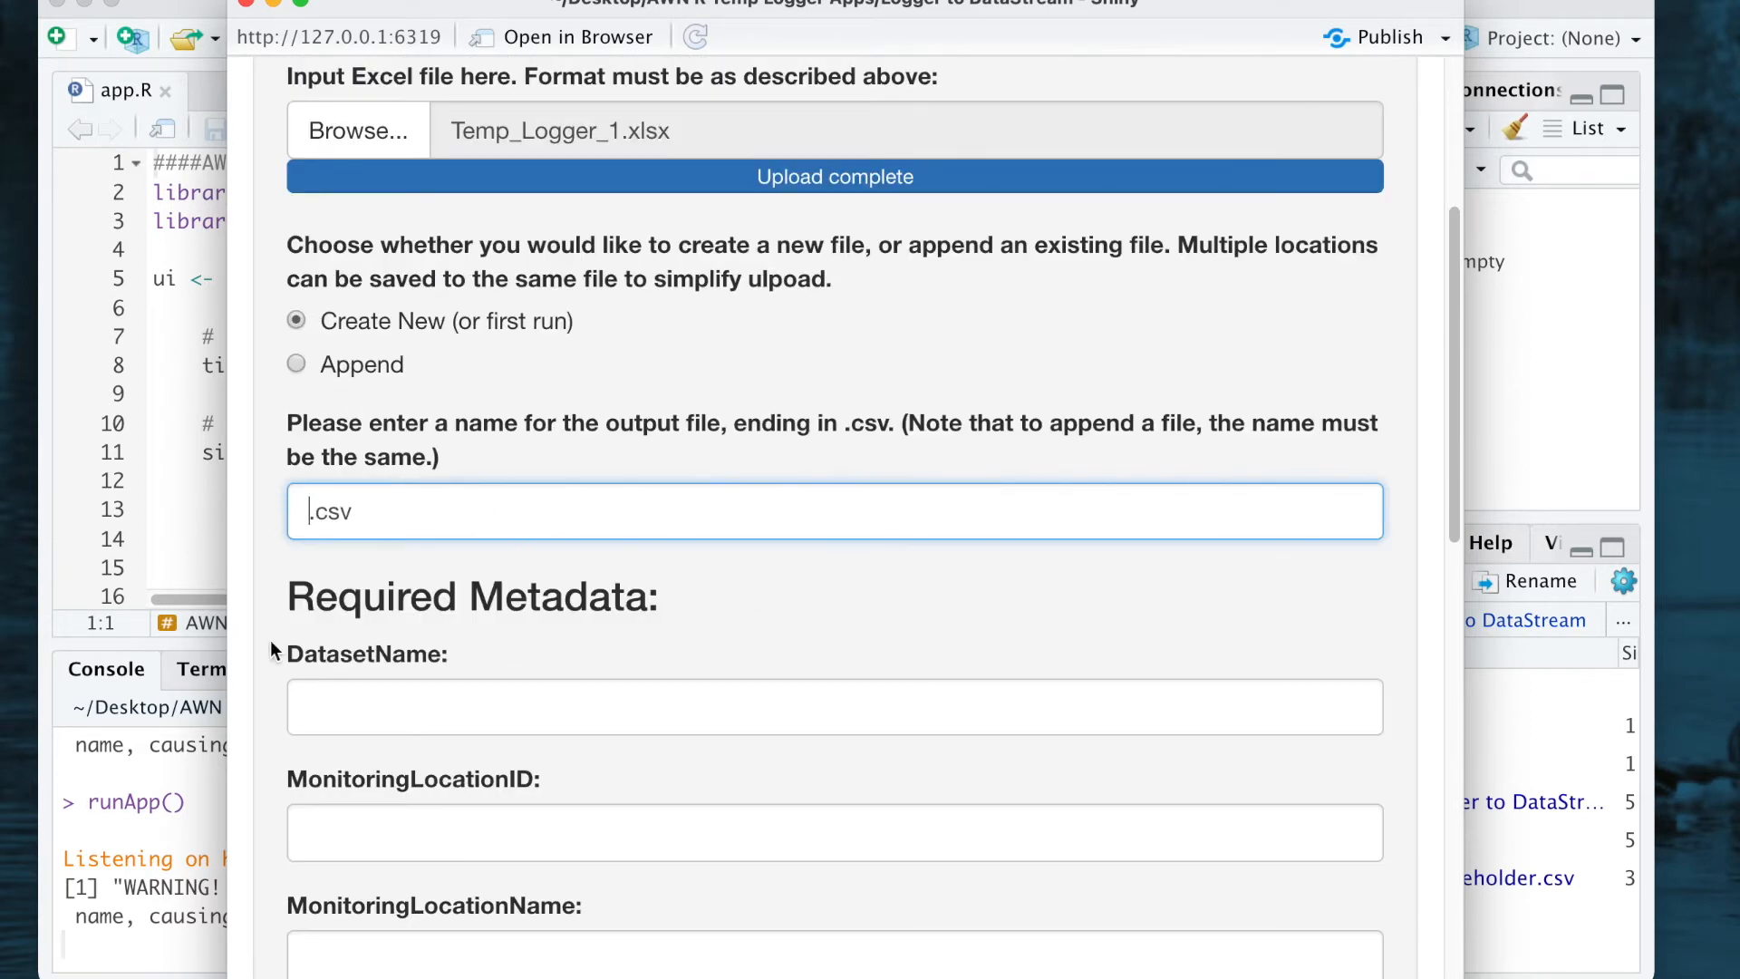
type("MyOutput")
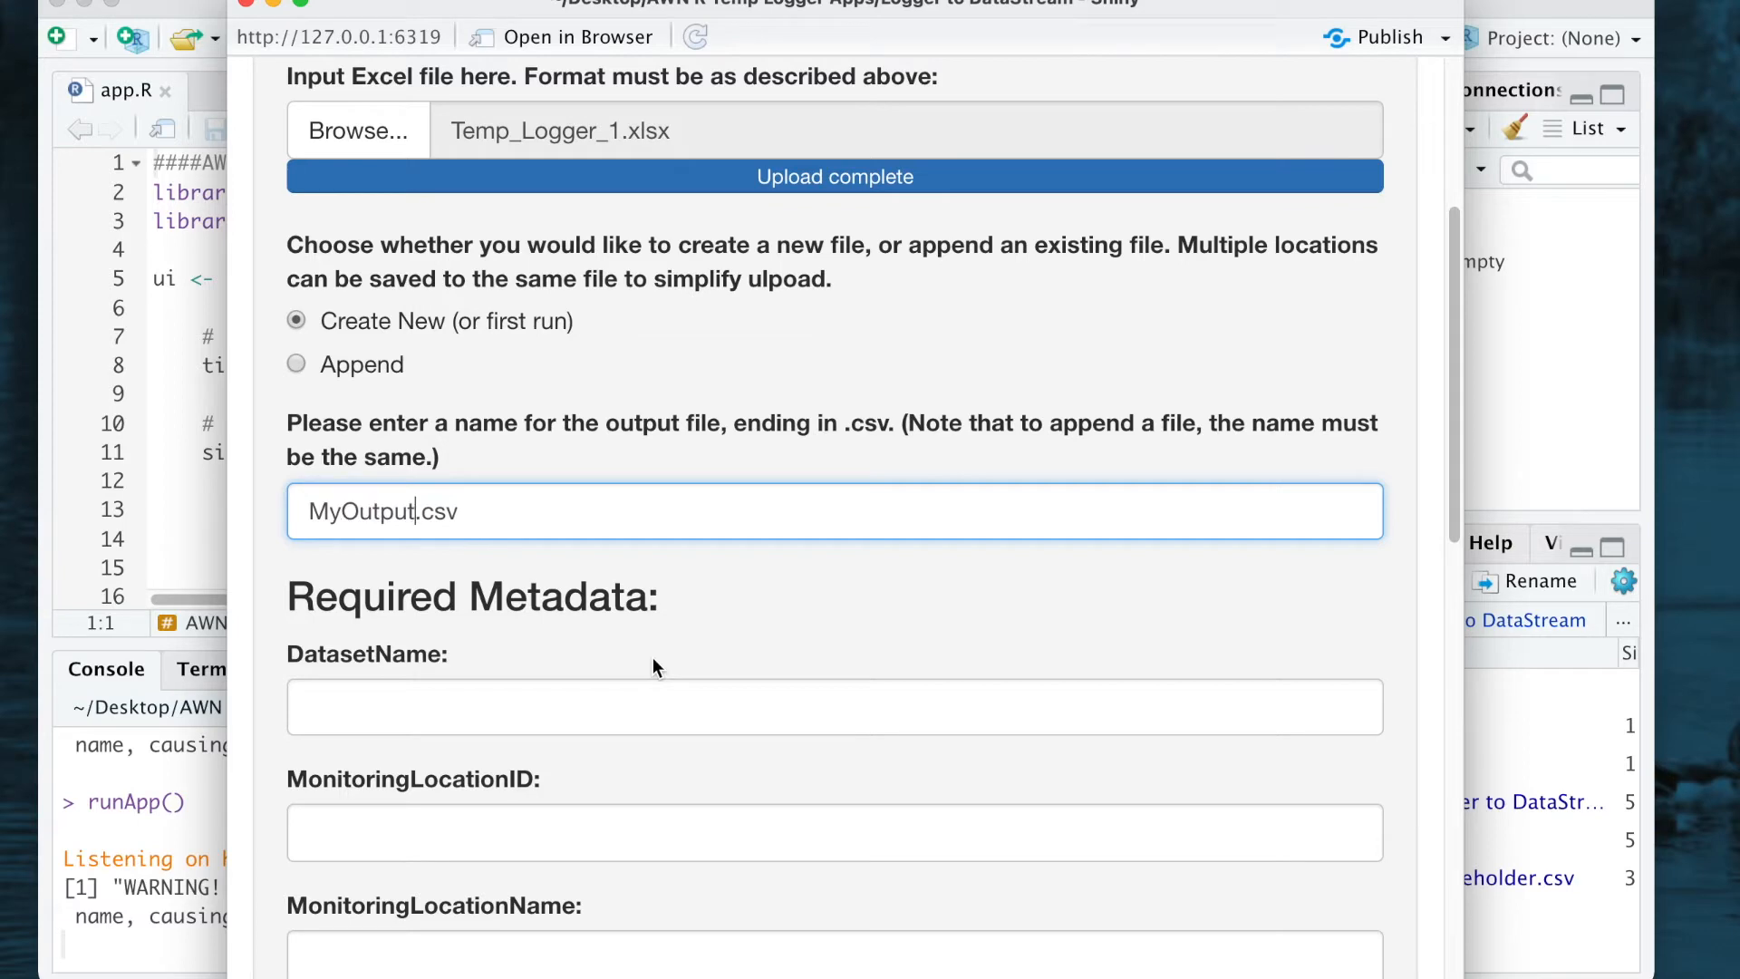
- Enter MyData as the dataset name, LOC-1 as the monitoring location ID and Location 1 as the monitoring location name
scroll(644, 654, "down", 5)
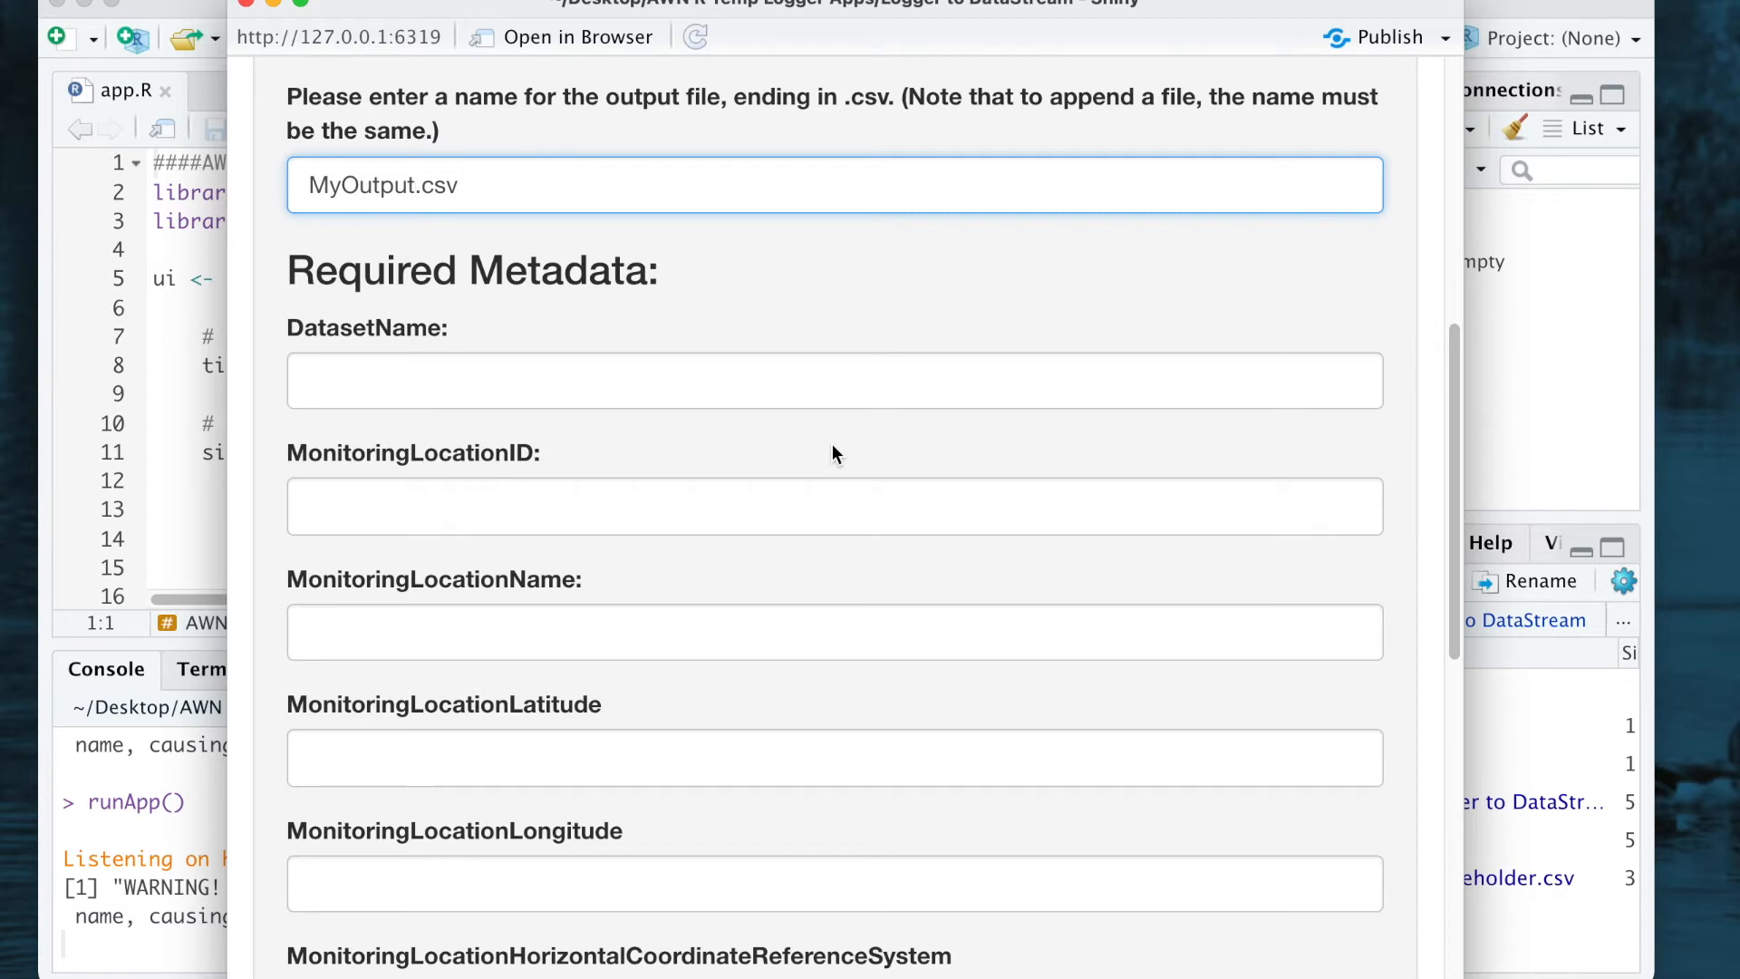
left_click(739, 368)
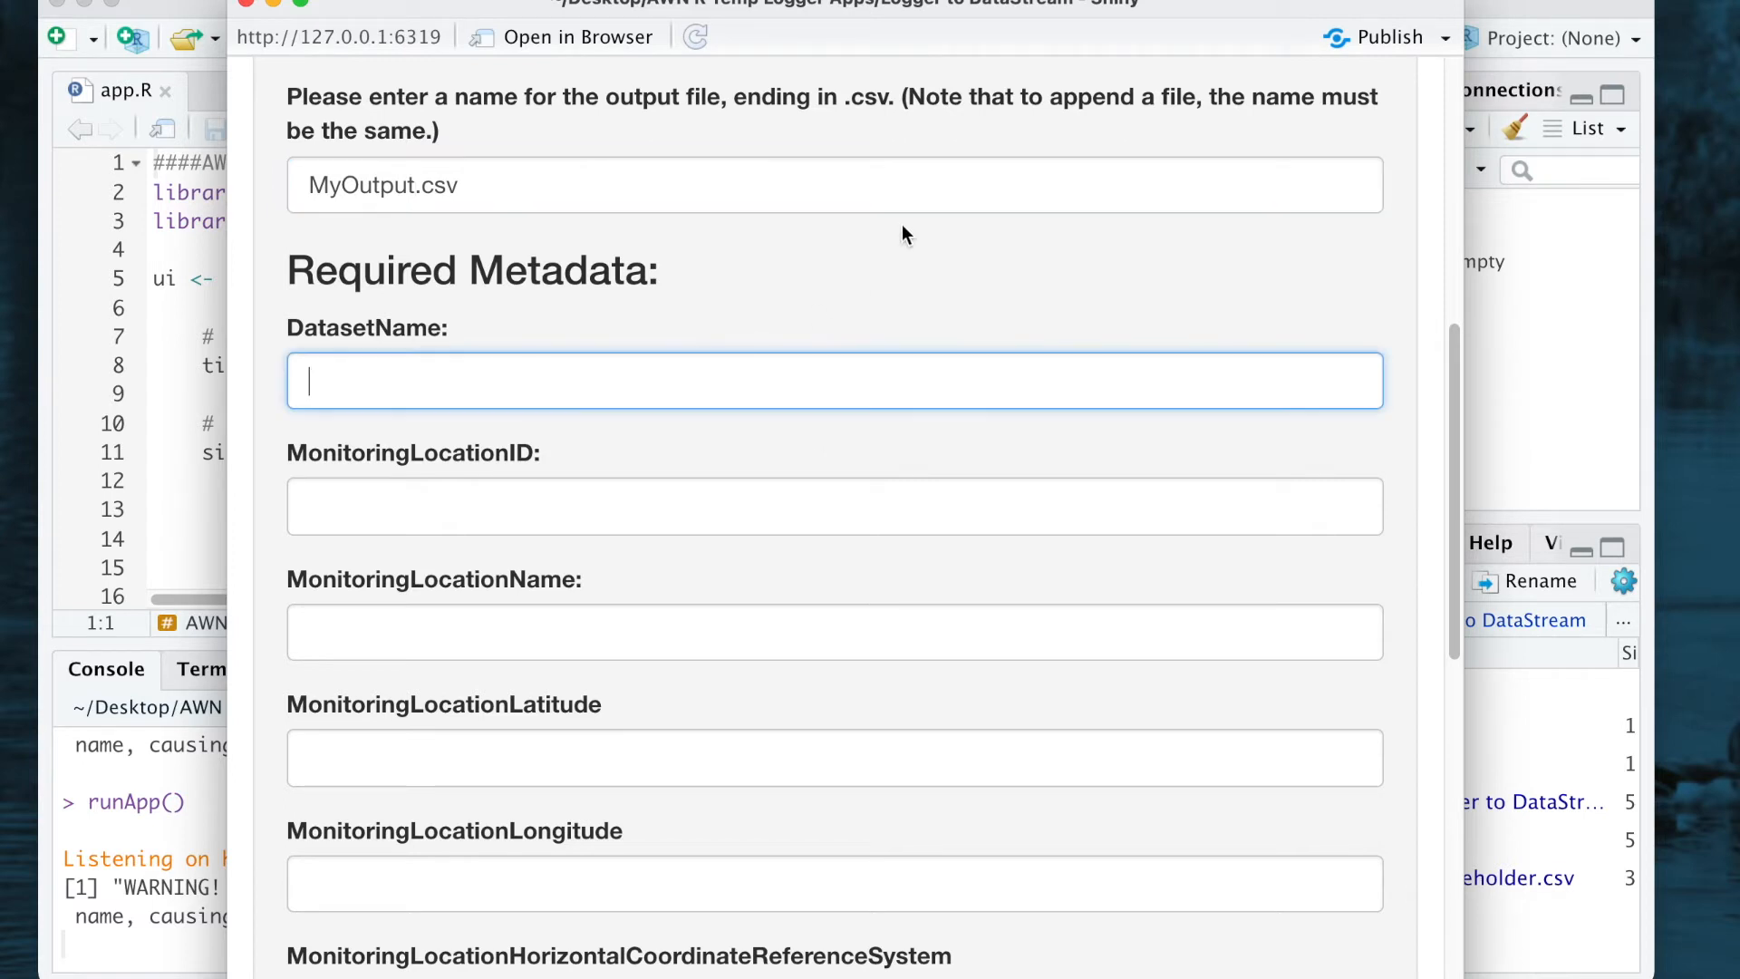
type("MyData")
left_click(715, 499)
scroll(647, 471, "down", 3)
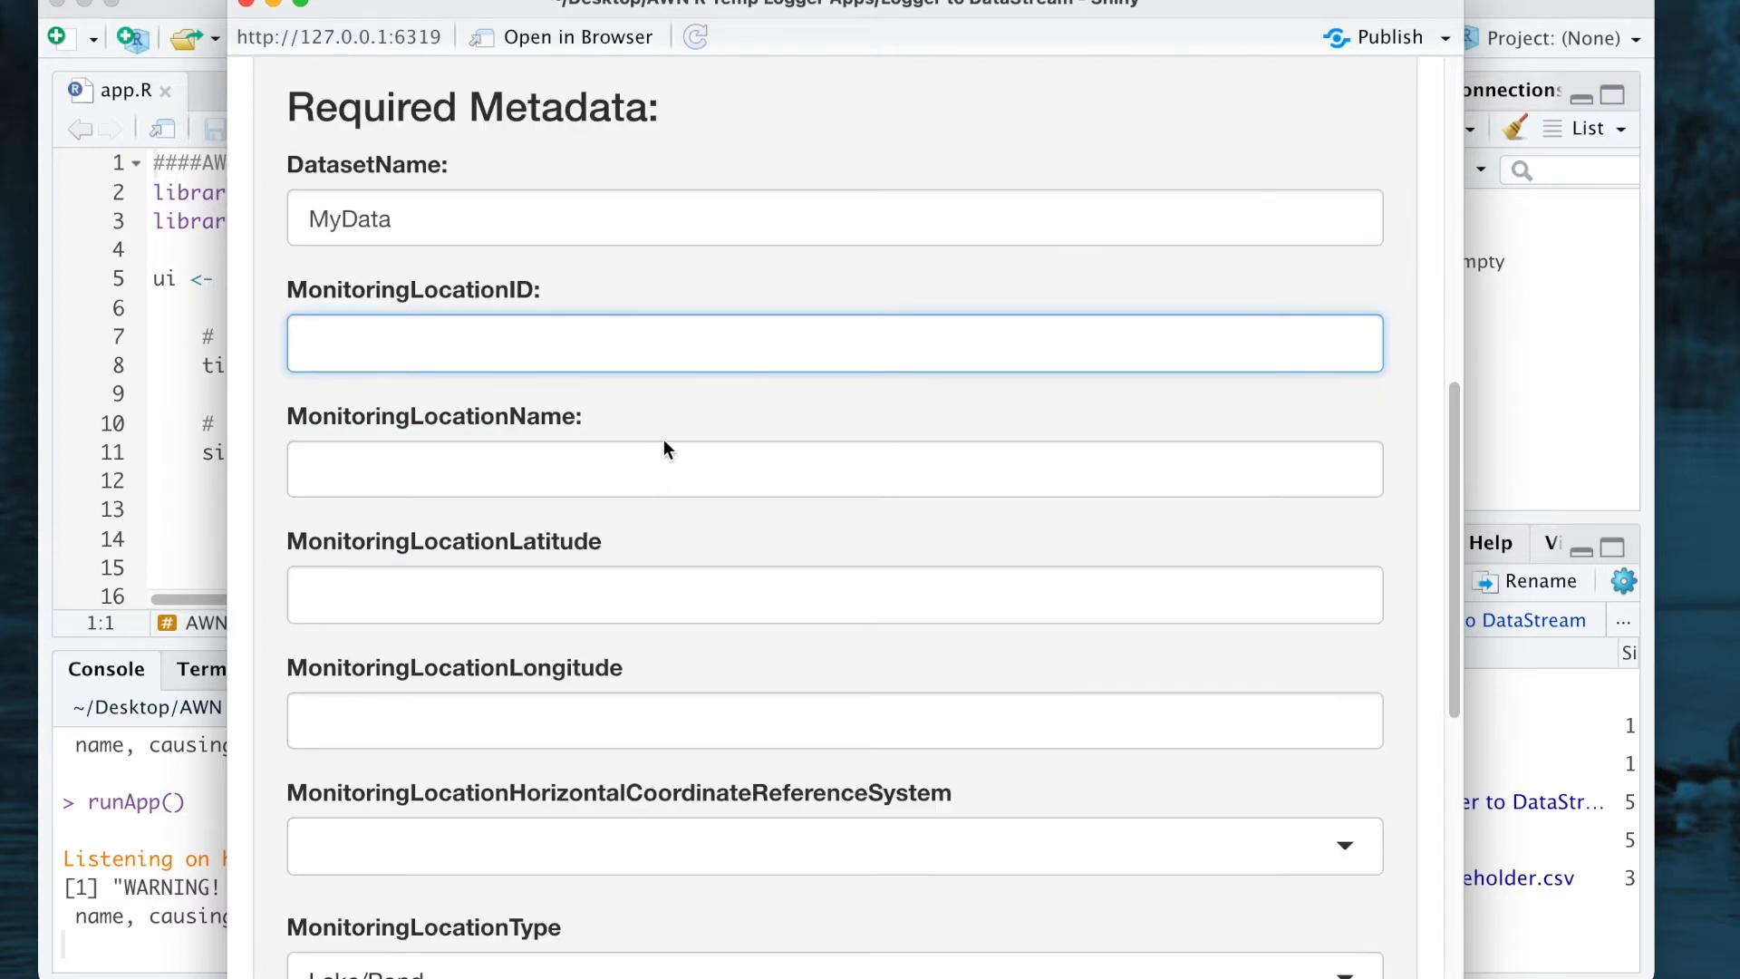
type("LOC-1")
left_click(1004, 468)
type("Location 1")
- Set the monitoring location latitude to 44.4444 and the longitude to -65.5555
left_click(749, 577)
type("44.4444")
left_click(668, 735)
type("-65.5555")
- Choose UNKWN as the horizontal coordinate reference system and Lake/Pond as the monitoring location type
scroll(670, 739, "down", 5)
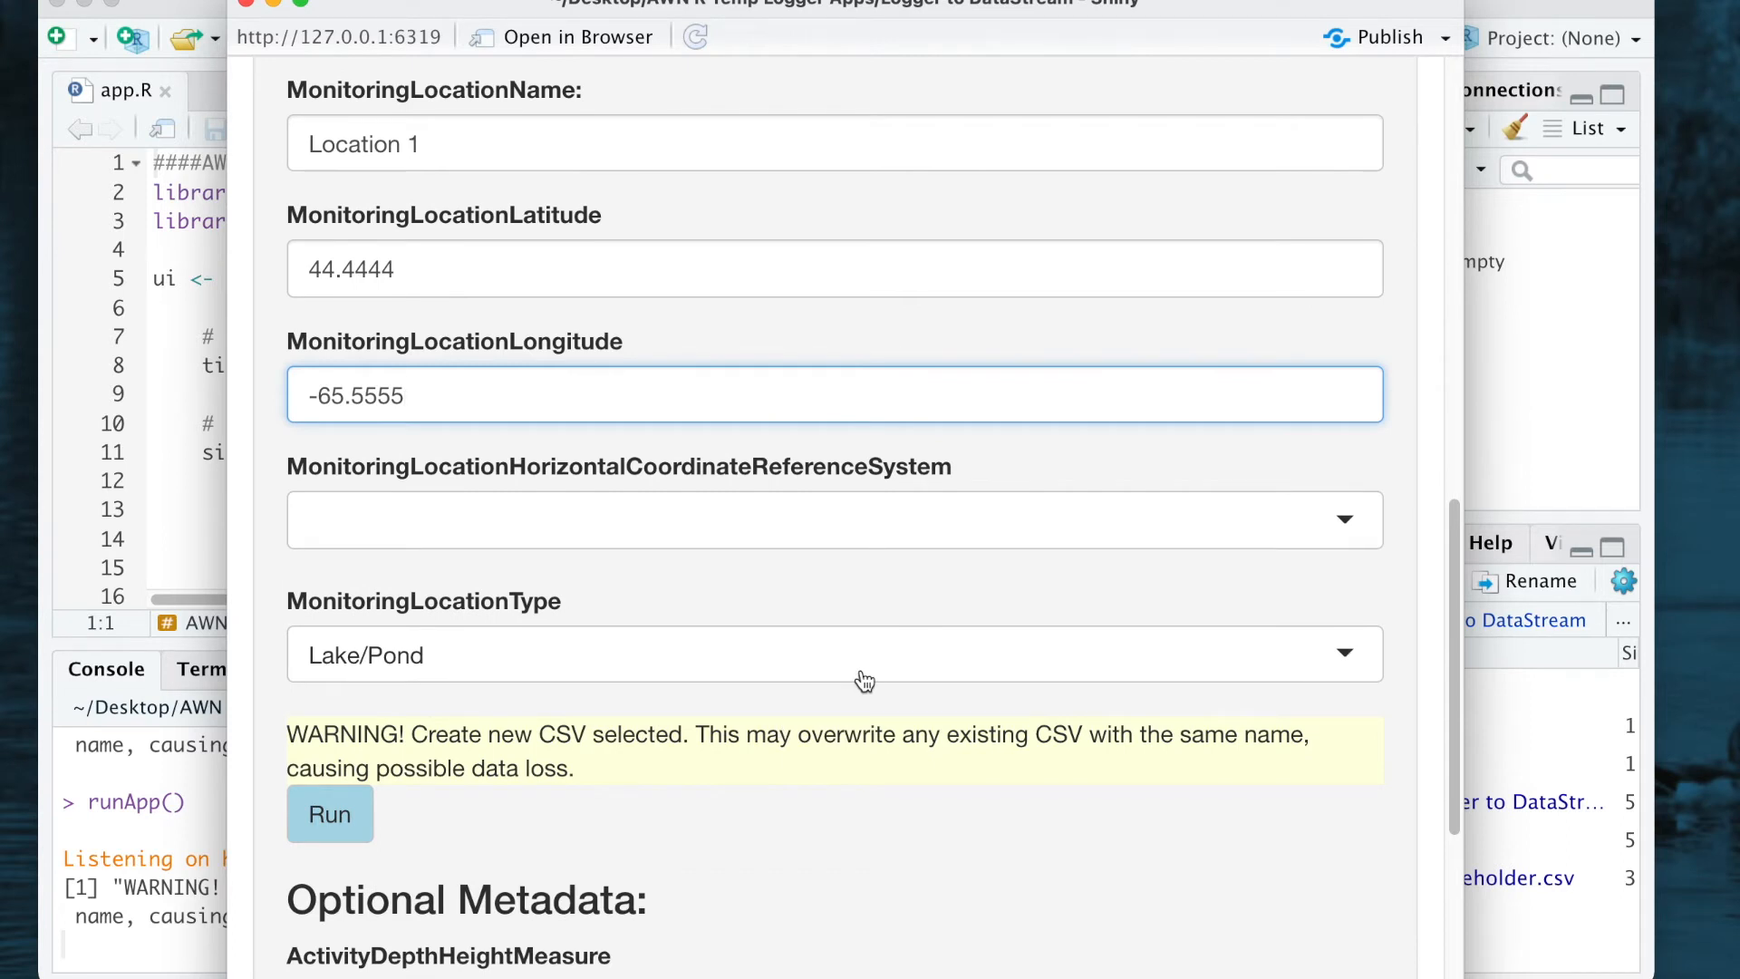
left_click(802, 513)
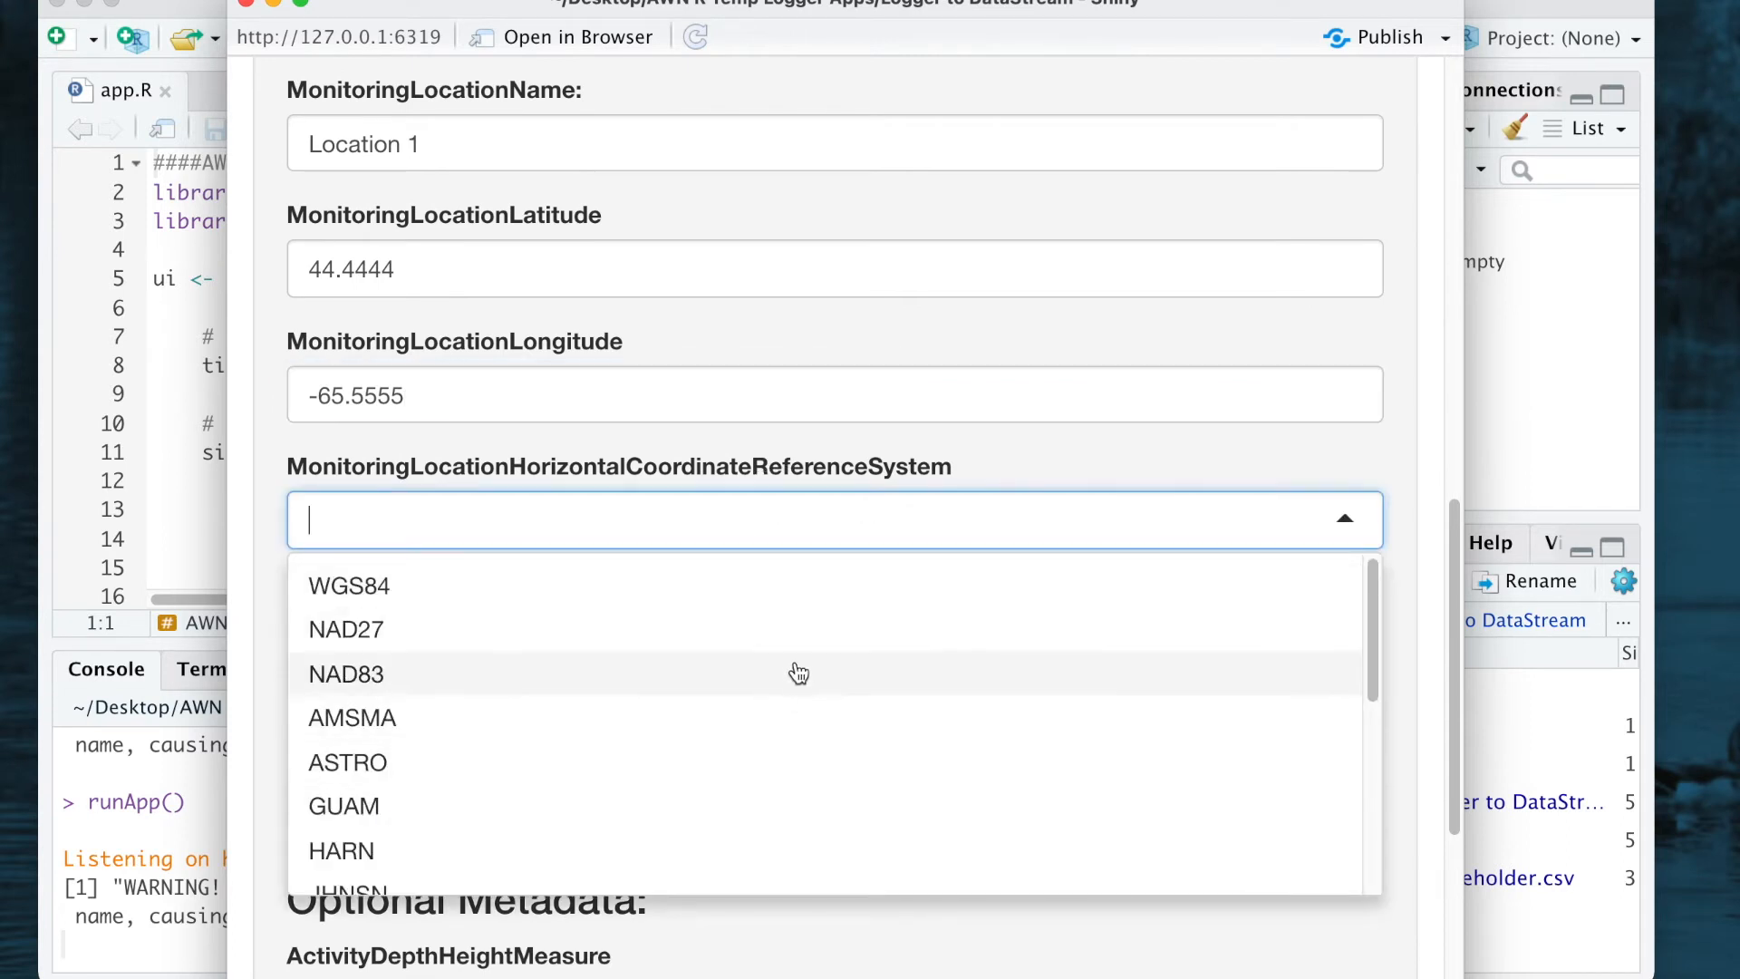
scroll(785, 761, "down", 5)
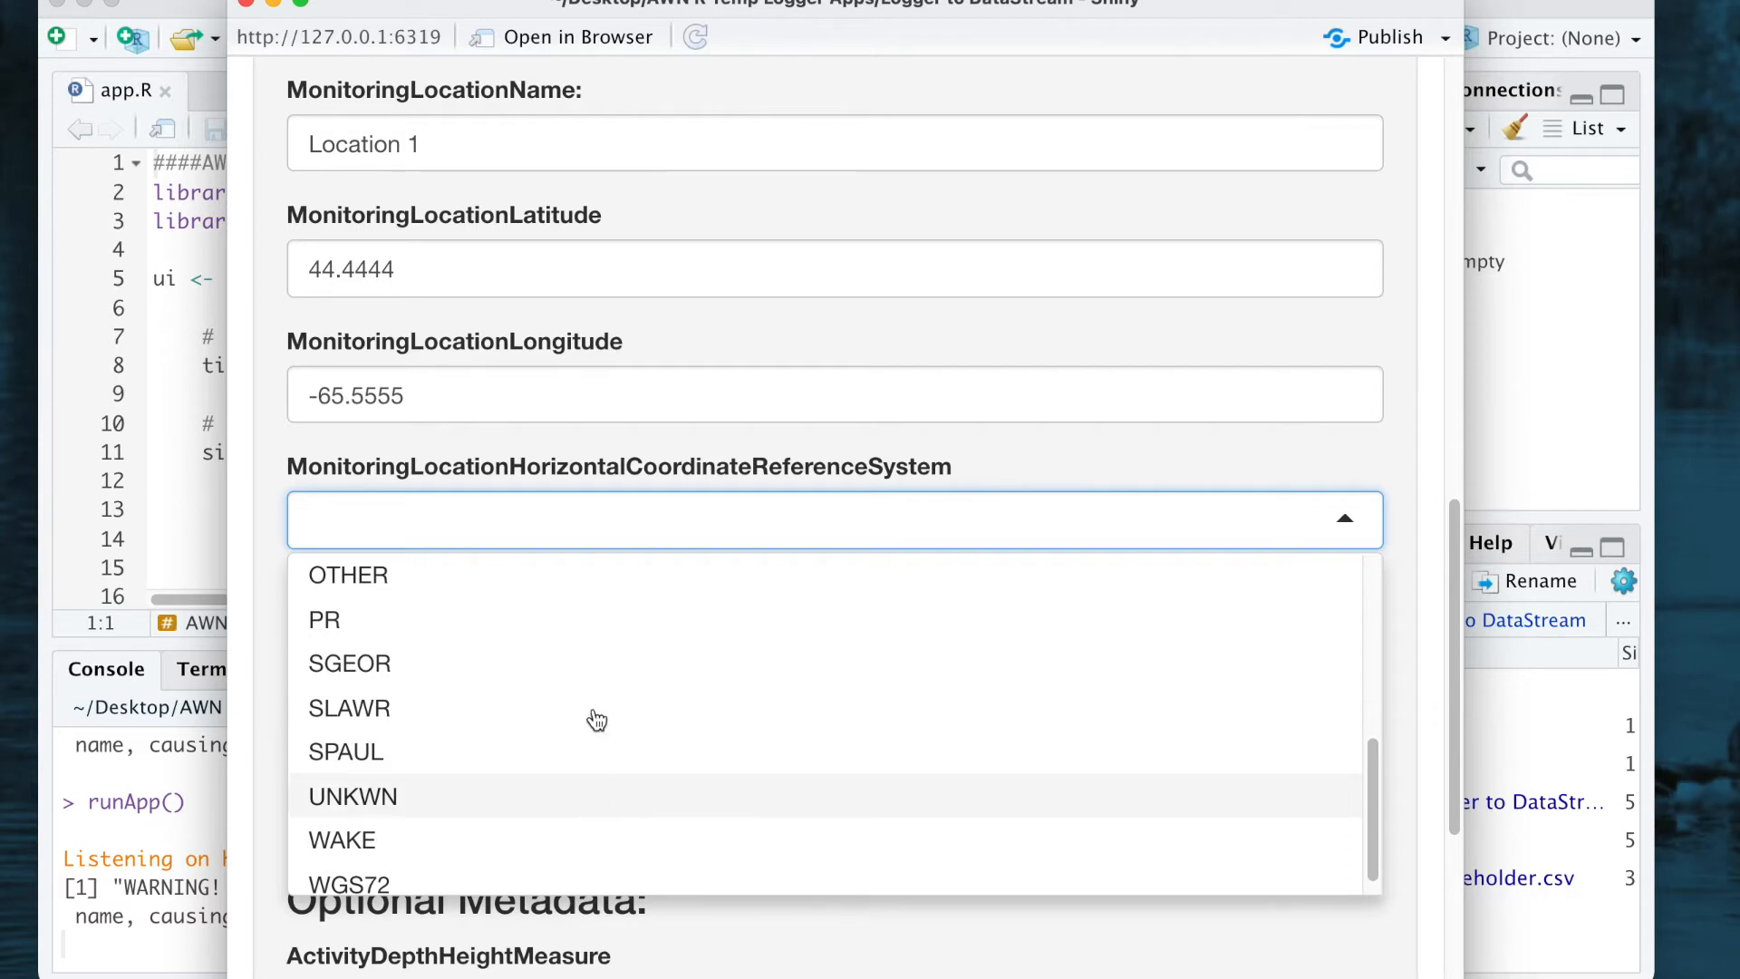
scroll(494, 761, "up", 2)
scroll(490, 766, "up", 1)
scroll(485, 770, "down", 3)
left_click(481, 773)
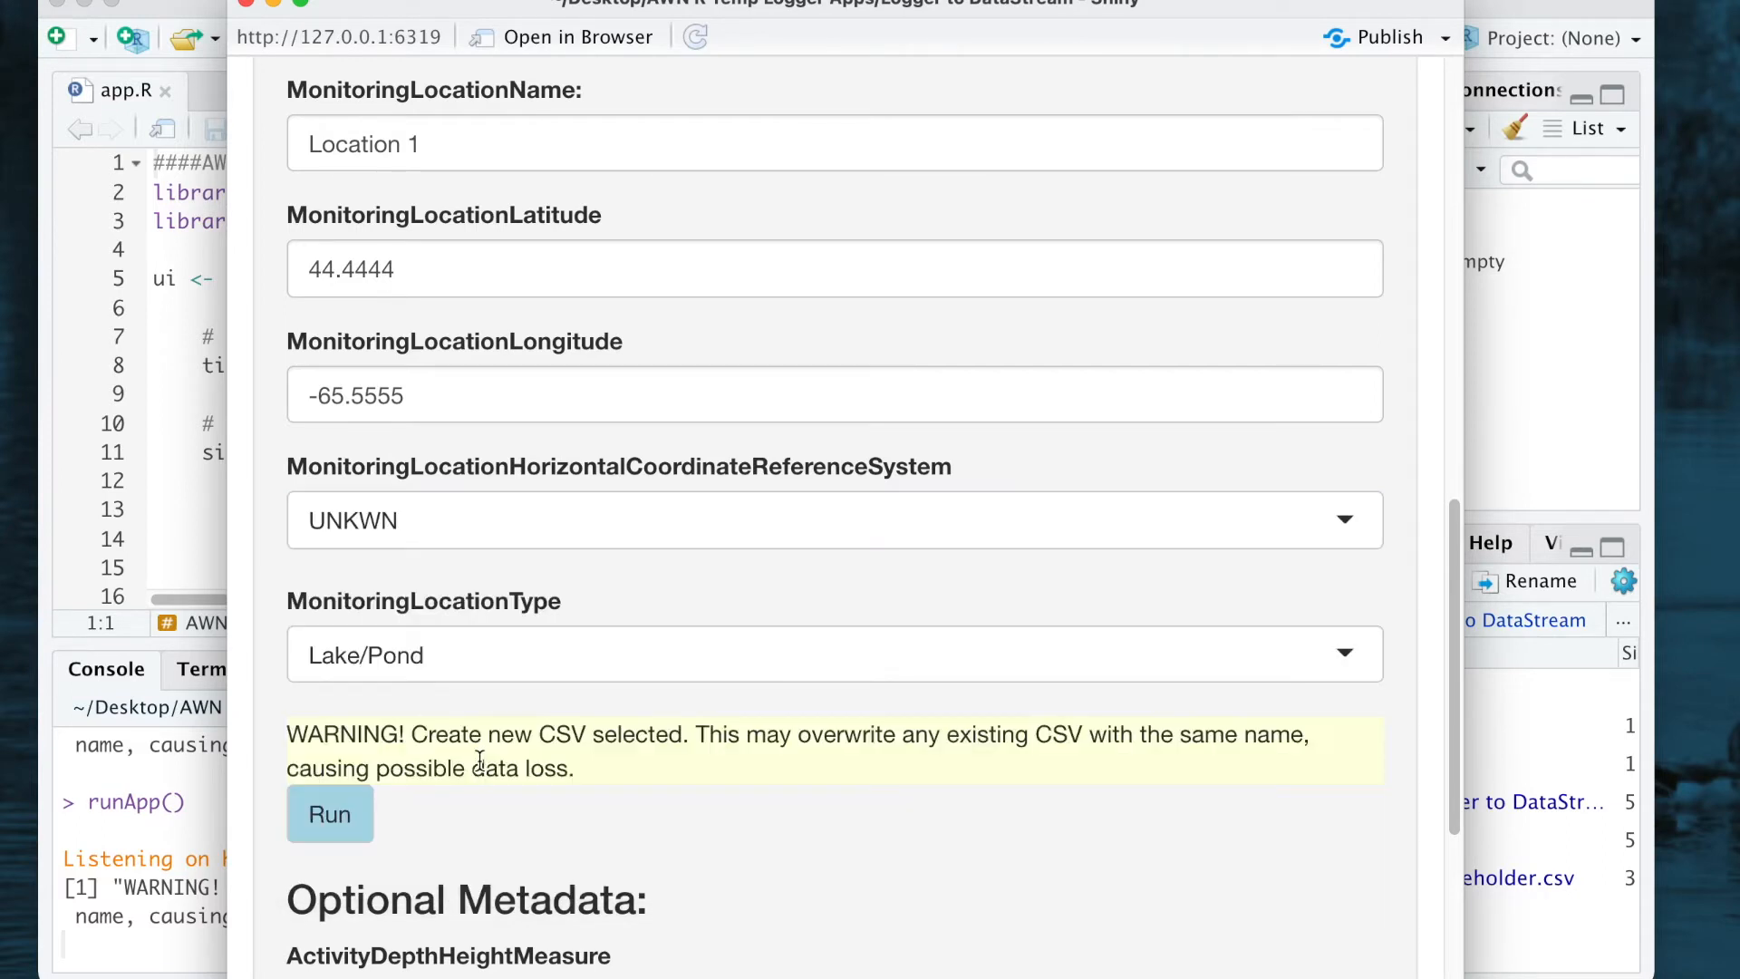
left_click(495, 669)
left_click(469, 804)
- Enter HOBO as the sample collection equipment name in the optional metadata and run the conversion
scroll(525, 723, "down", 2)
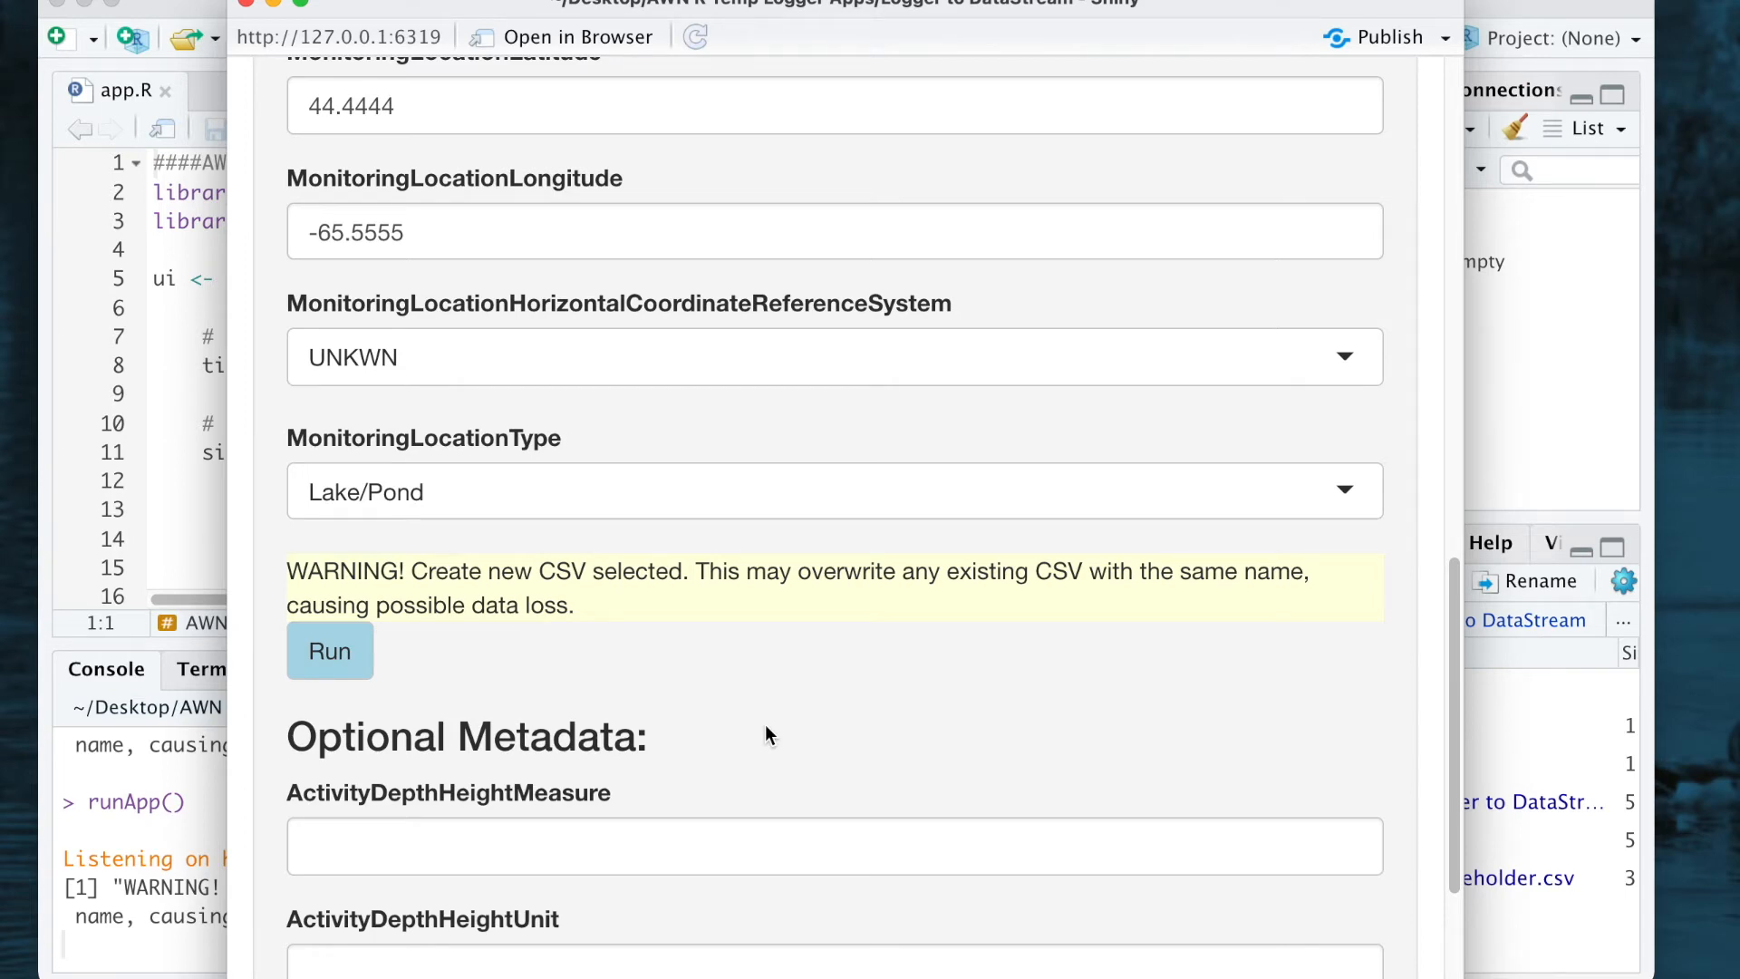
scroll(842, 604, "down", 4)
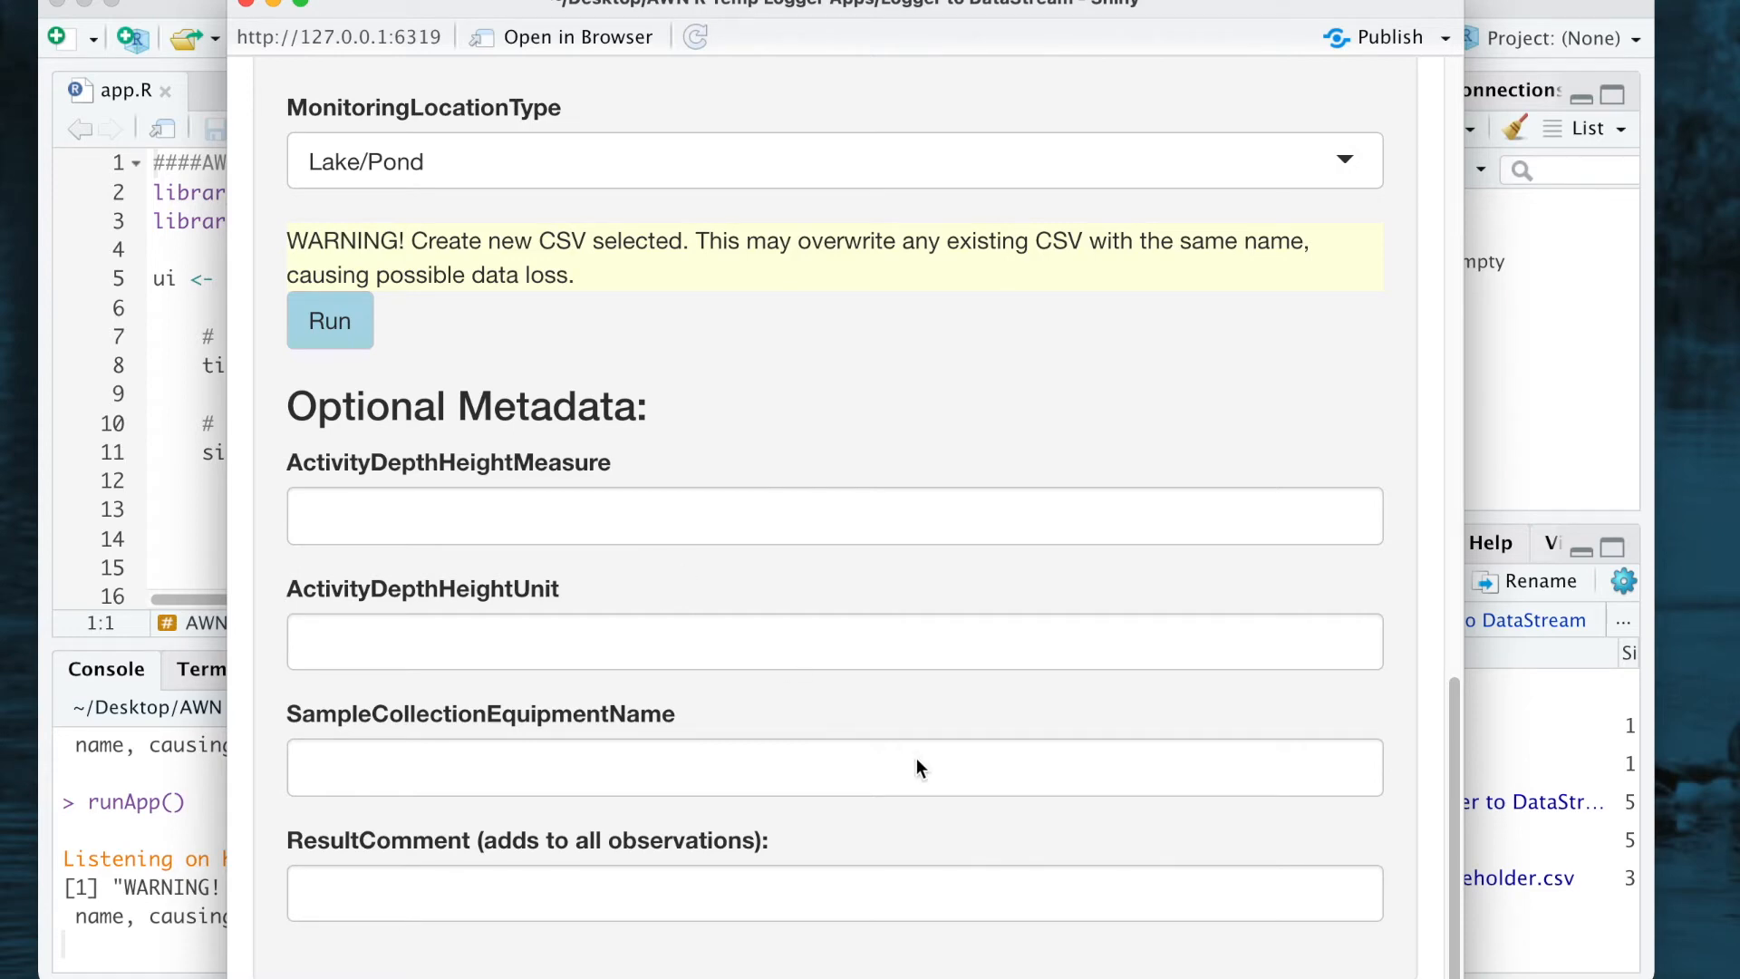
scroll(915, 755, "up", 4)
left_click(337, 658)
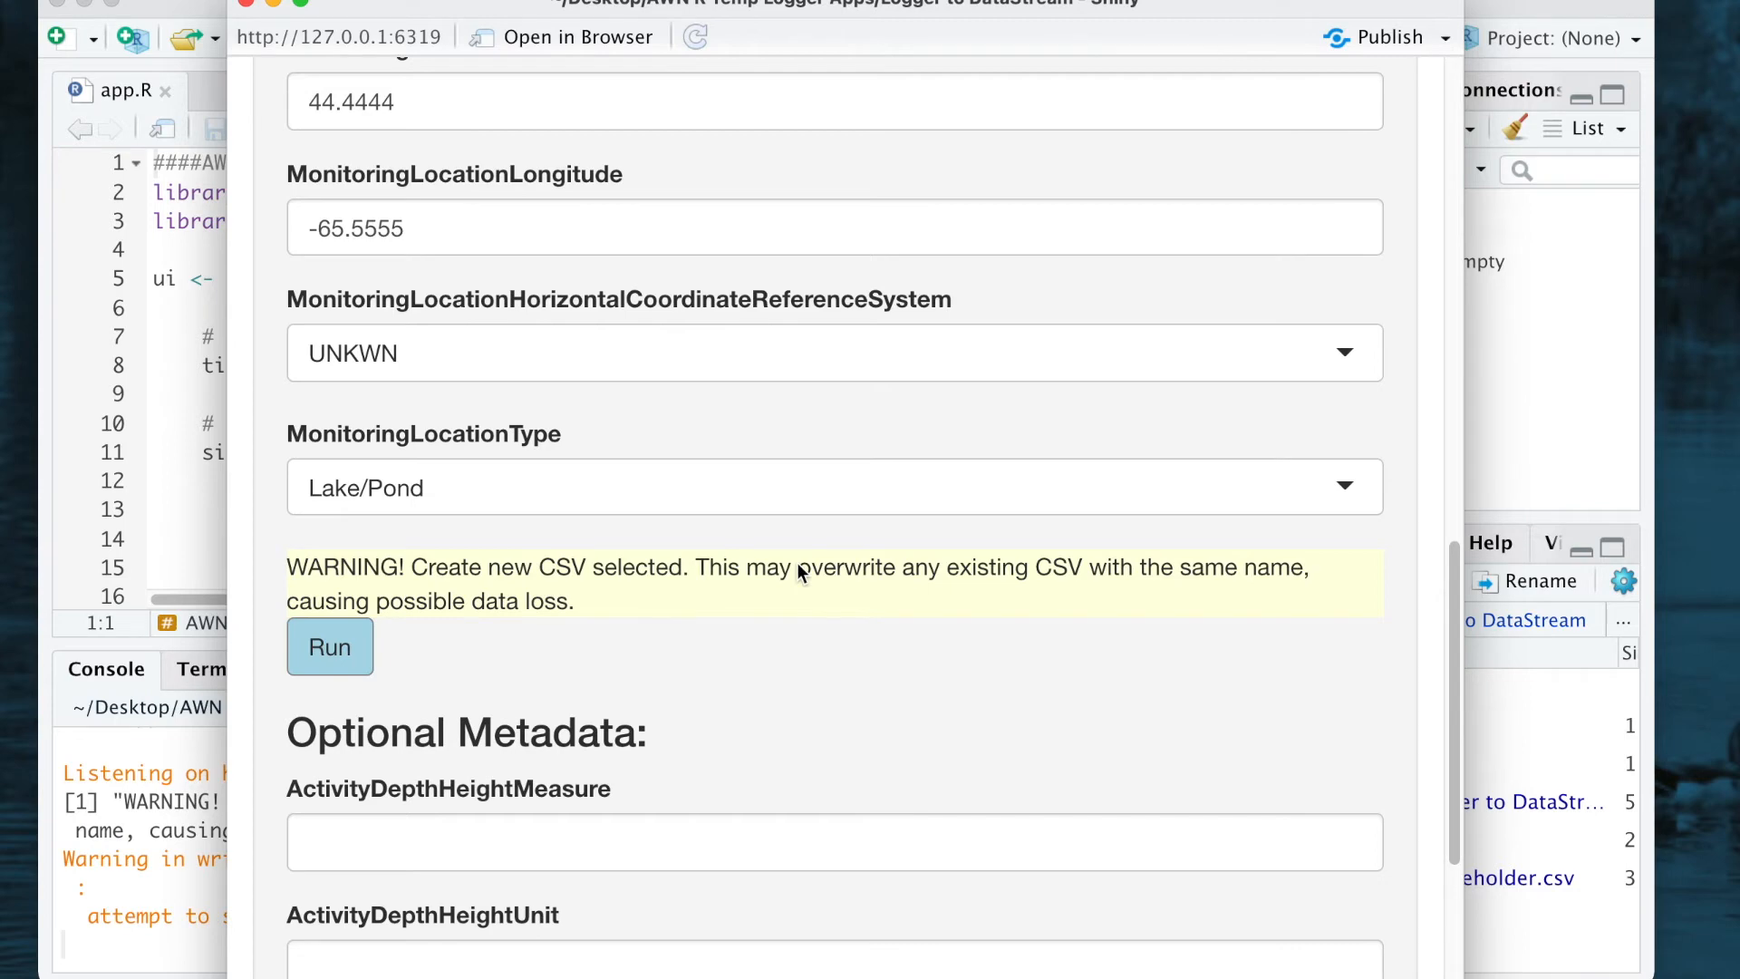
- Widen the app window and check the status message for the finished run and its output location
scroll(796, 561, "down", 5)
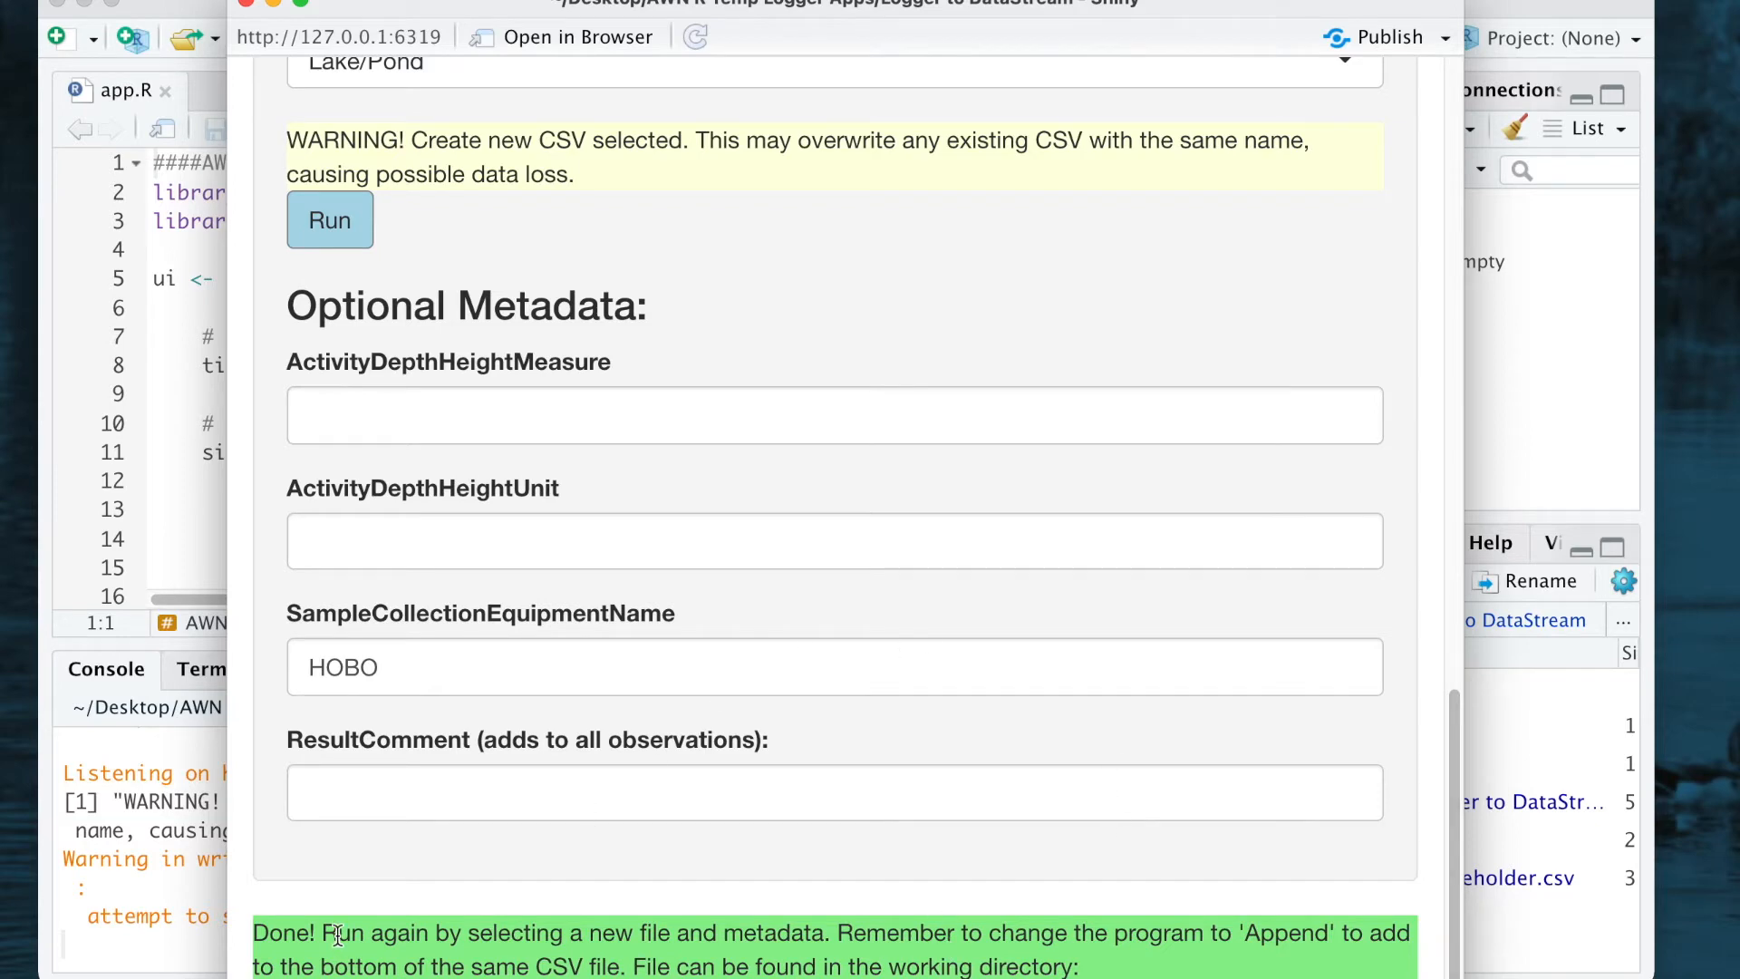
left_click_drag(1462, 442, 1676, 442)
scroll(988, 569, "up", 15)
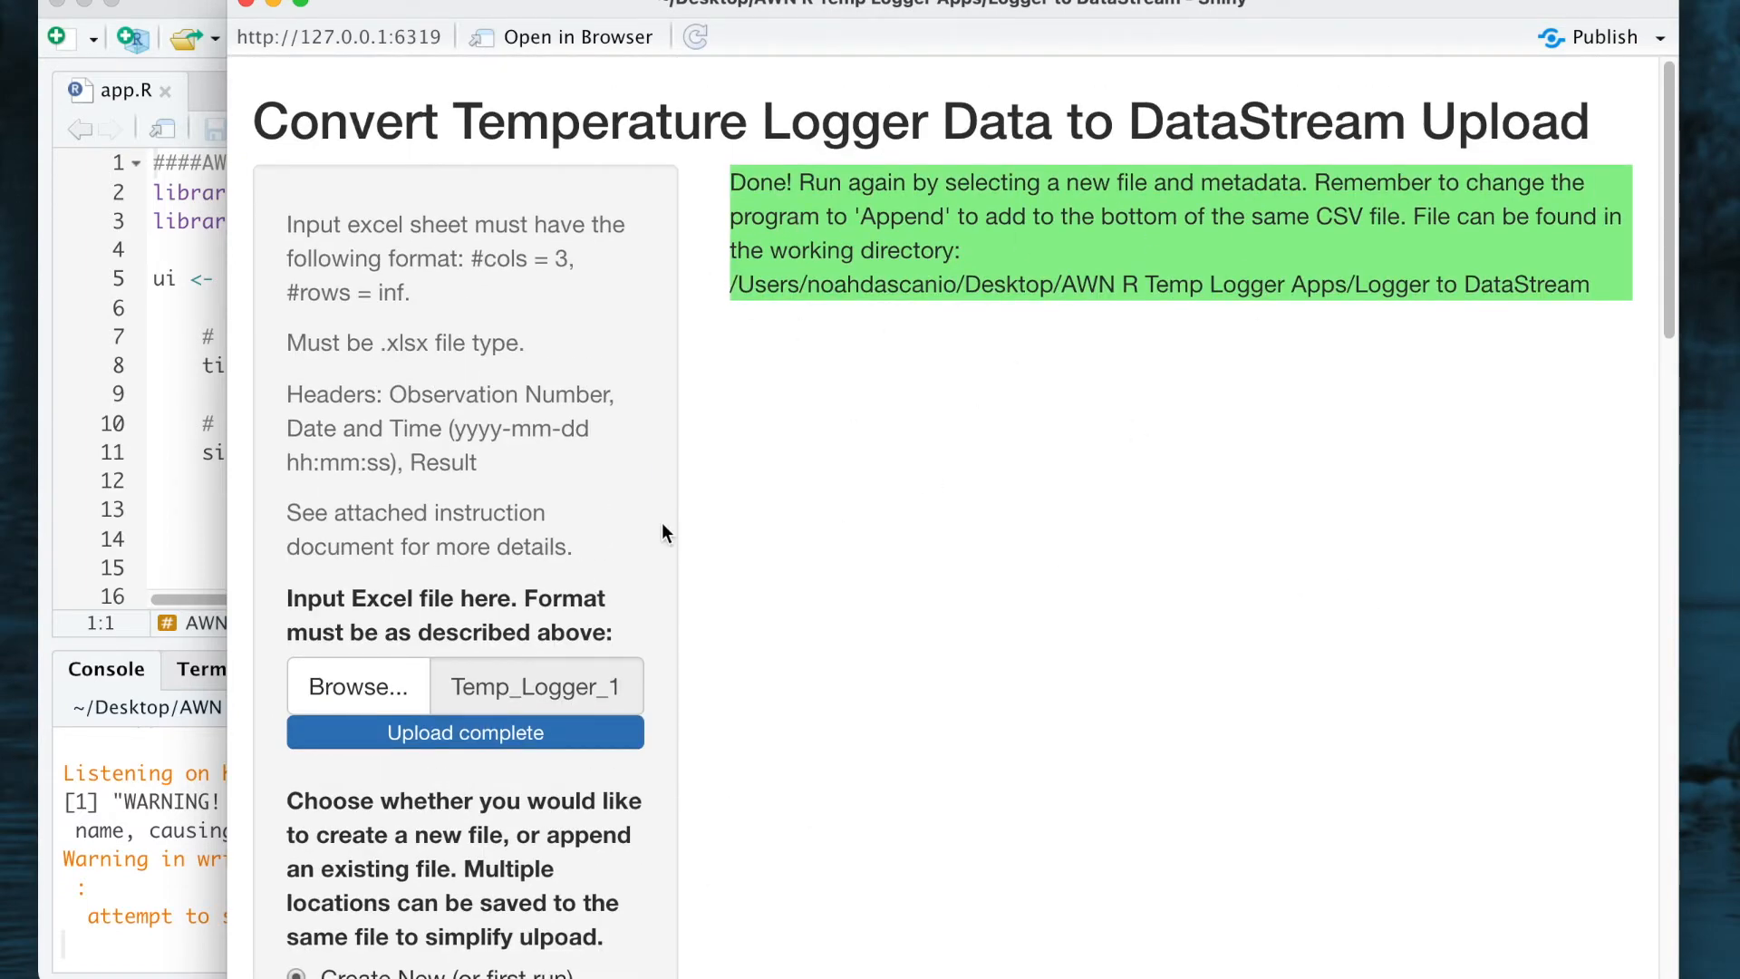
- Switch to Finder, open Desktop > AWN R Temp Logger Apps > Logger to DataStream, and reposition the MyOutput.csv icon
key("ctrl+Up")
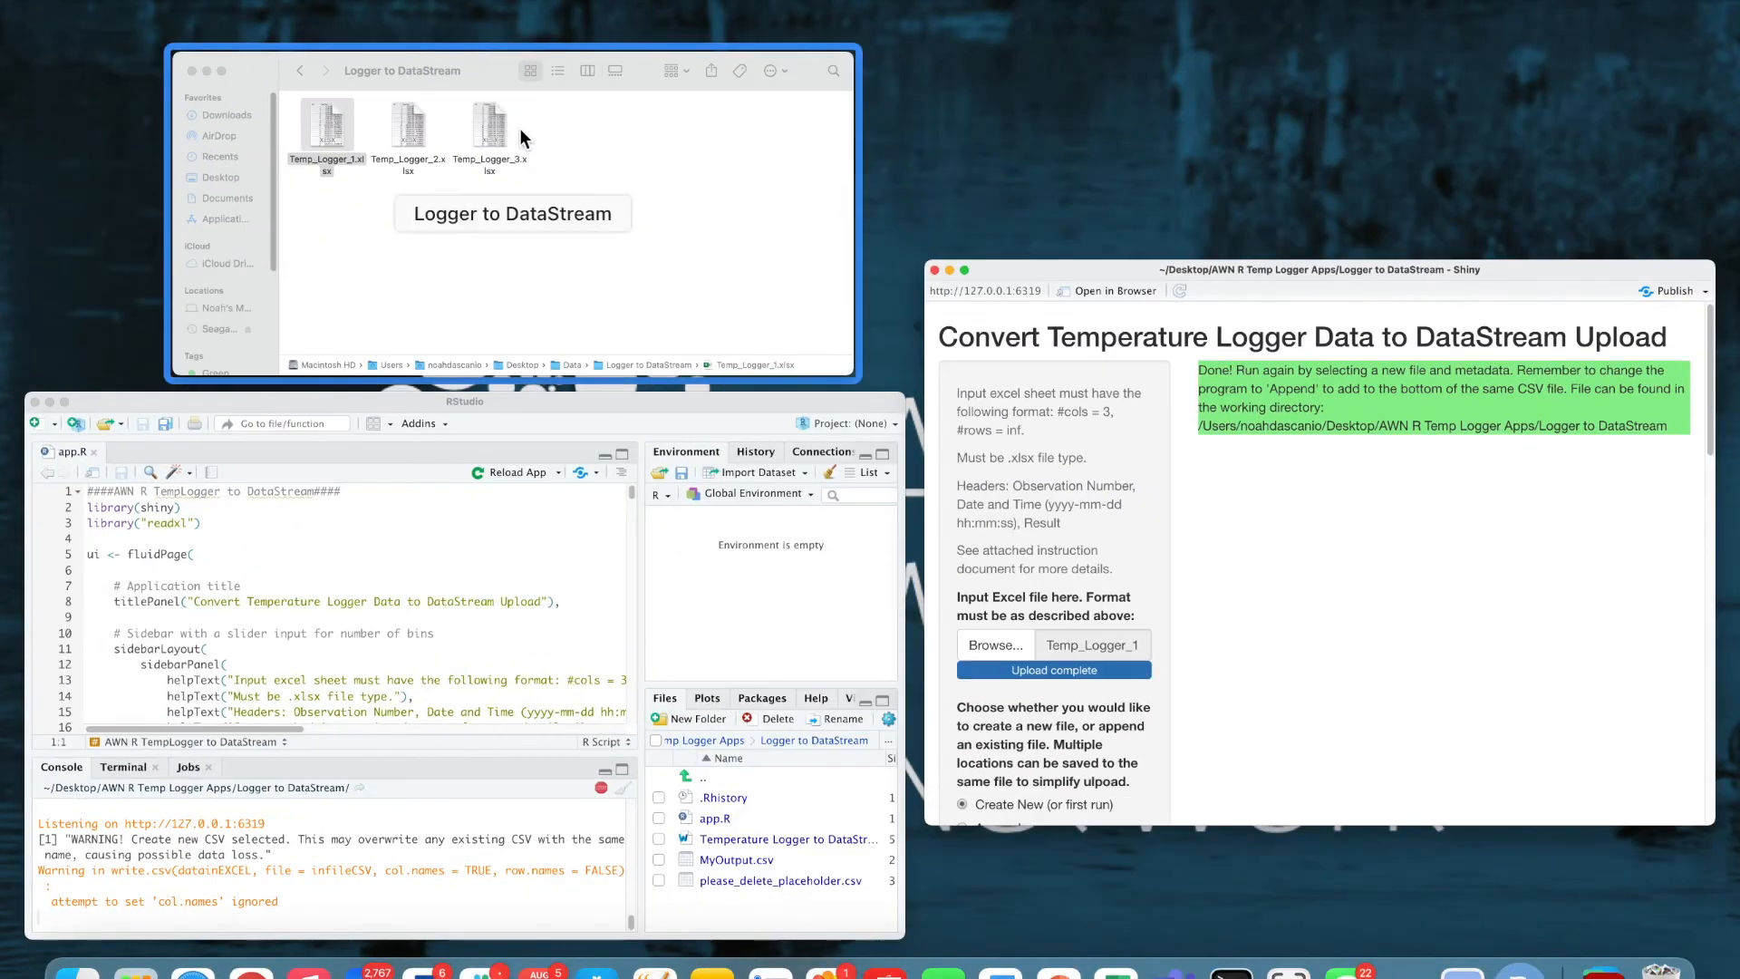
left_click(650, 252)
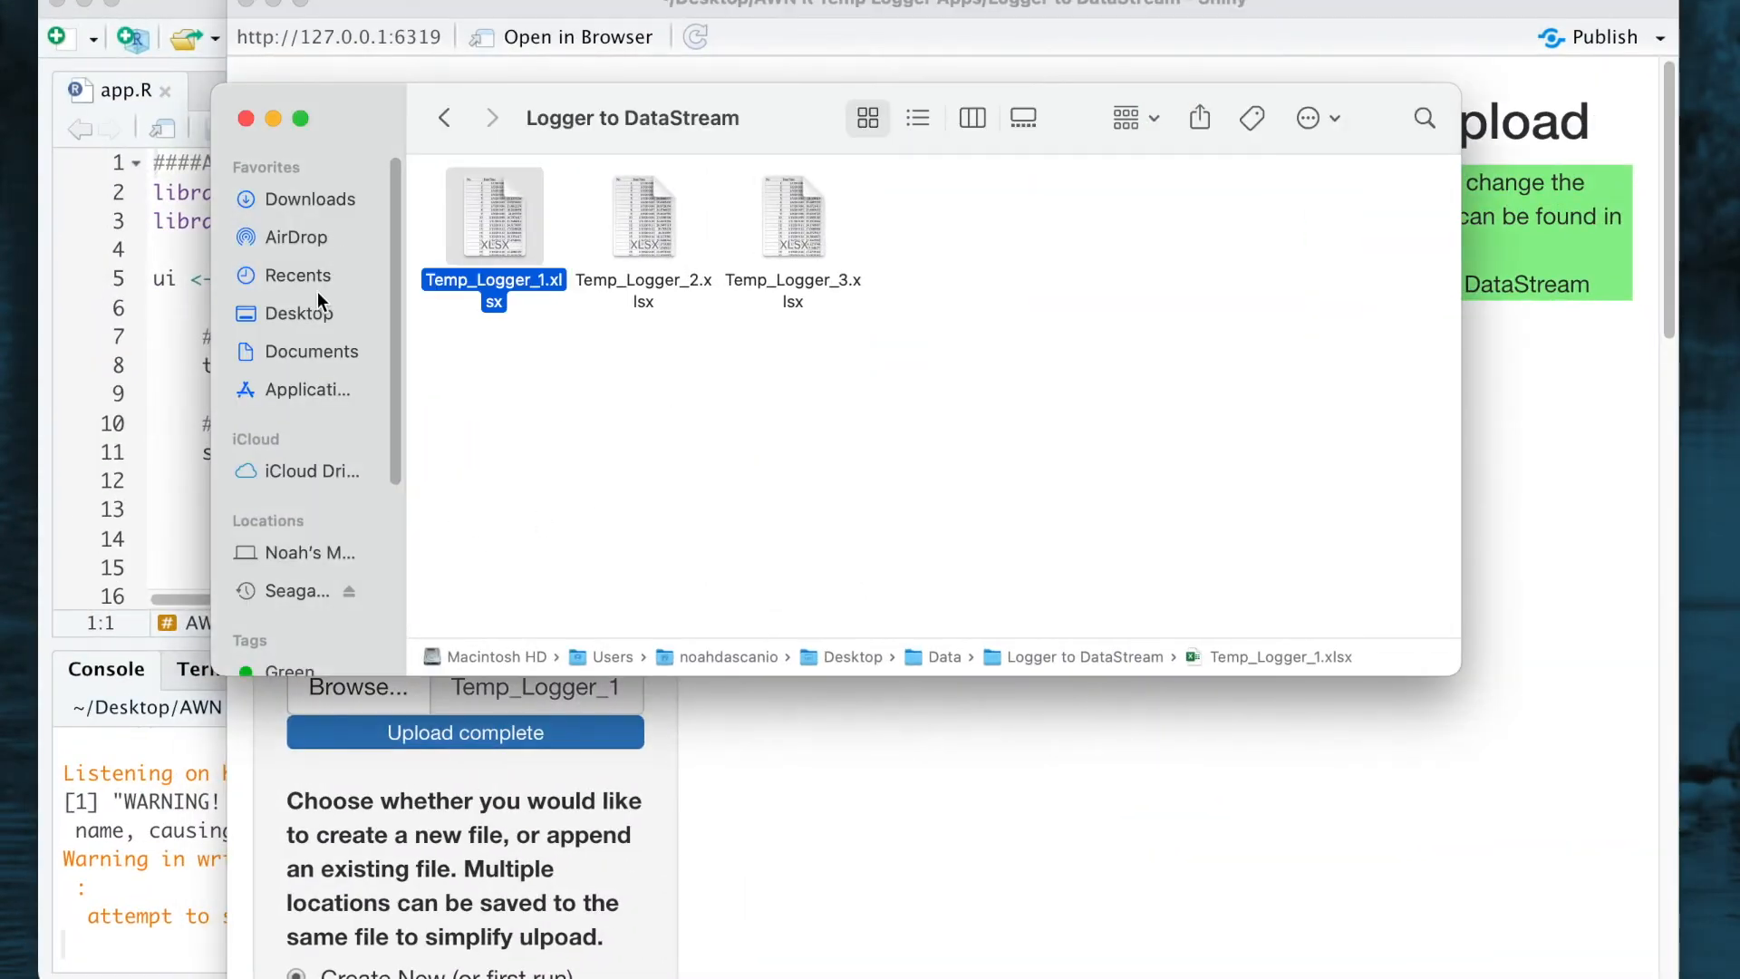
left_click(317, 296)
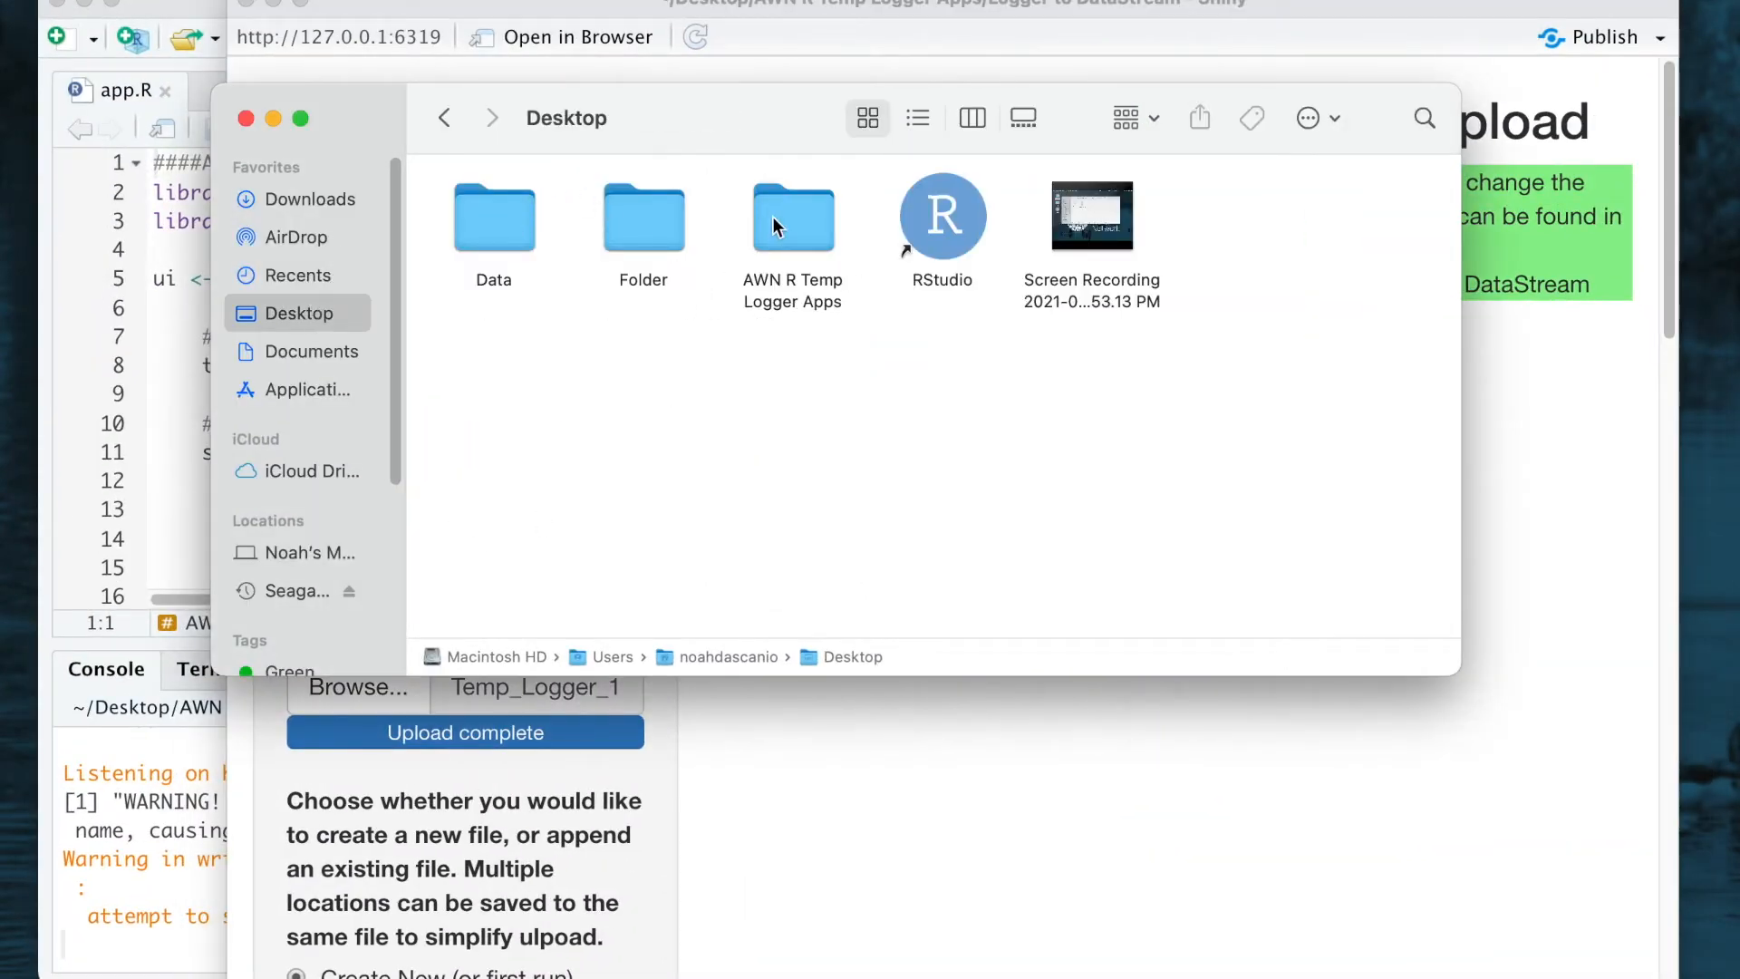
double_click(772, 218)
double_click(627, 191)
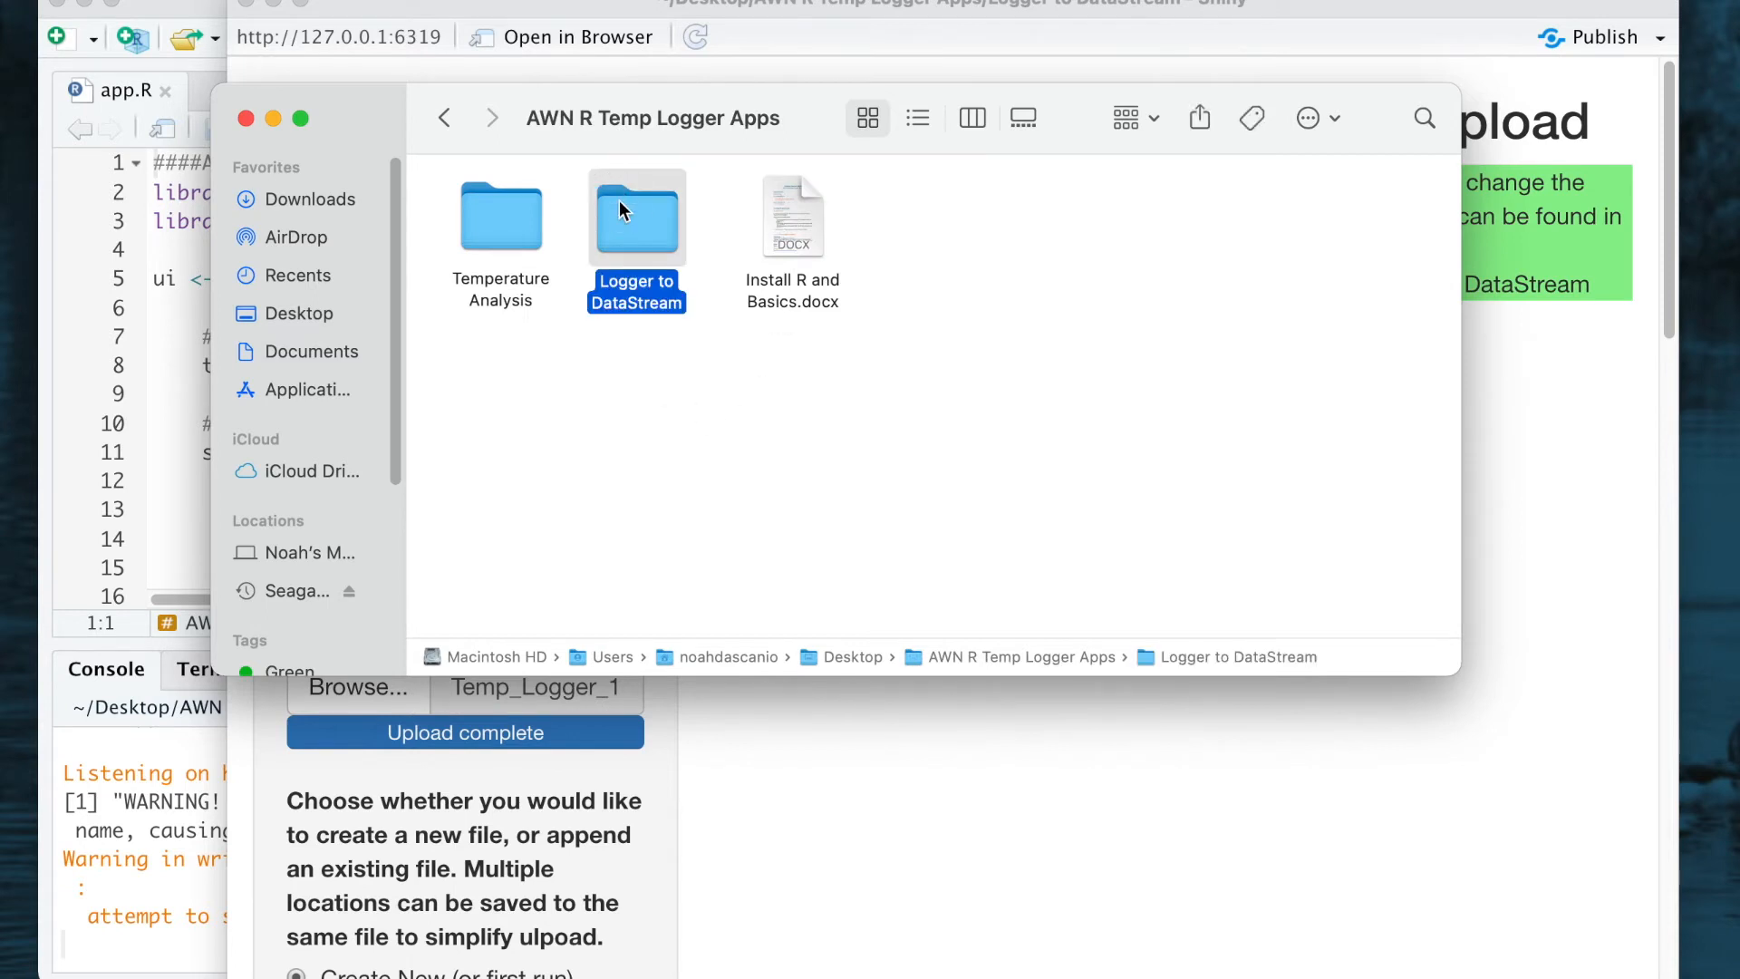
left_click_drag(947, 226, 804, 226)
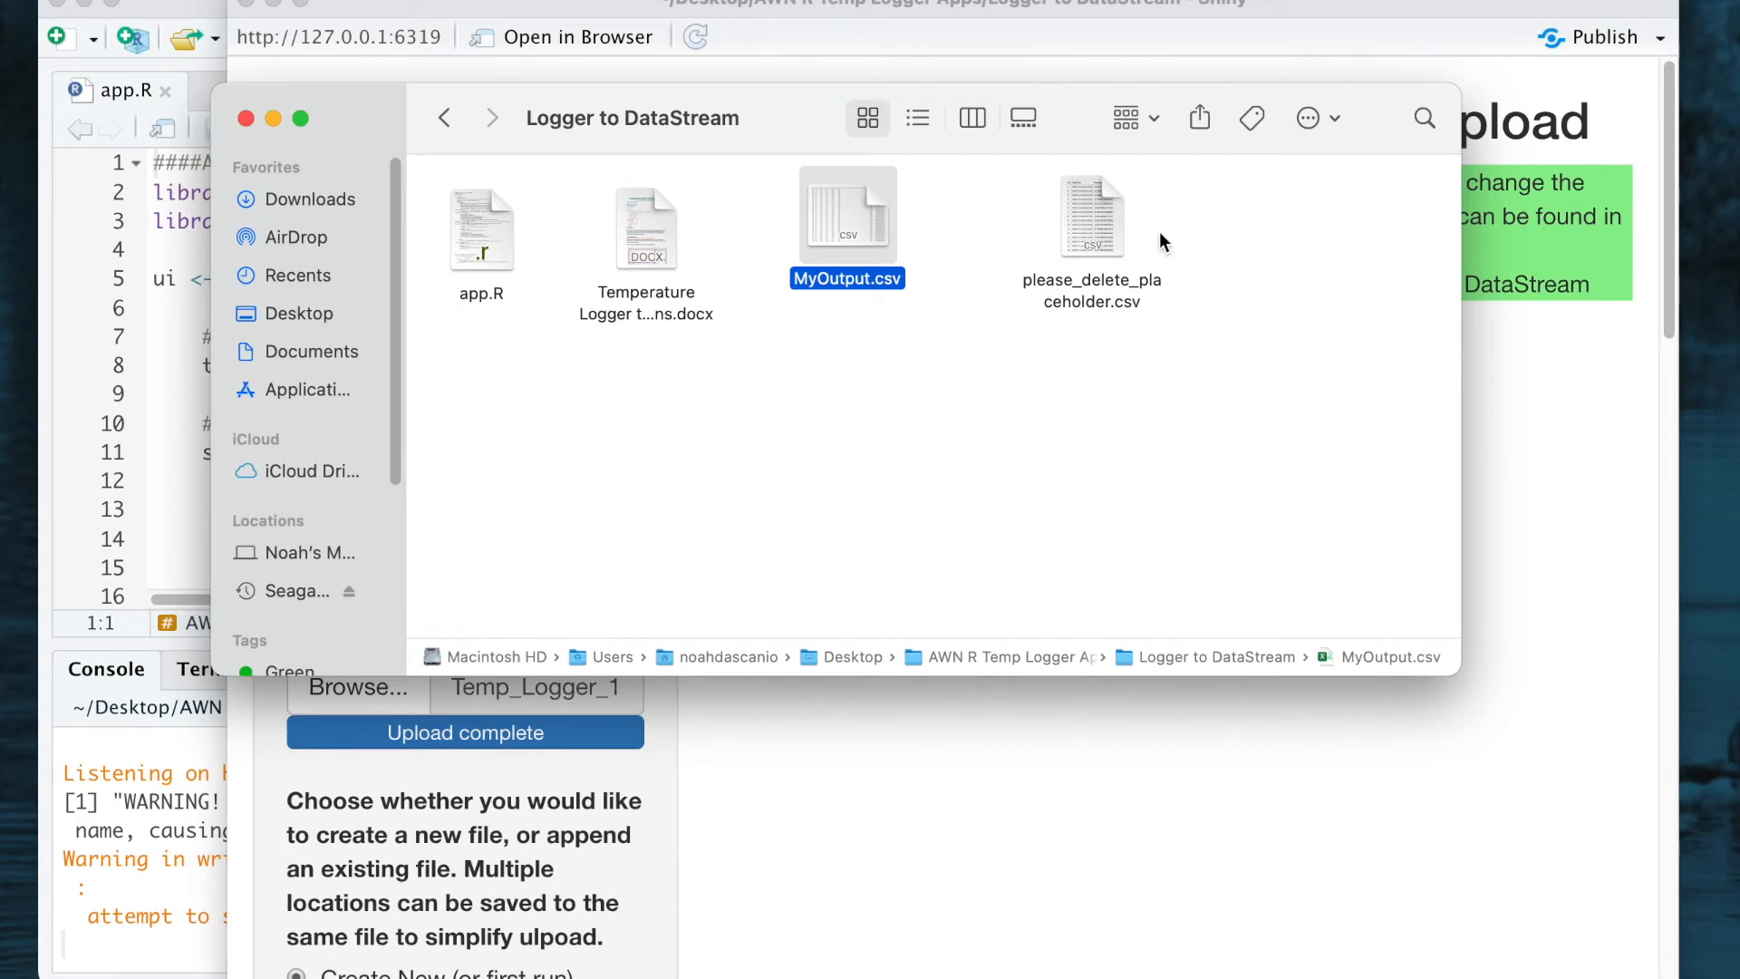
left_click(1111, 364)
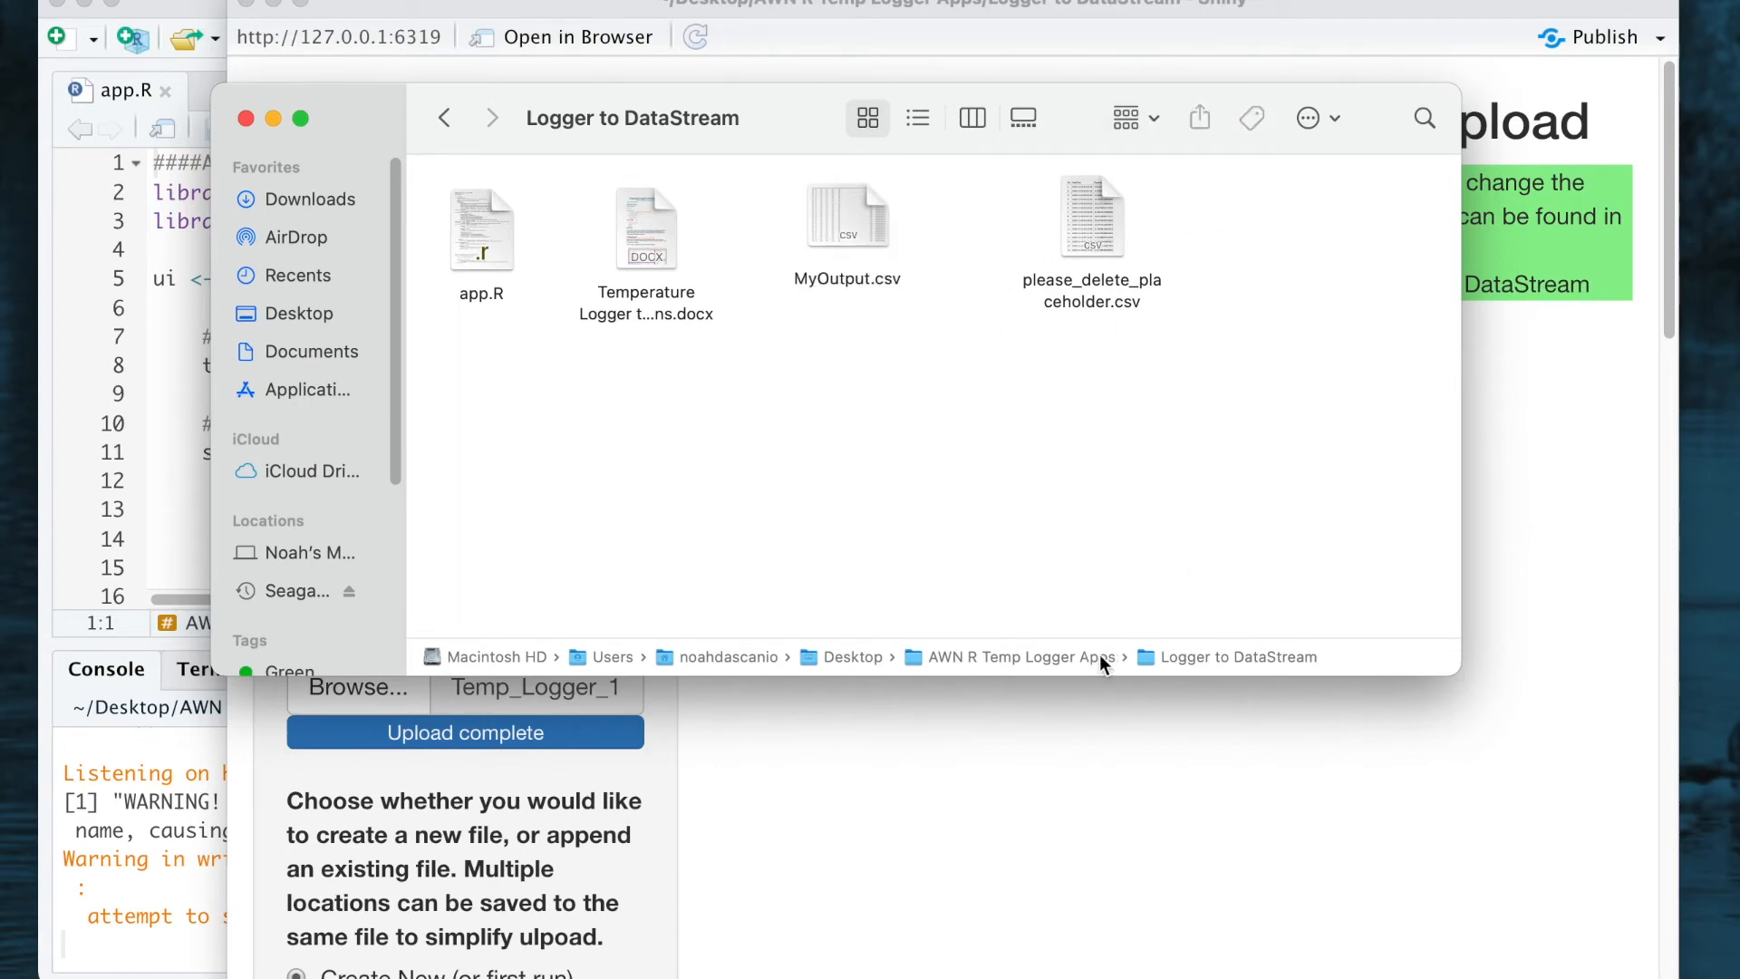
- Open MyOutput.csv in Excel to review the converted data, close it and return to the Shiny app
double_click(834, 206)
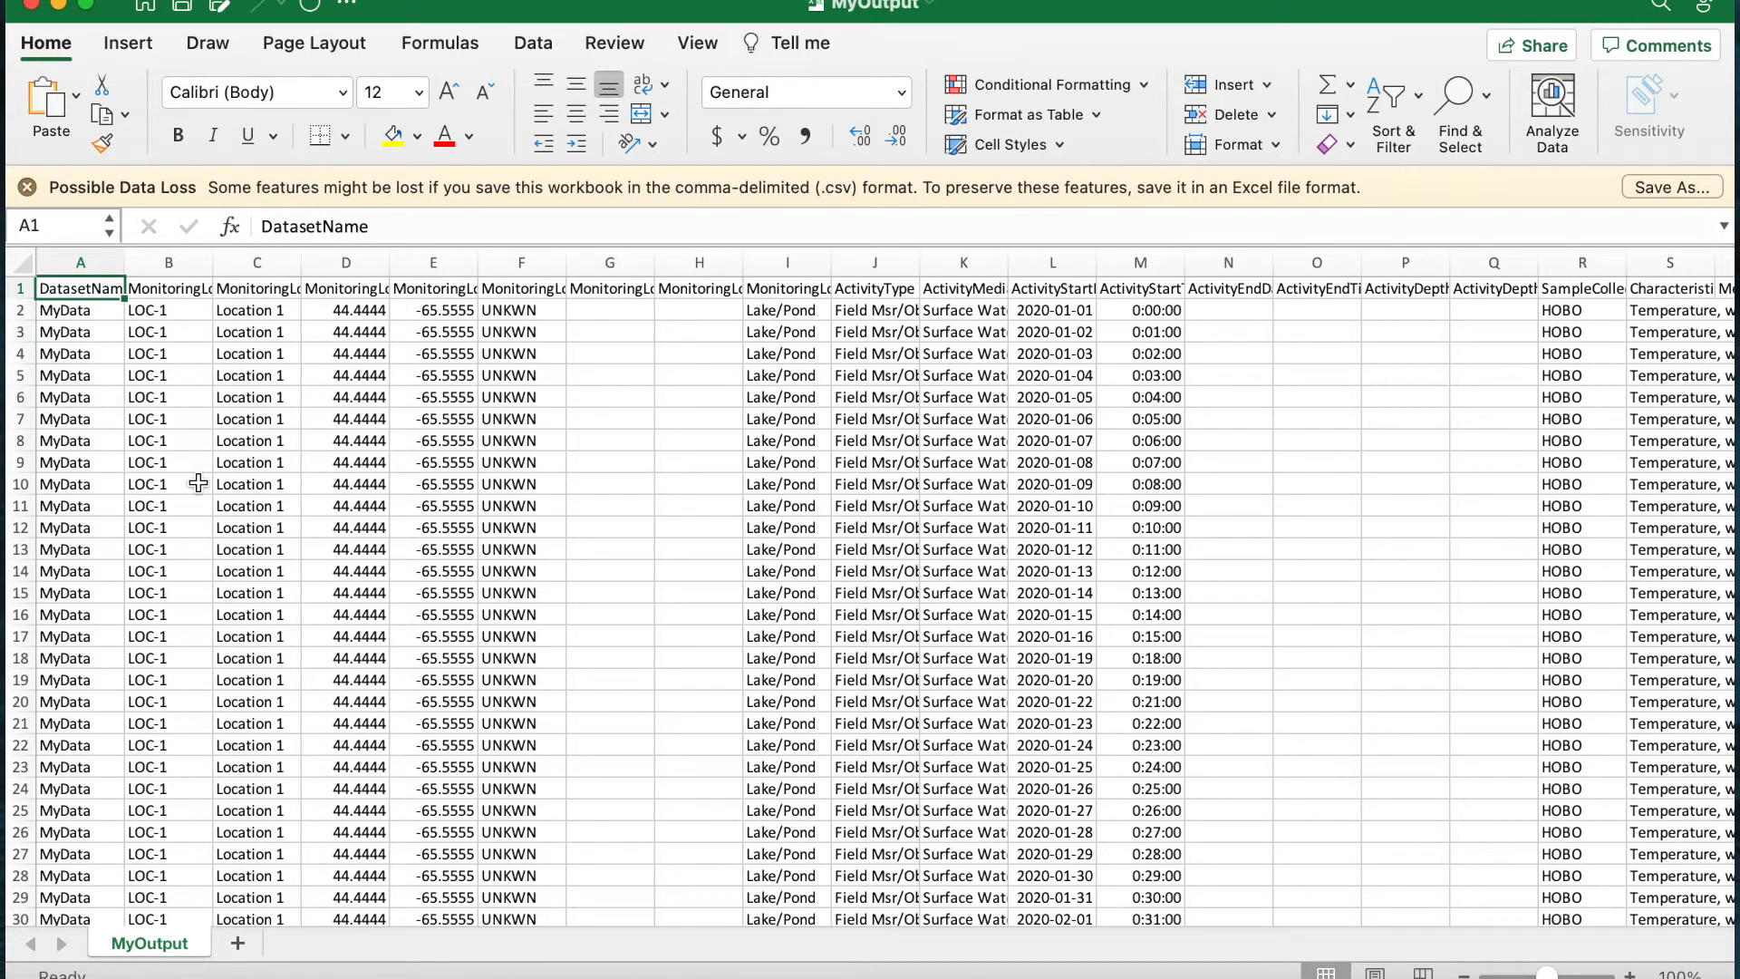
left_click(34, 4)
left_click(748, 865)
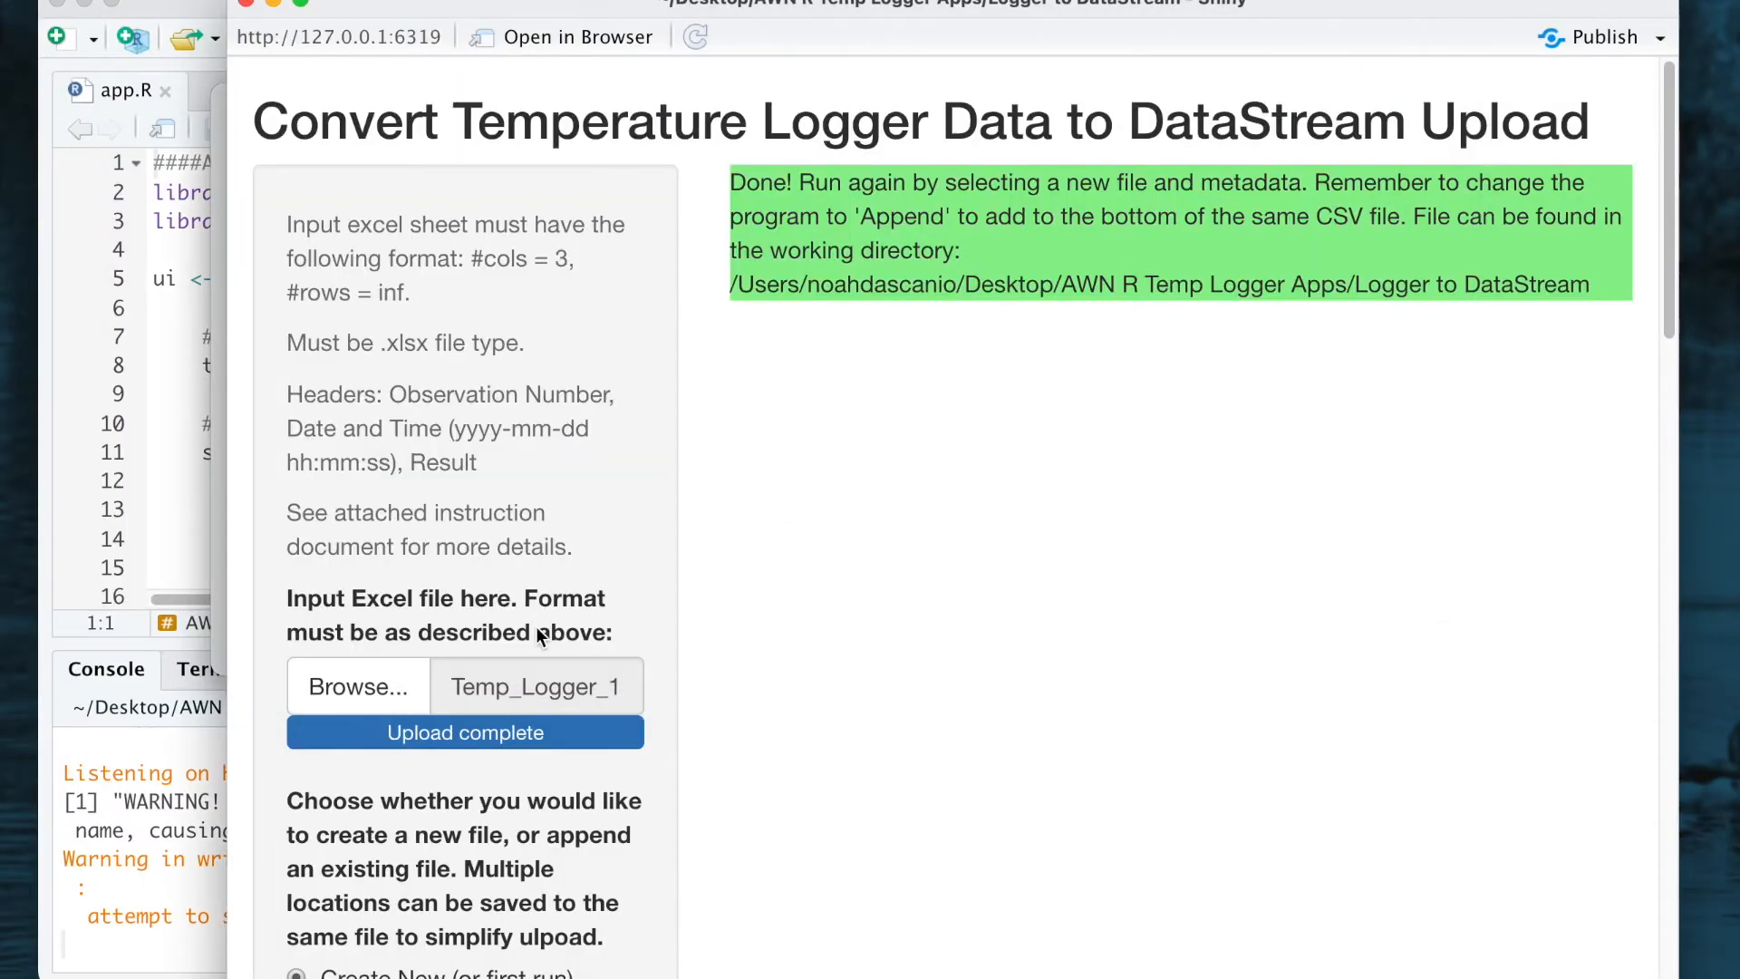
- Load Temp_Logger_2.xlsx as the new input Excel file and set the file mode to Append
scroll(409, 533, "down", 3)
left_click_drag(1678, 518, 1334, 555)
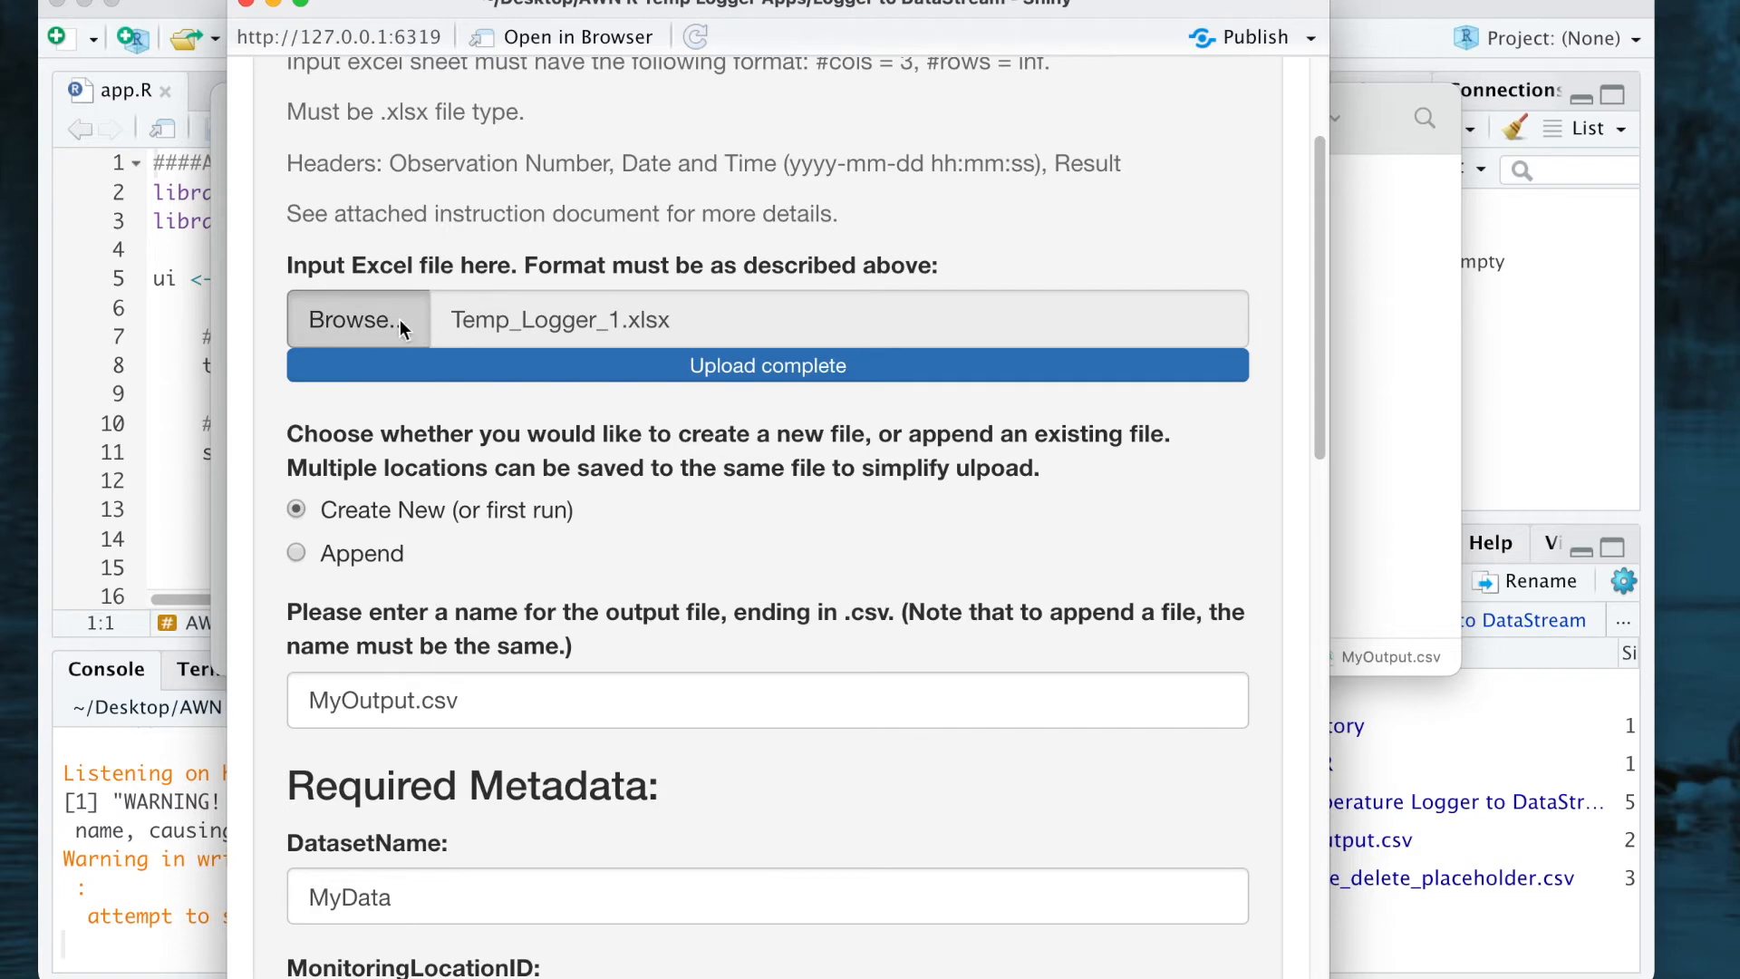
left_click(359, 313)
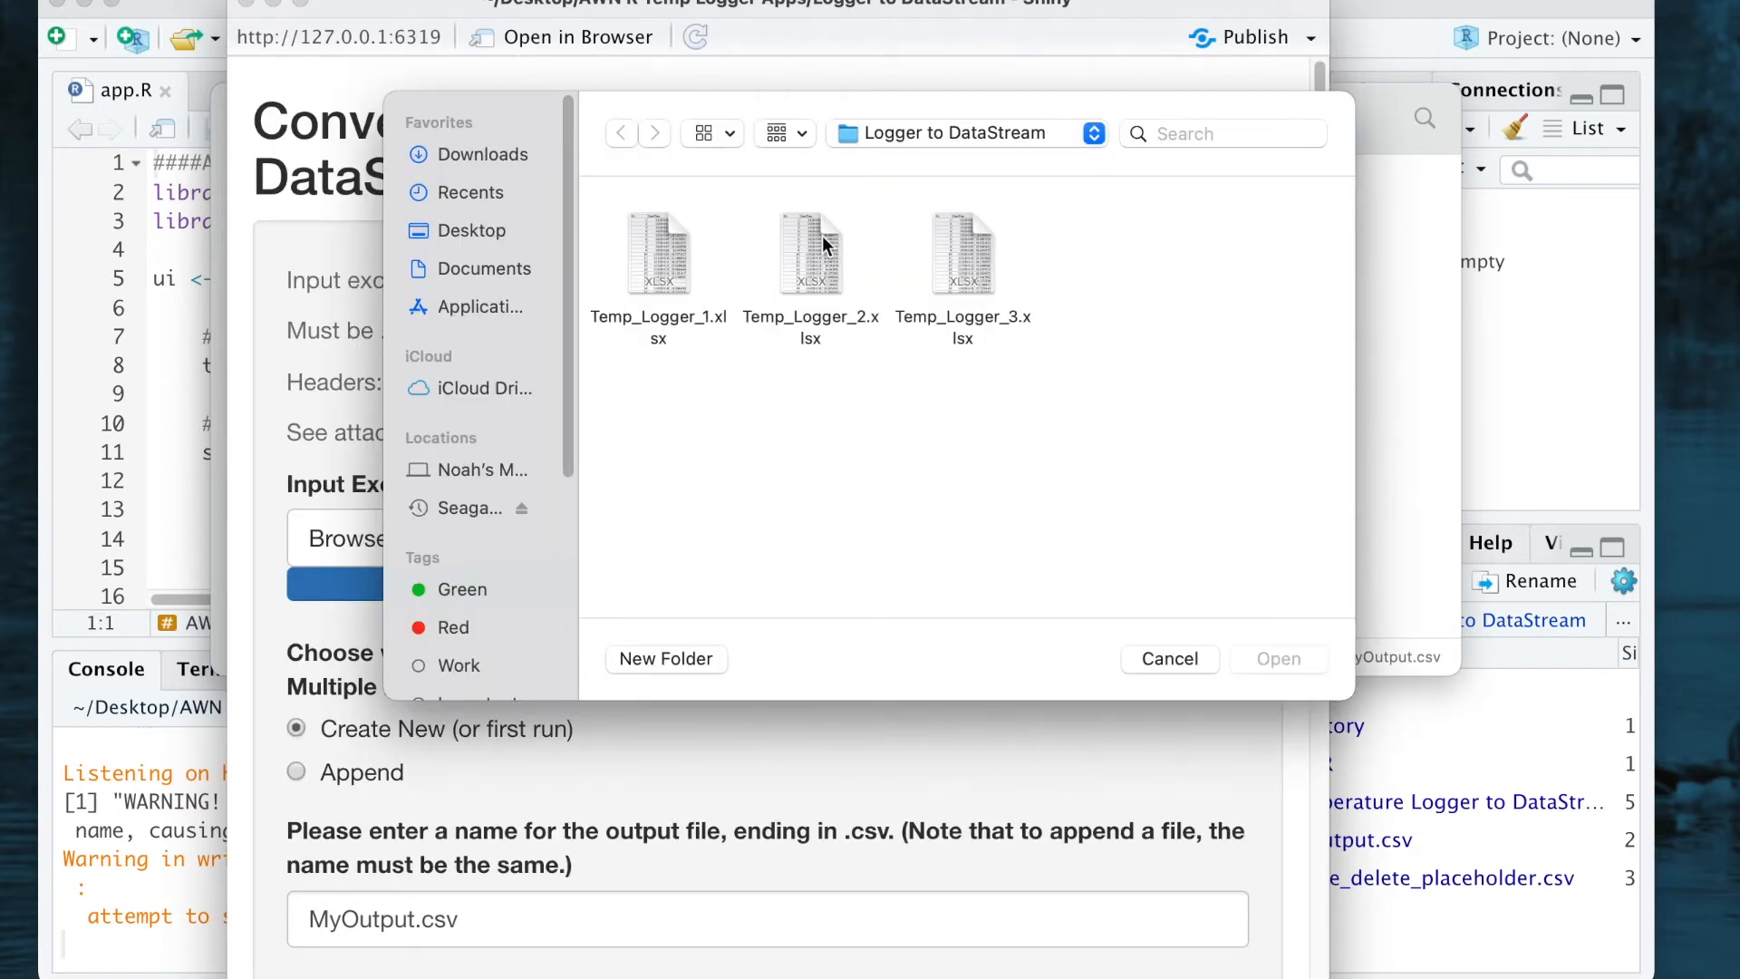
double_click(822, 235)
scroll(710, 741, "down", 5)
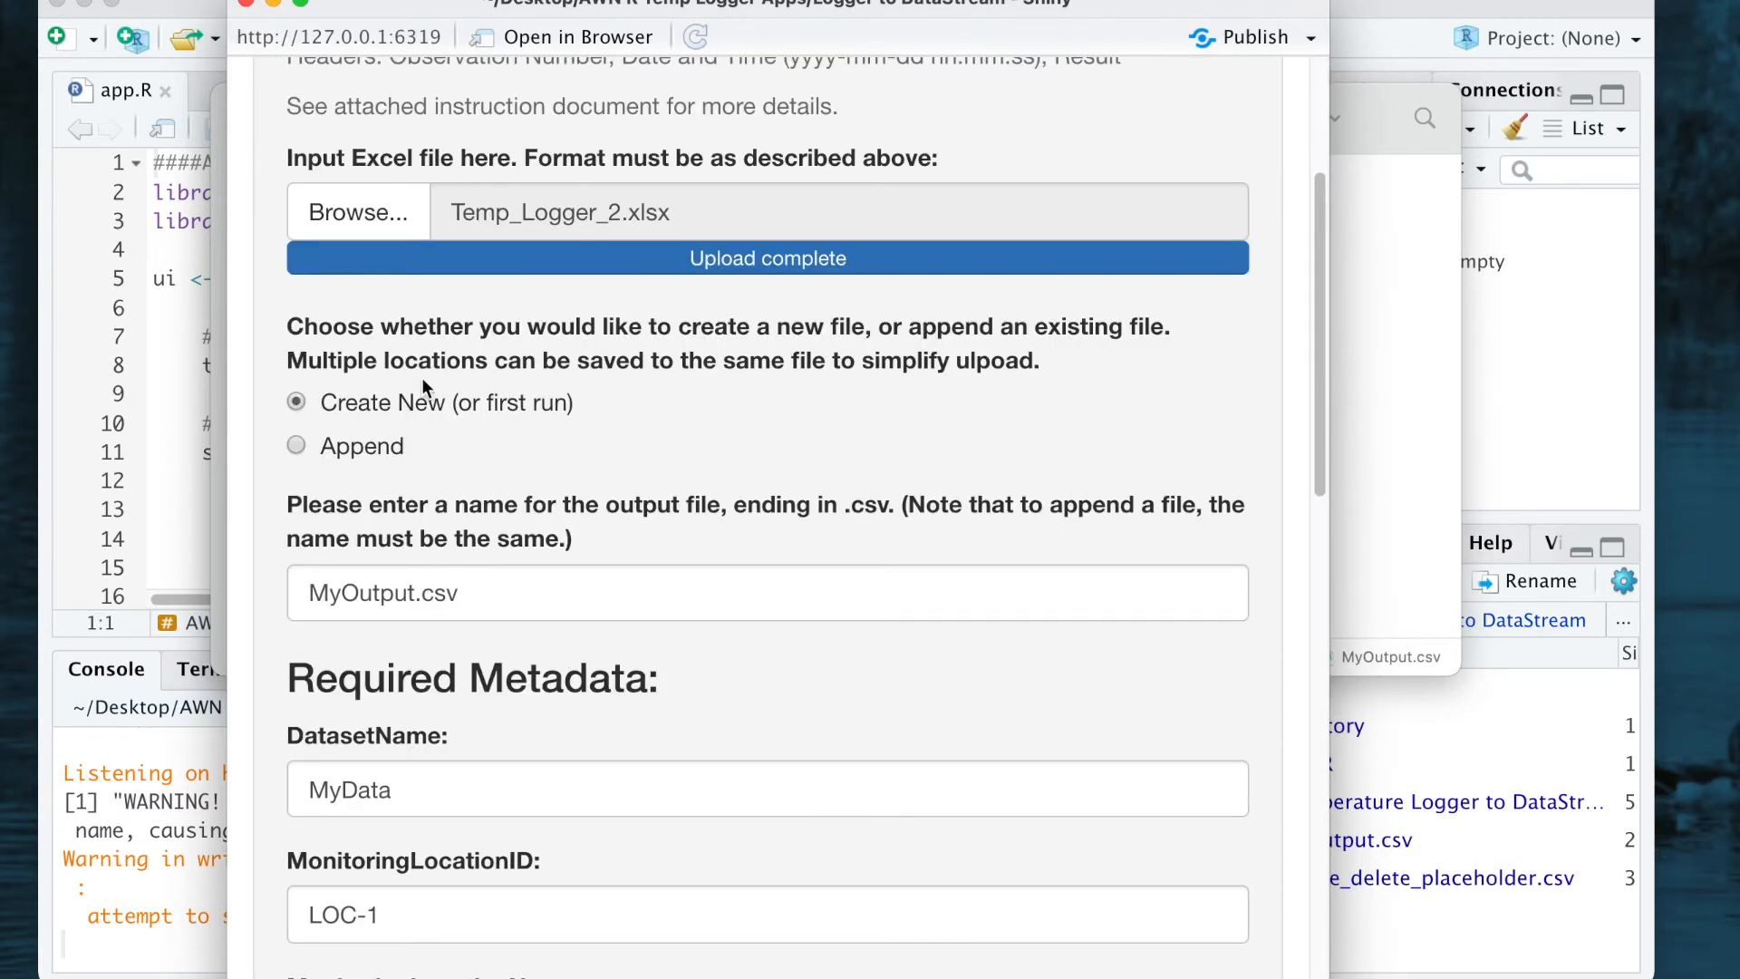
left_click(388, 451)
- Change the monitoring location ID to LOC-2 and the monitoring location name to Location 2
scroll(387, 450, "down", 4)
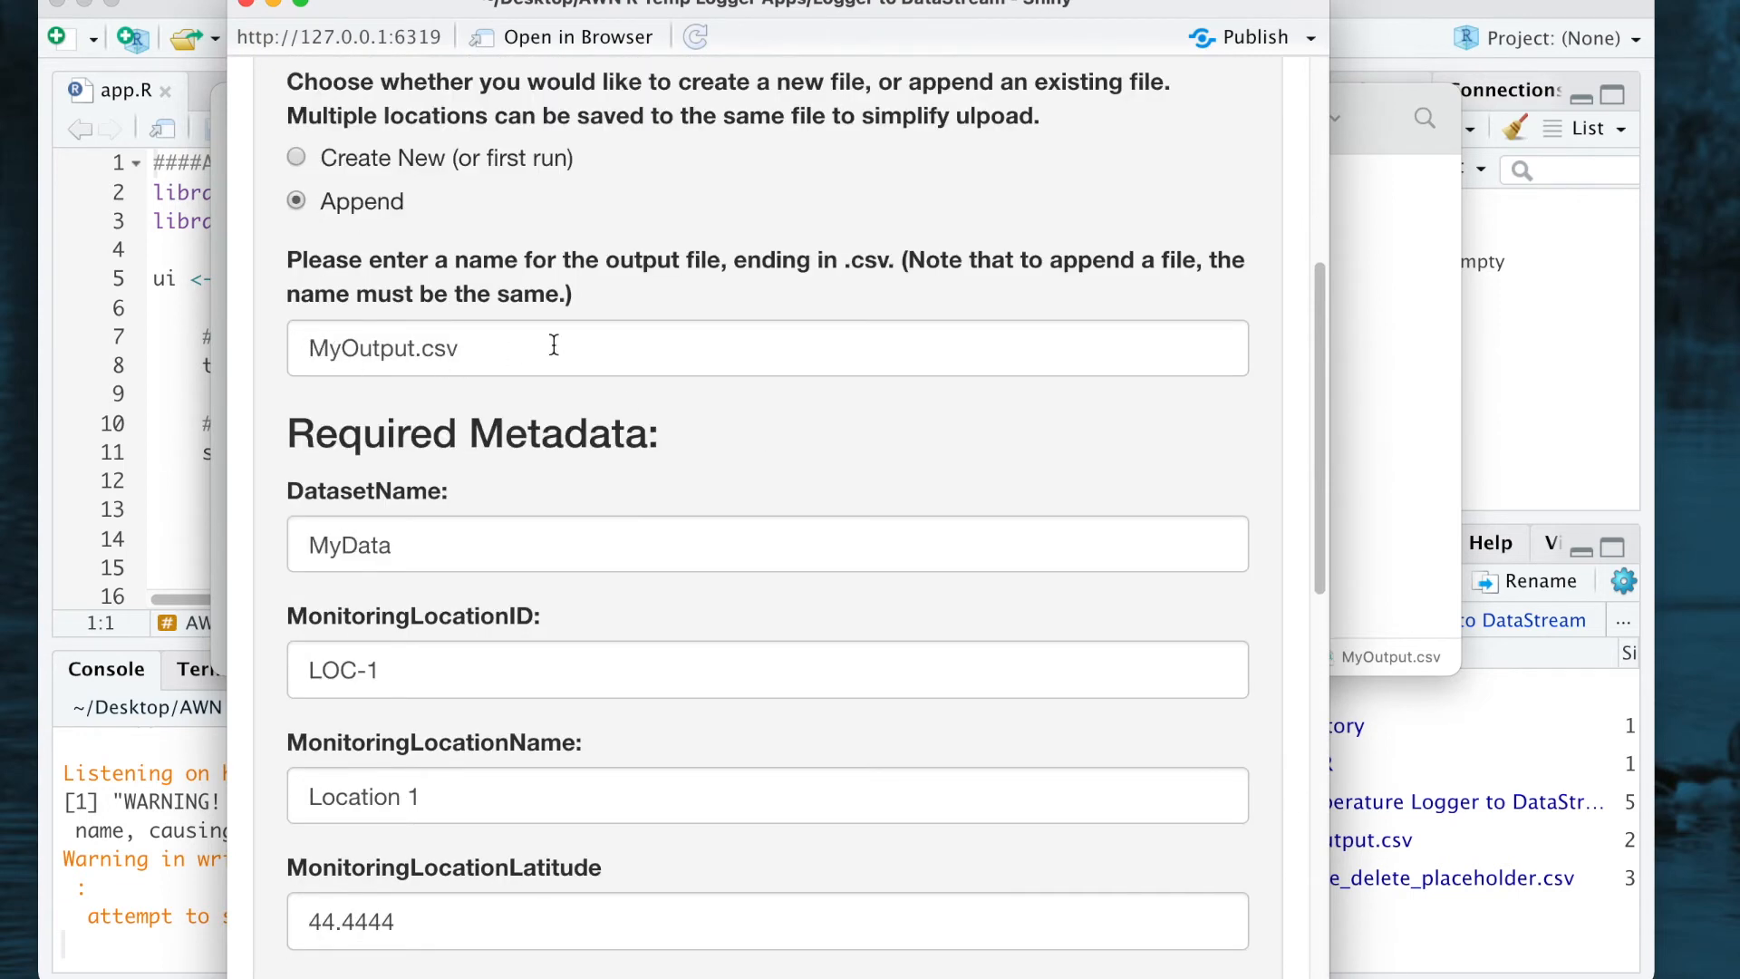
scroll(544, 494, "down", 5)
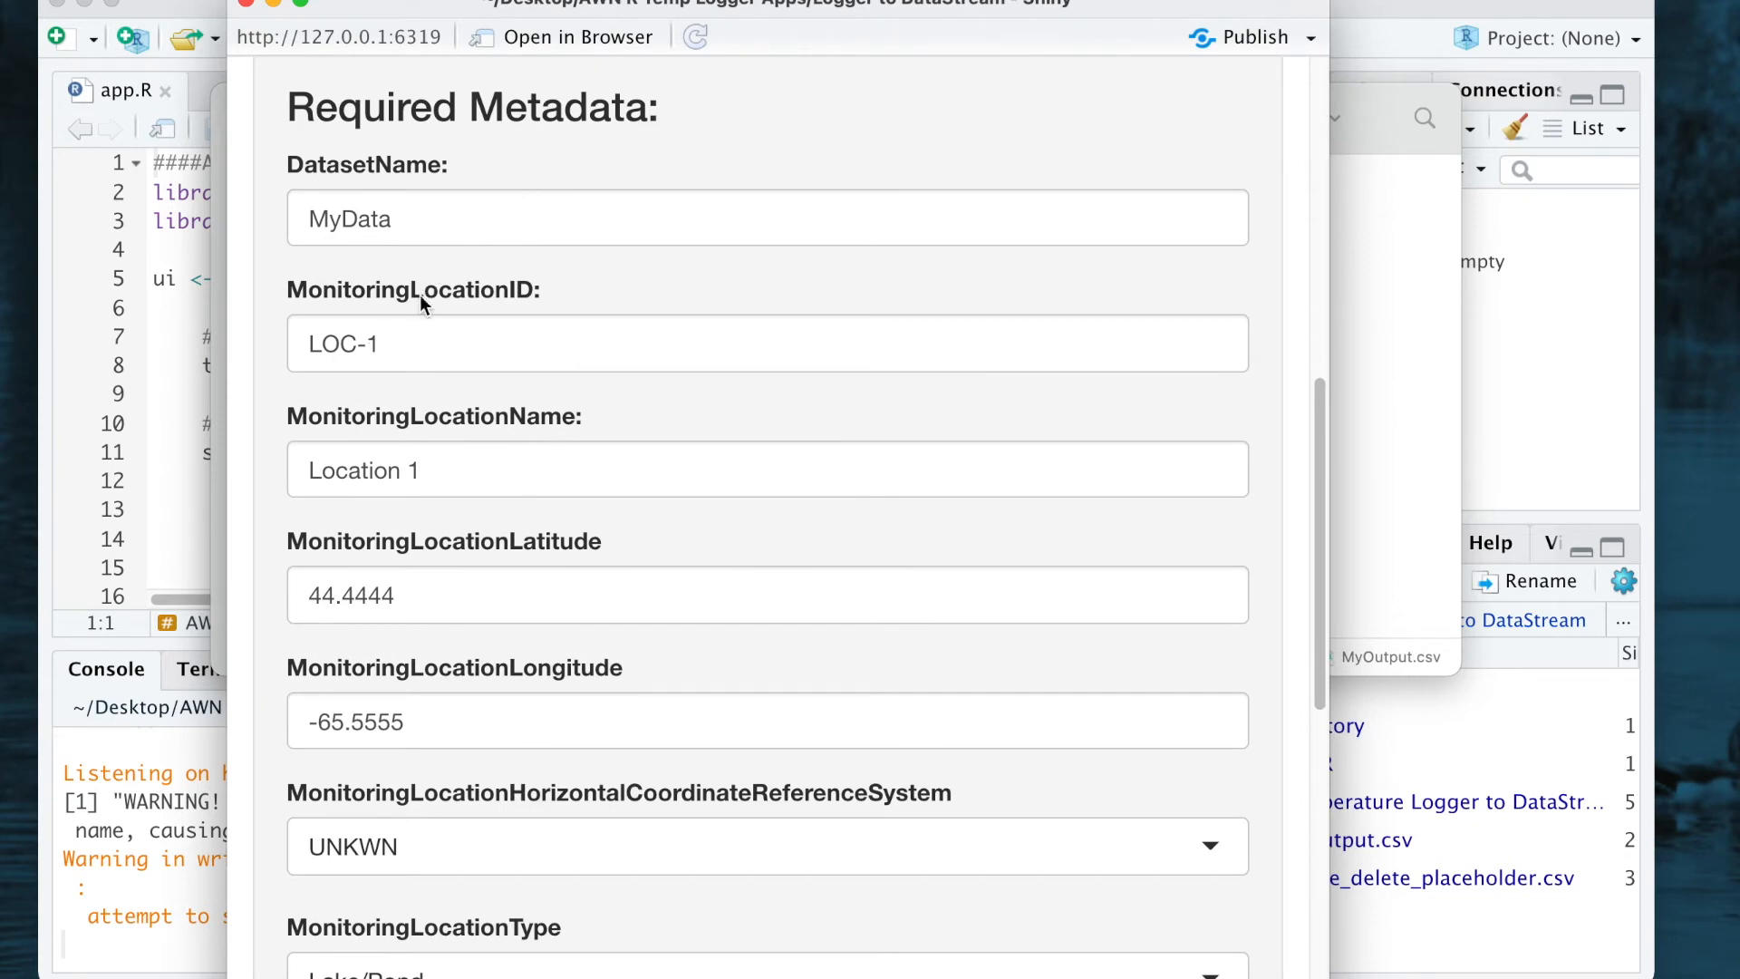
left_click(414, 315)
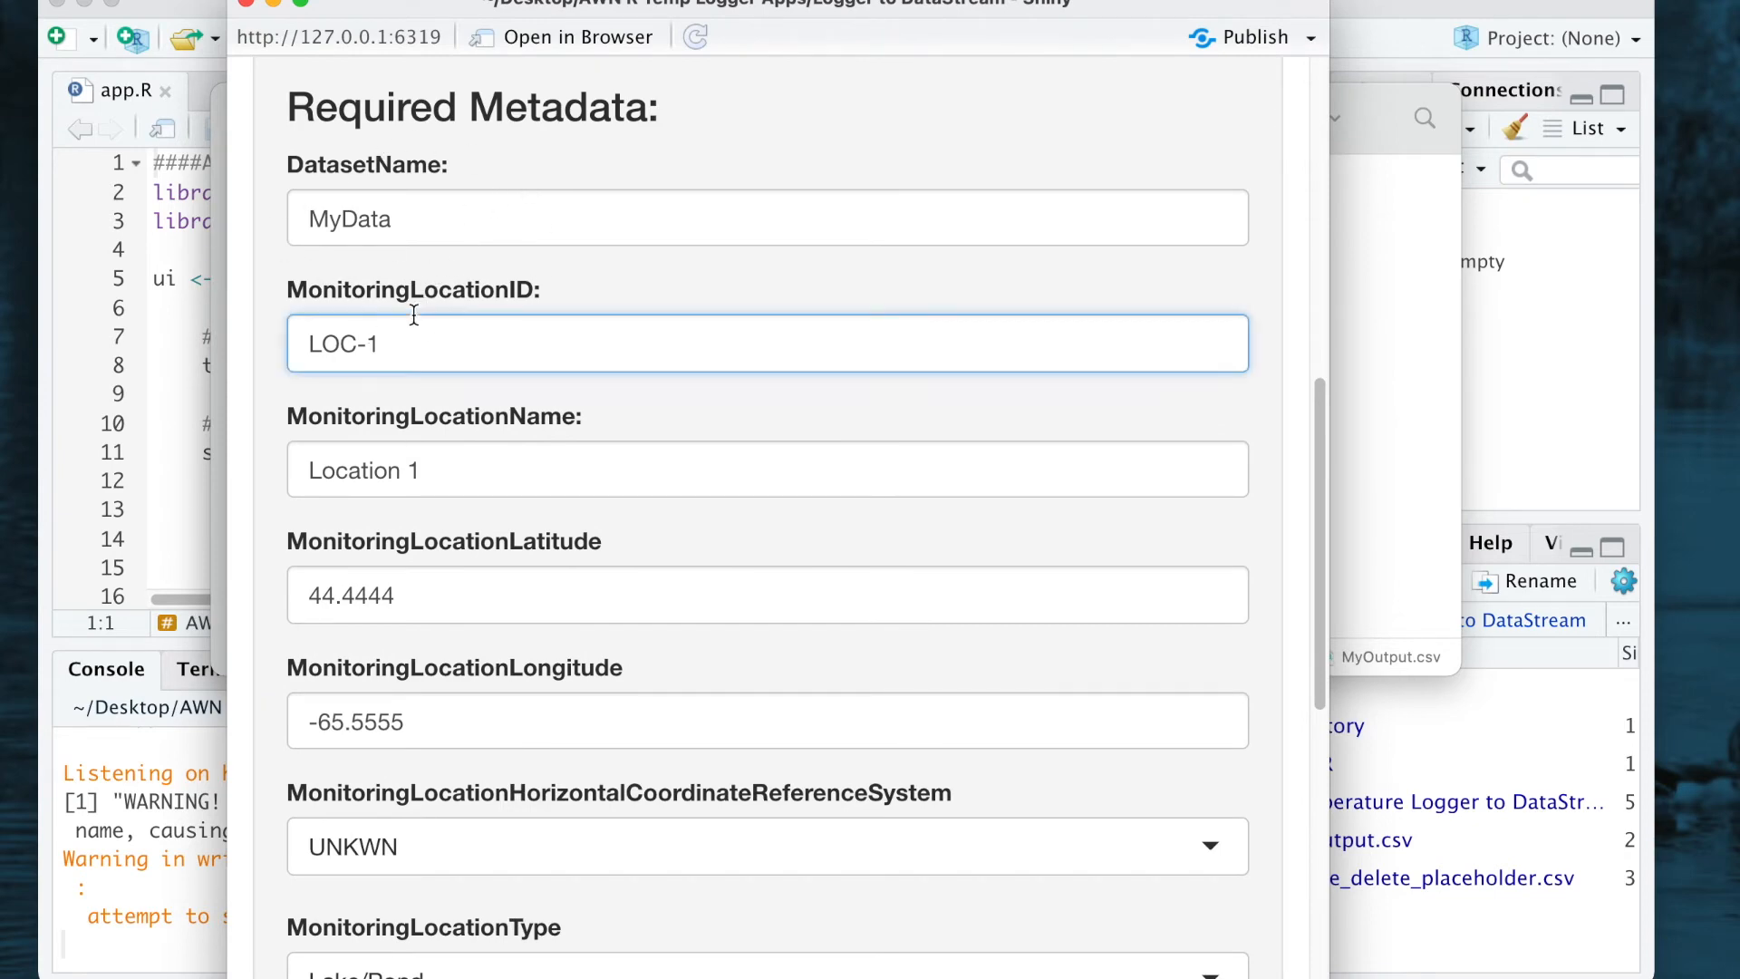
key("BackSpace")
type("2")
left_click(461, 481)
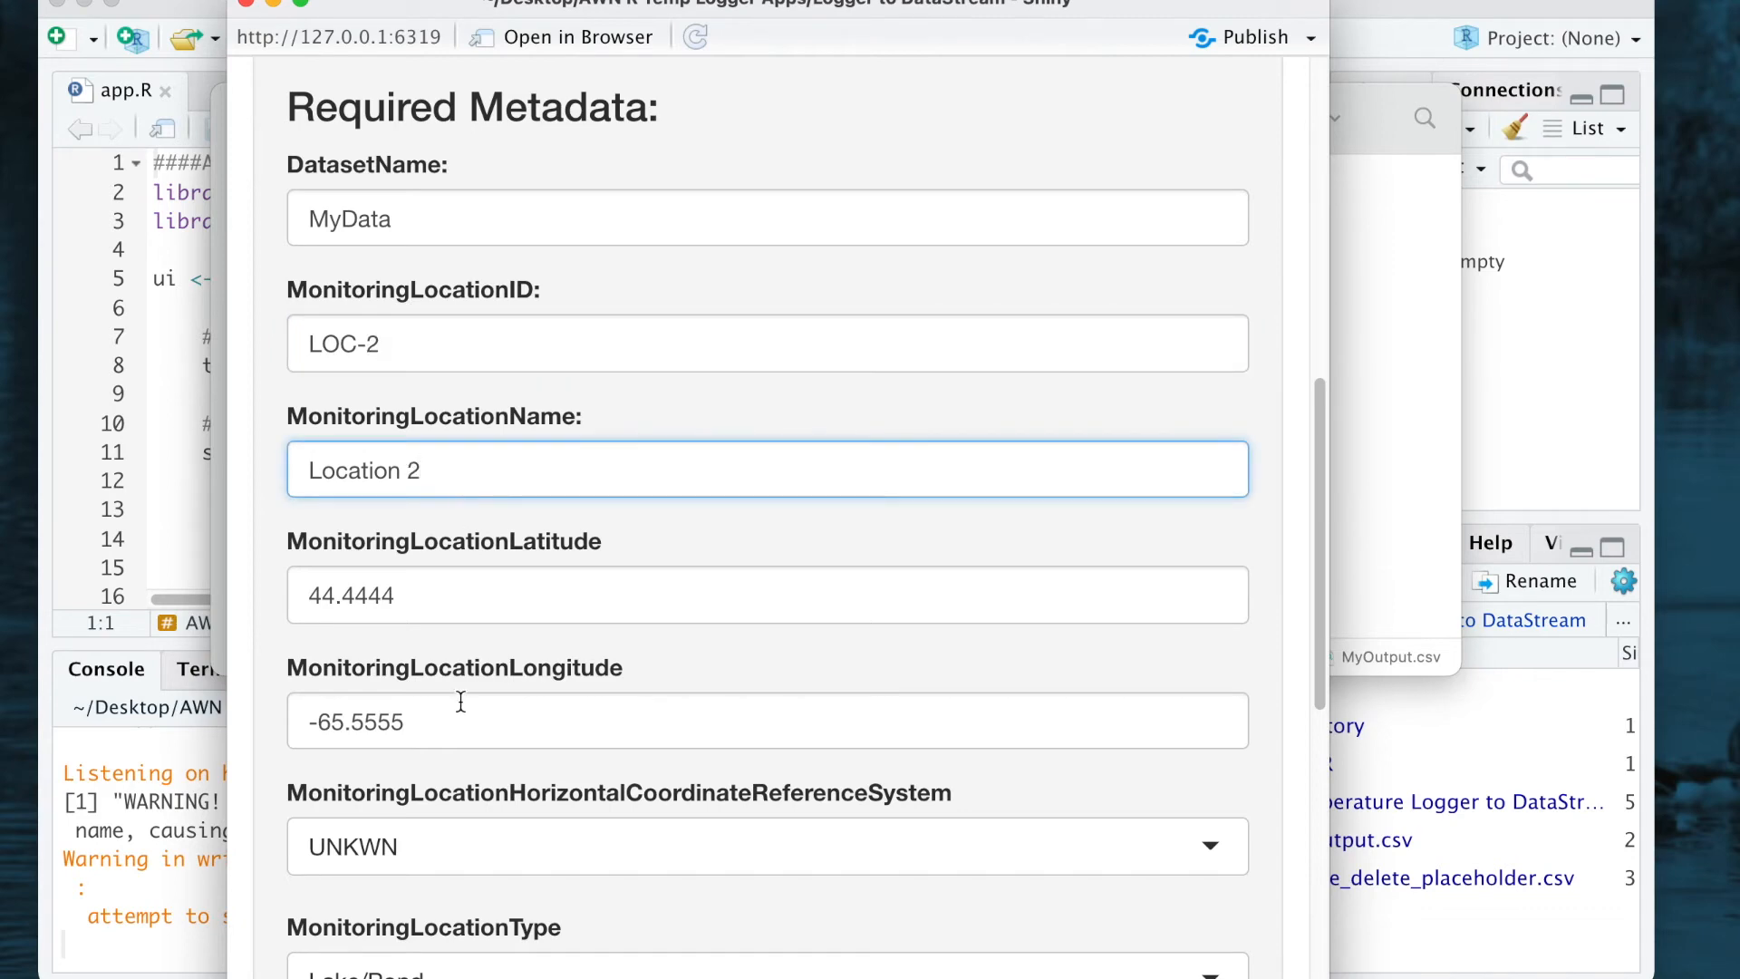
- Set the monitoring location latitude to 44.12345 and the monitoring location longitude to -65.54321
left_click_drag(432, 603, 344, 600)
type("12345")
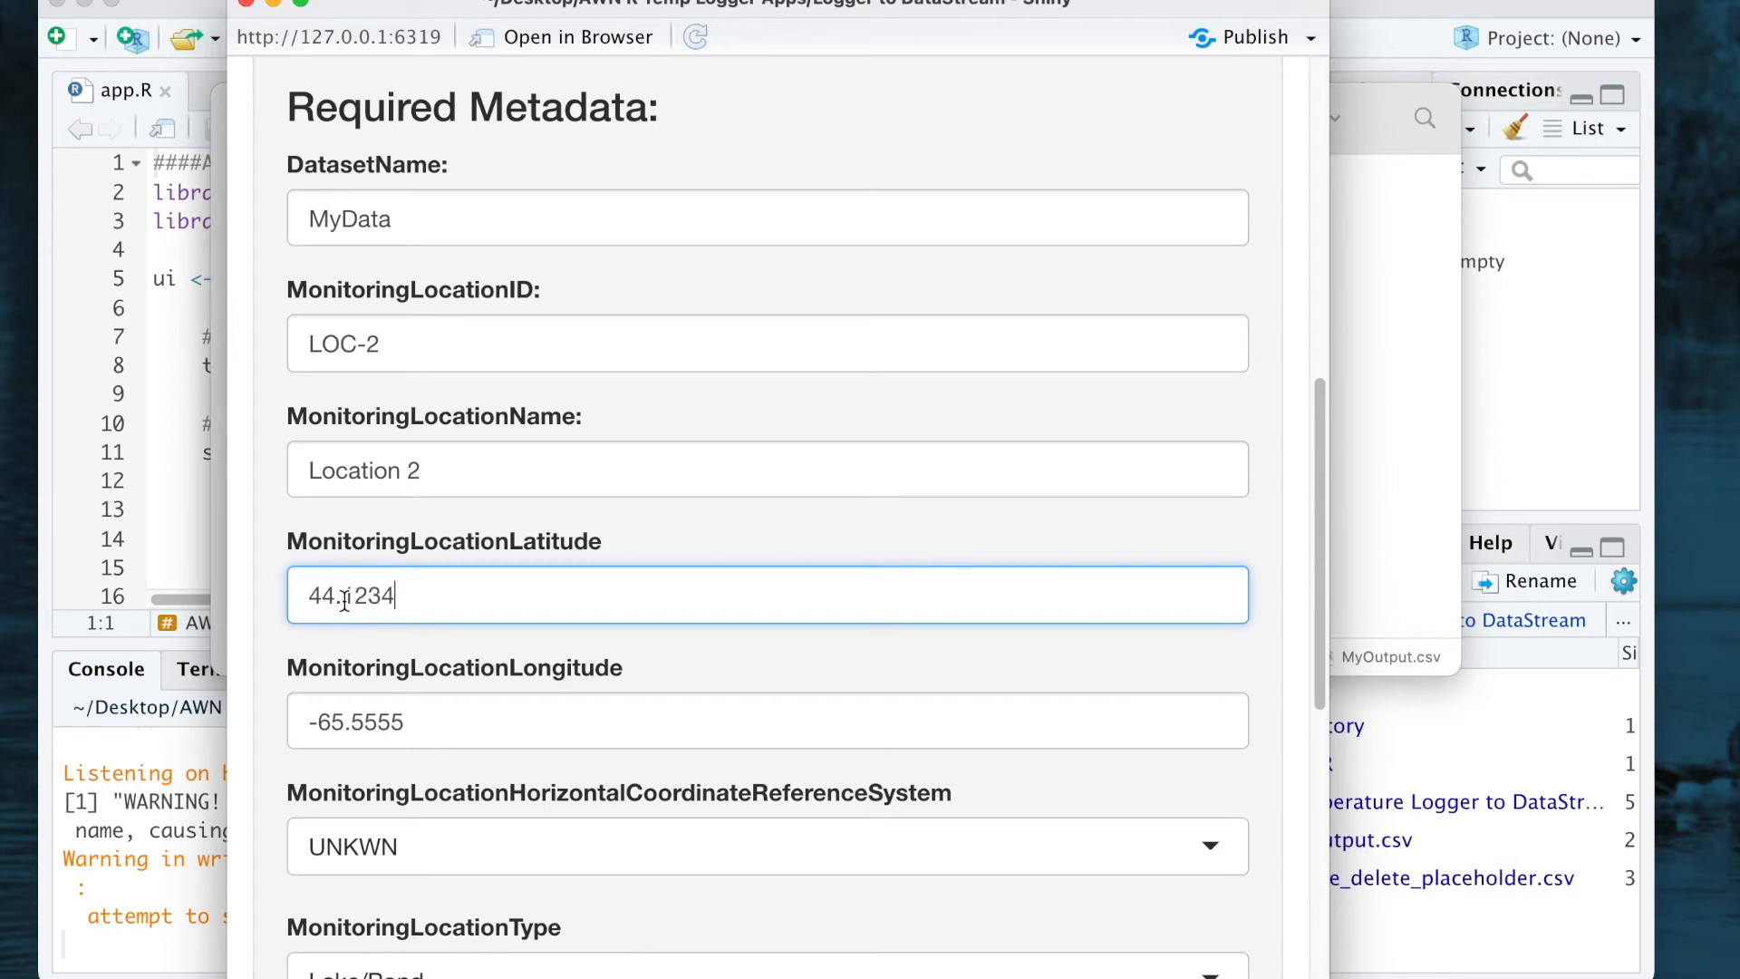
left_click(477, 721)
key("BackSpace")
key("BackSpace")
type("4321")
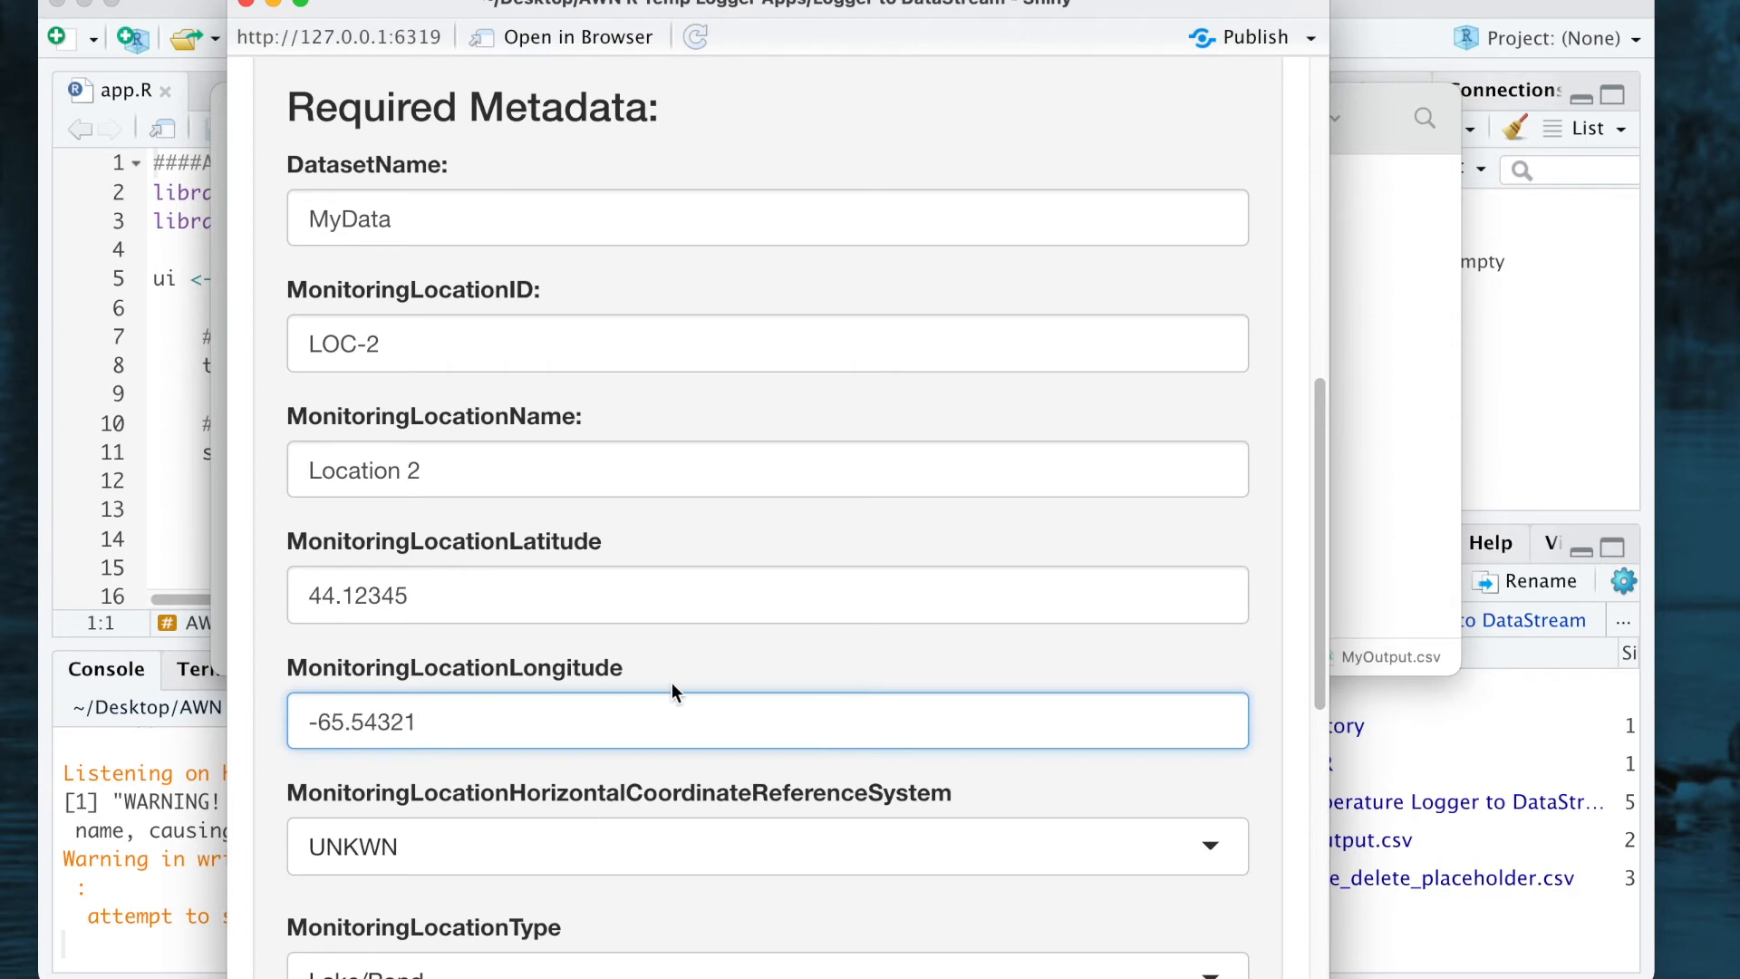
- Set the monitoring location type to River/Stream and run the conversion to append Location 2 to the output file
scroll(671, 689, "down", 3)
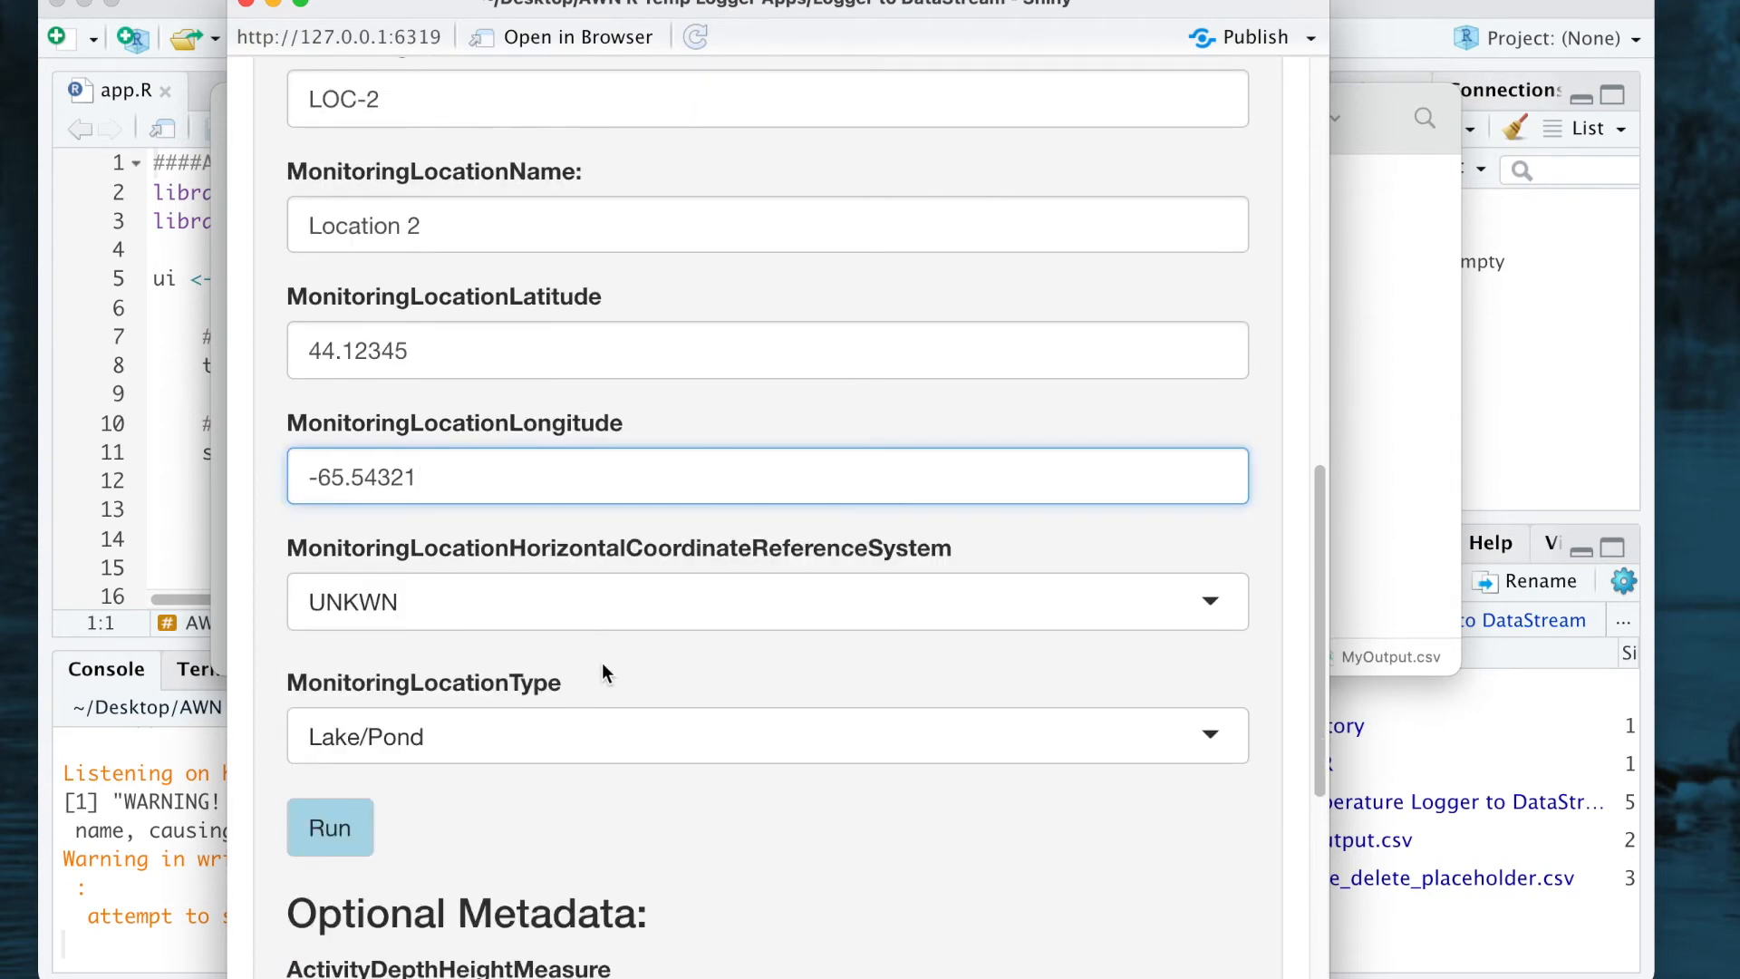
scroll(602, 671, "down", 1)
left_click(589, 645)
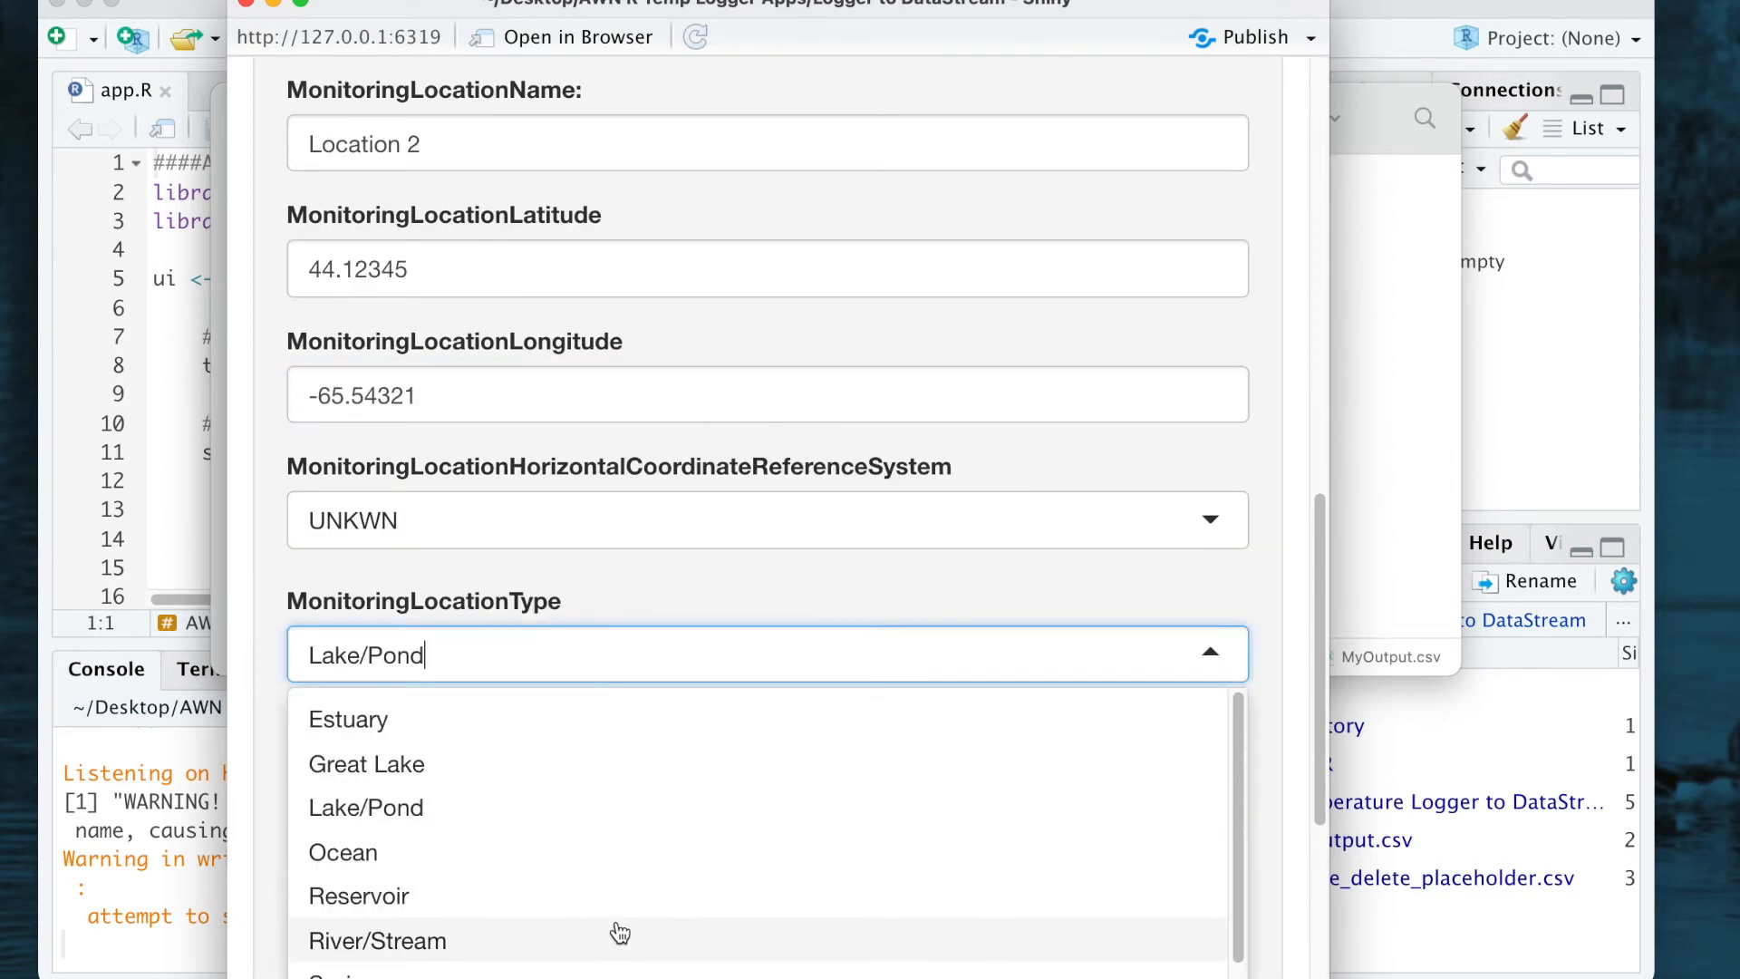
left_click(525, 941)
scroll(624, 558, "down", 4)
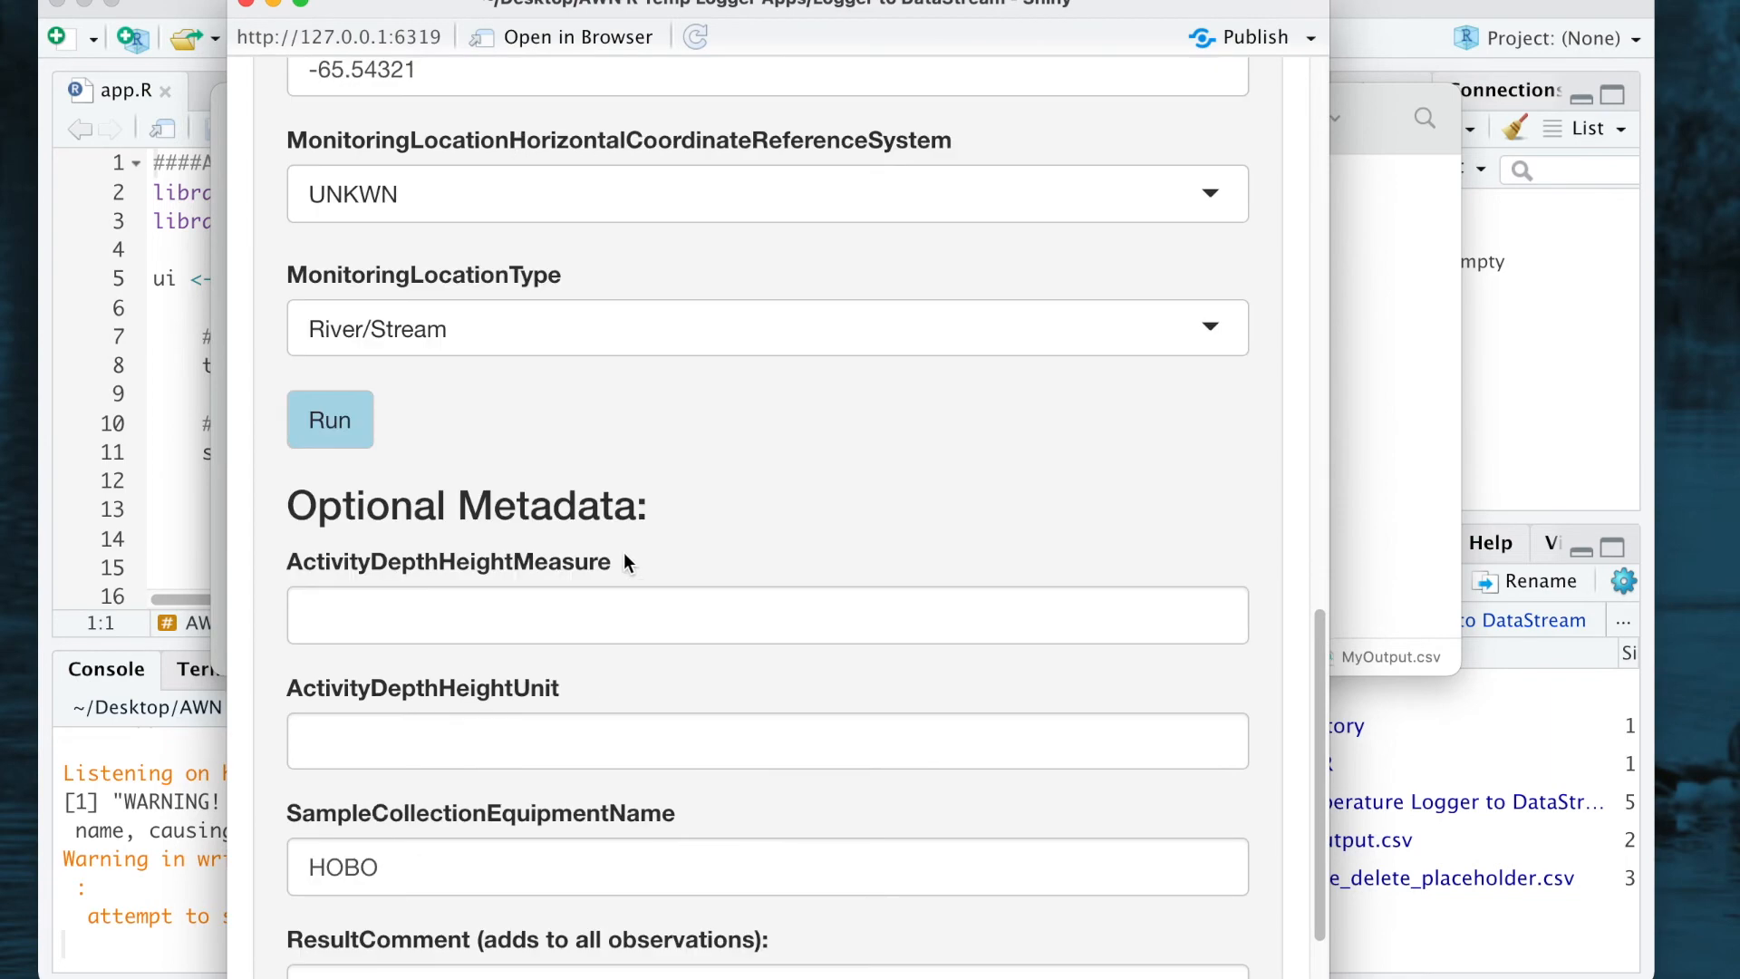
scroll(384, 400, "up", 2)
left_click(347, 584)
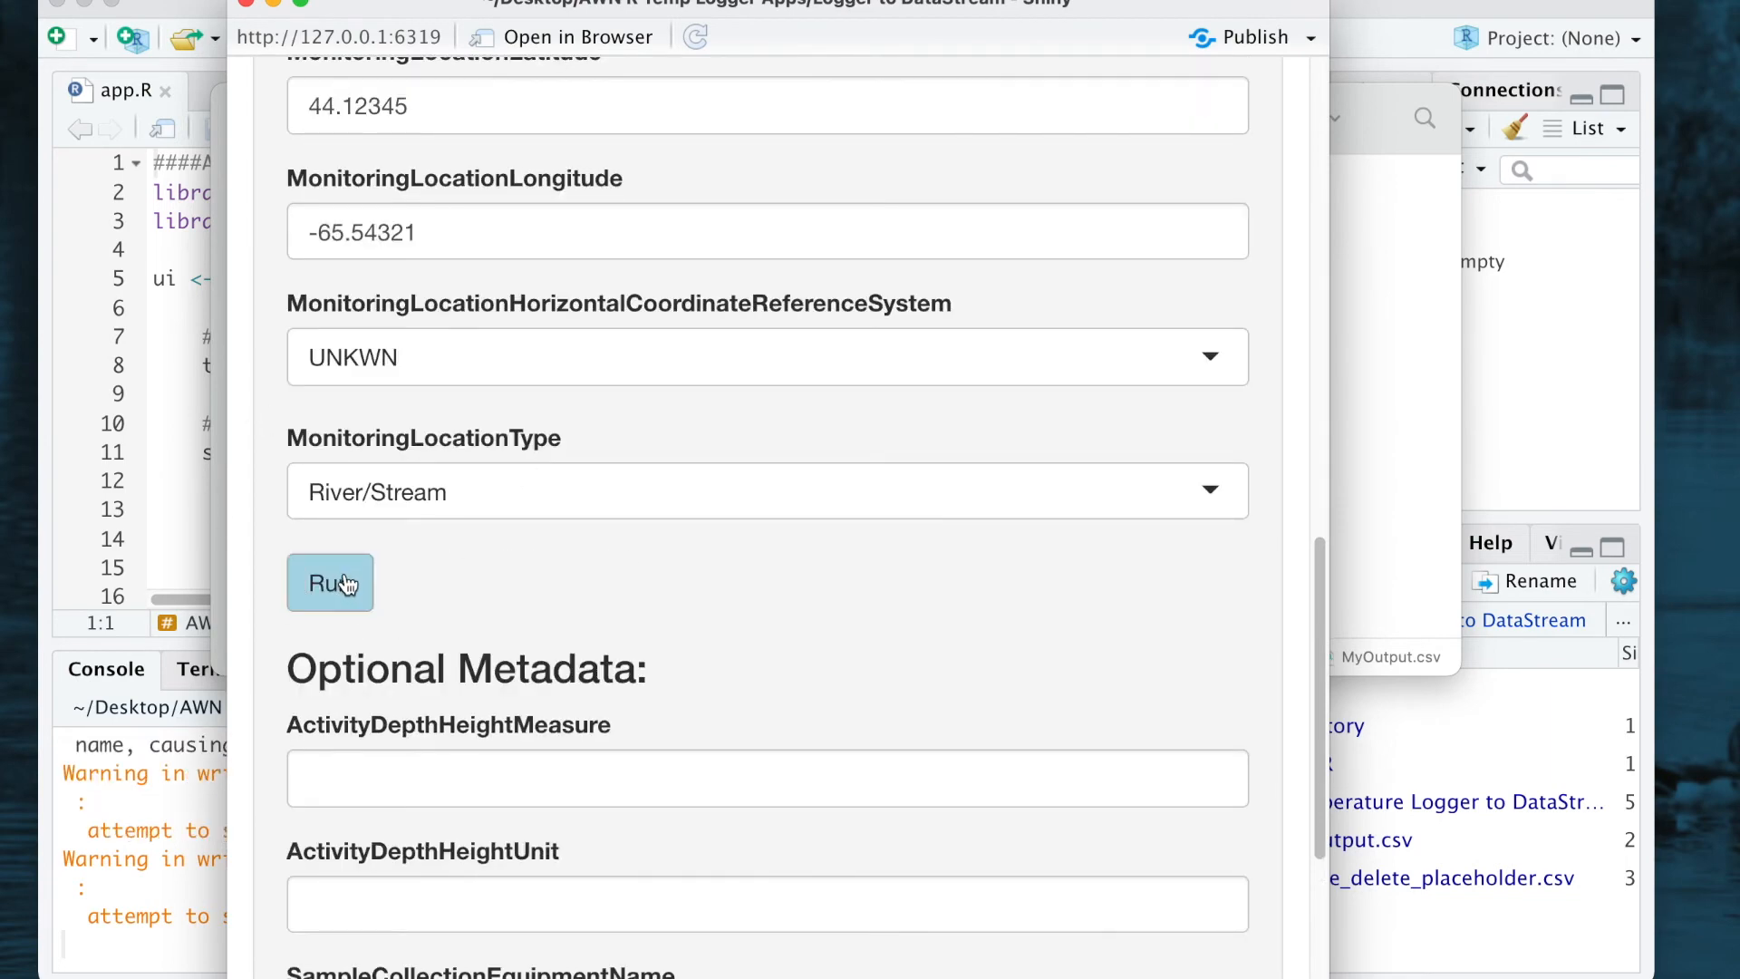
scroll(962, 613, "down", 4)
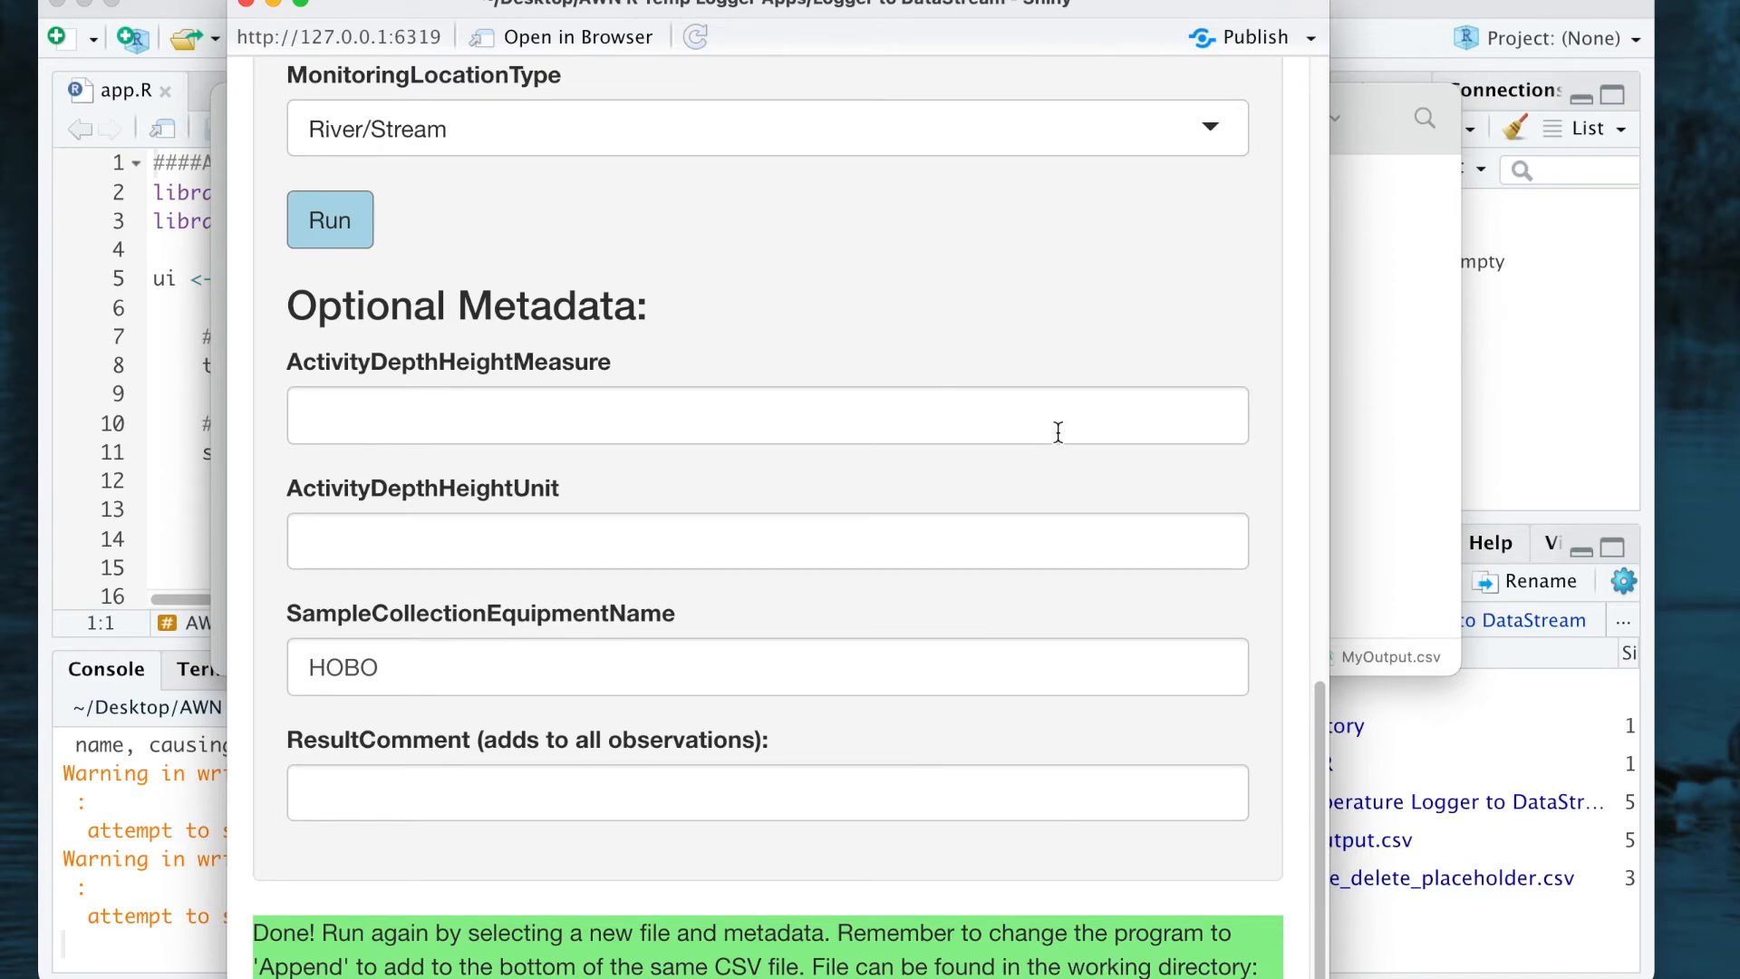
- Open MyOutput.csv from Finder, examine where the LOC-1 rows change to LOC-2, close it and return to the Shiny app
left_click(1367, 384)
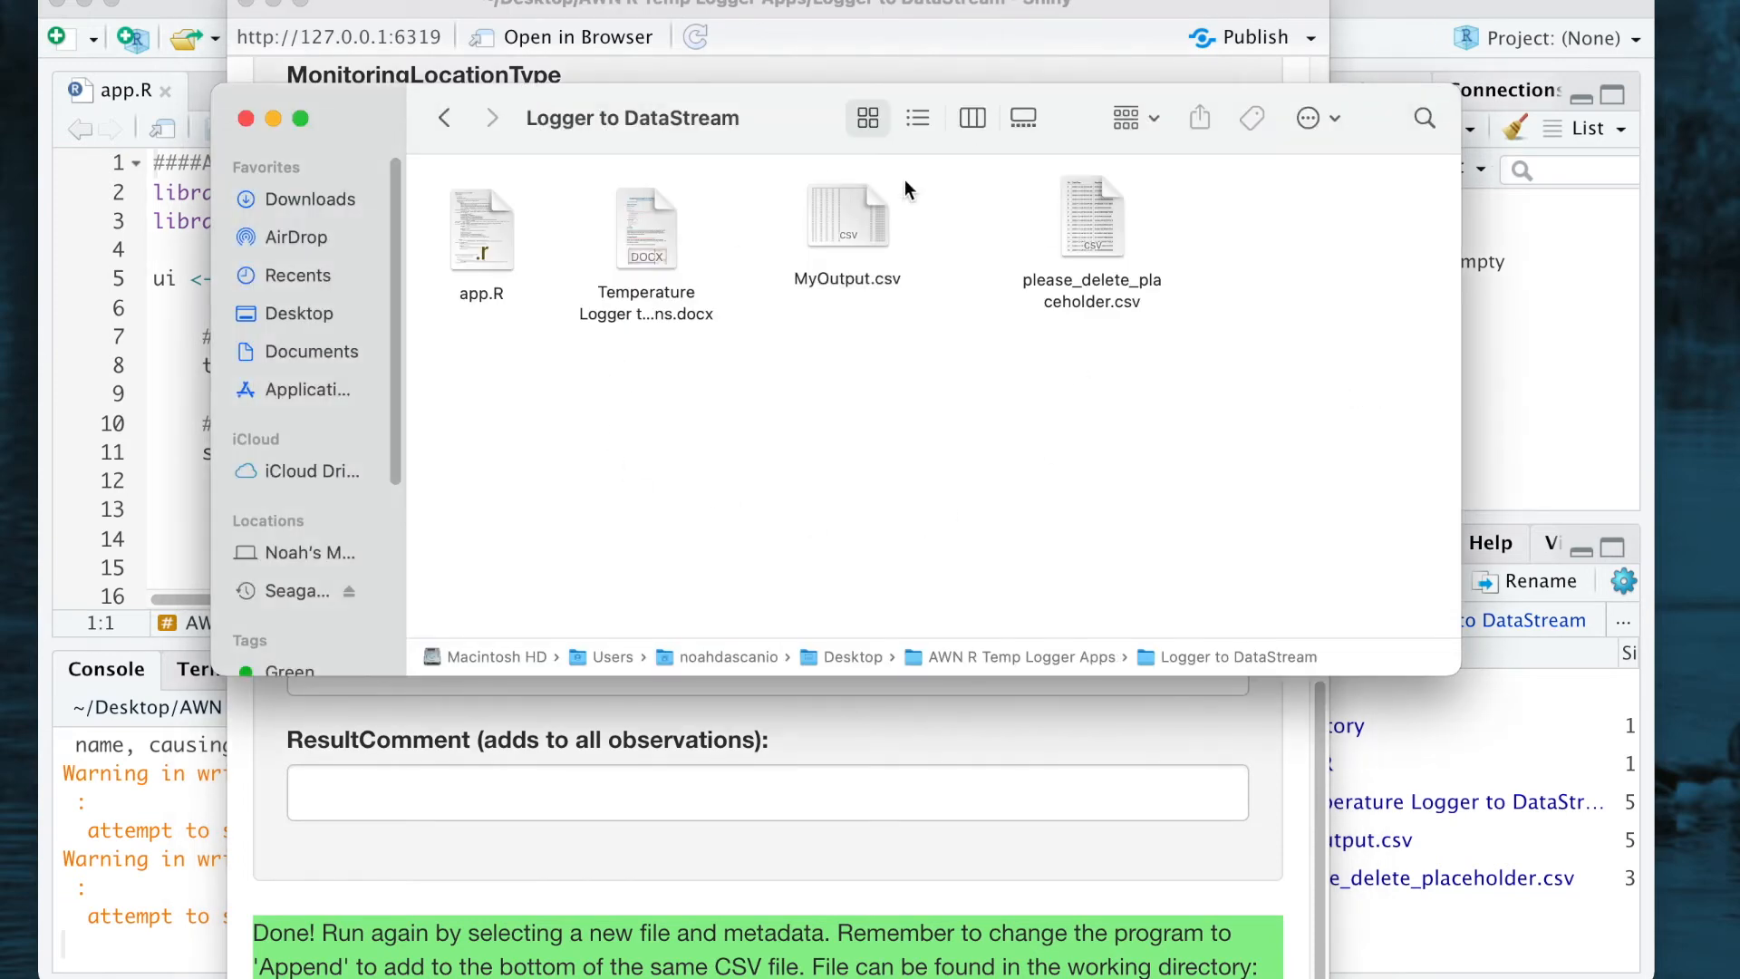
double_click(863, 214)
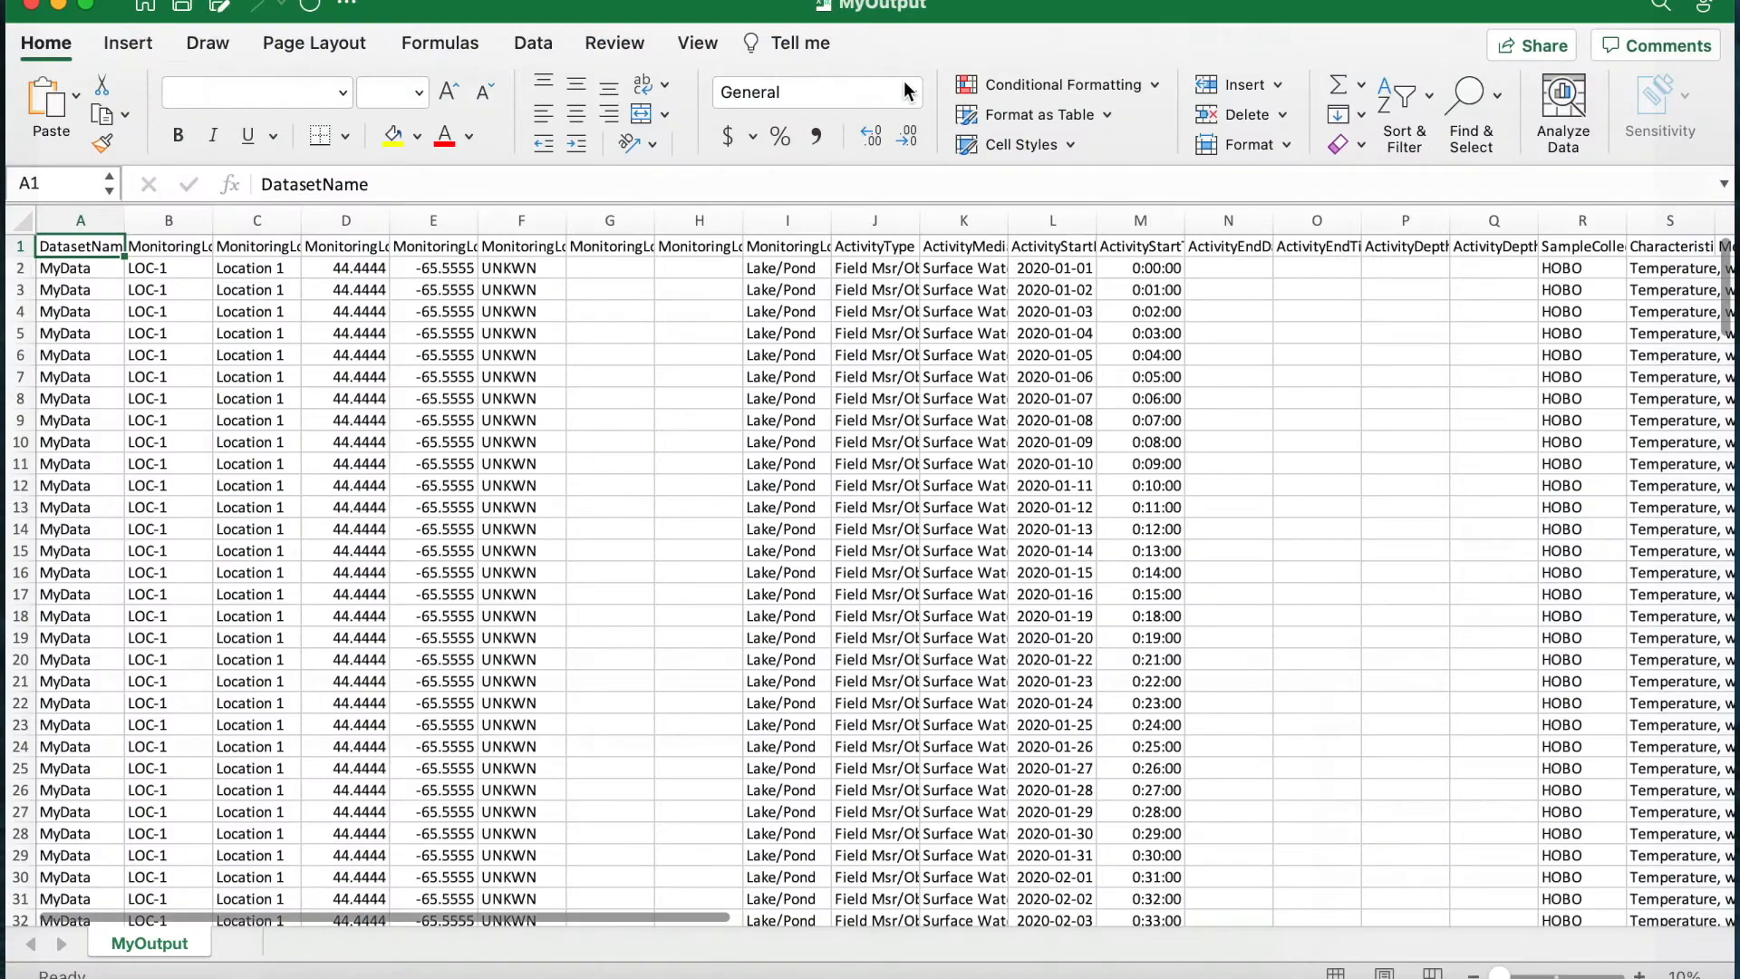
scroll(422, 576, "down", 5)
scroll(417, 570, "down", 12)
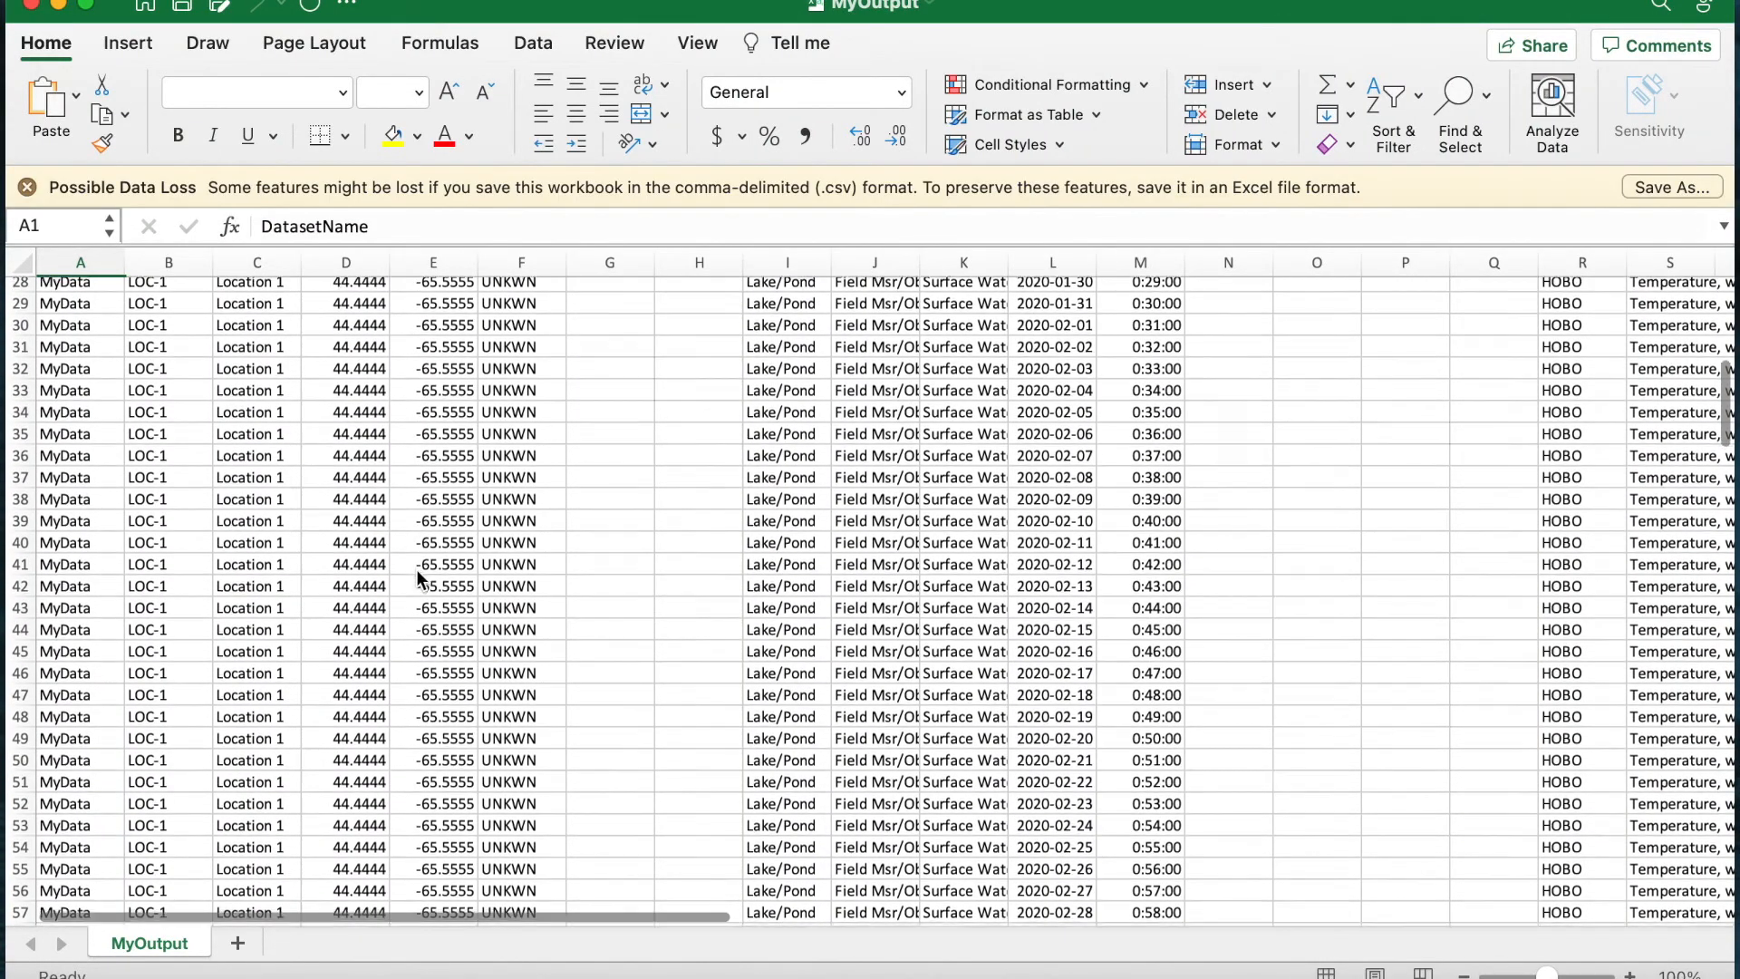
scroll(412, 568, "down", 15)
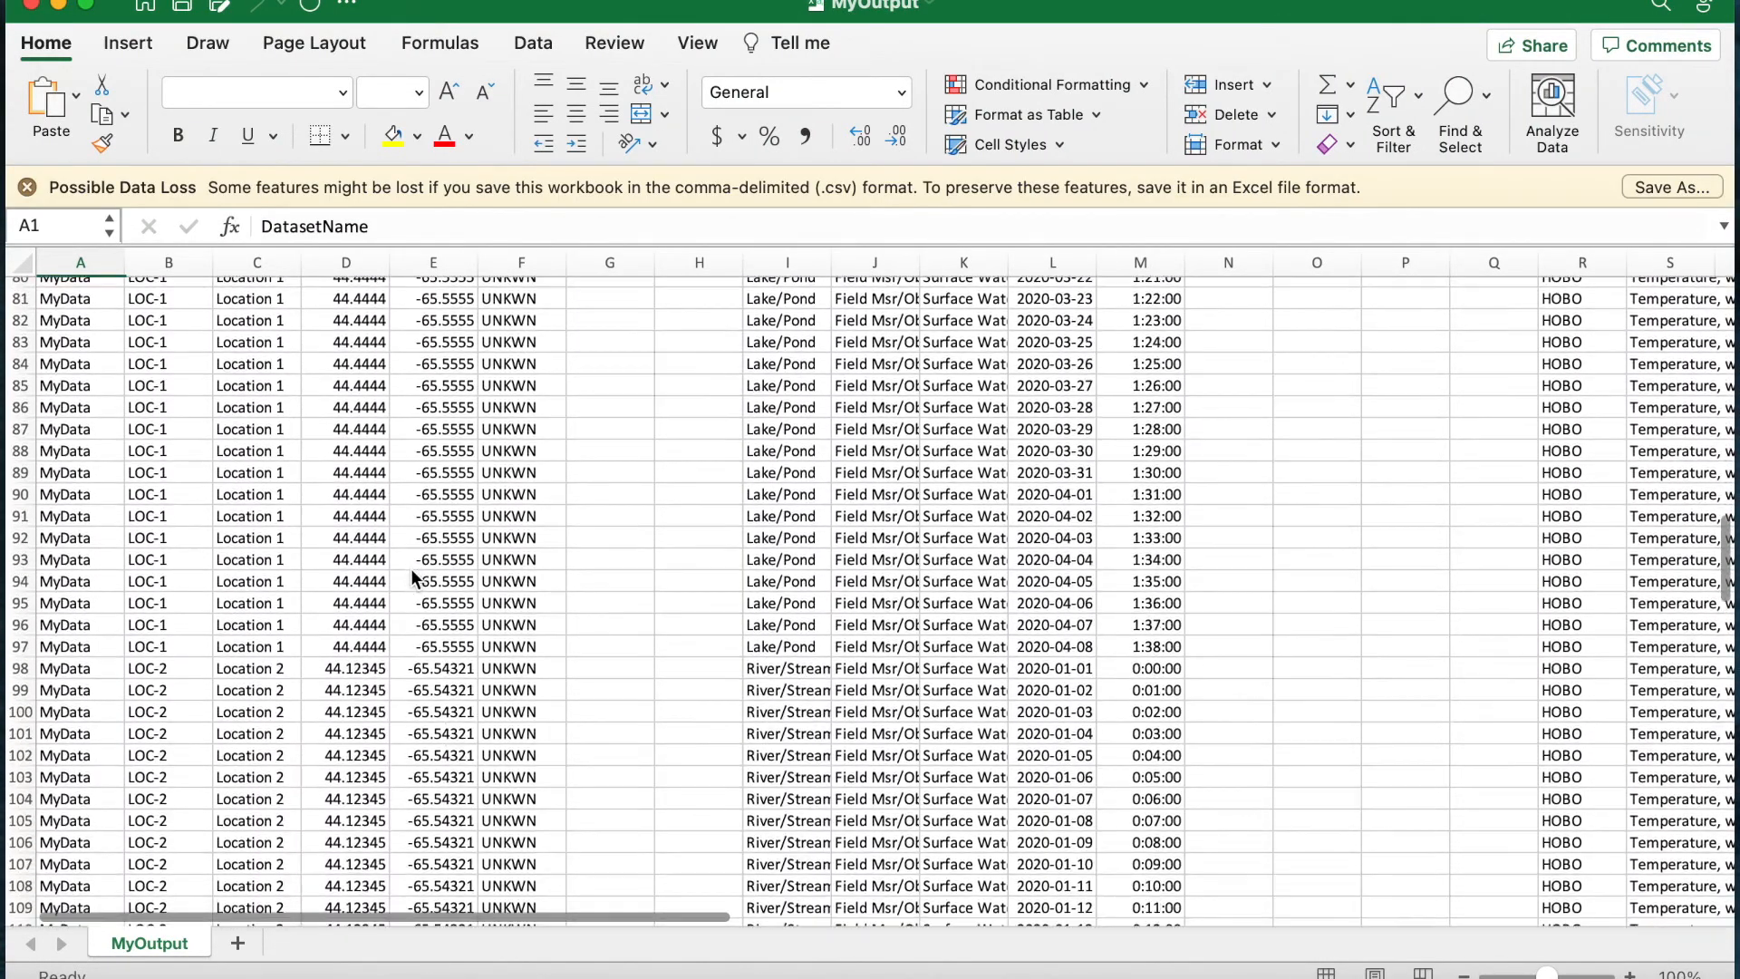
scroll(410, 568, "up", 6)
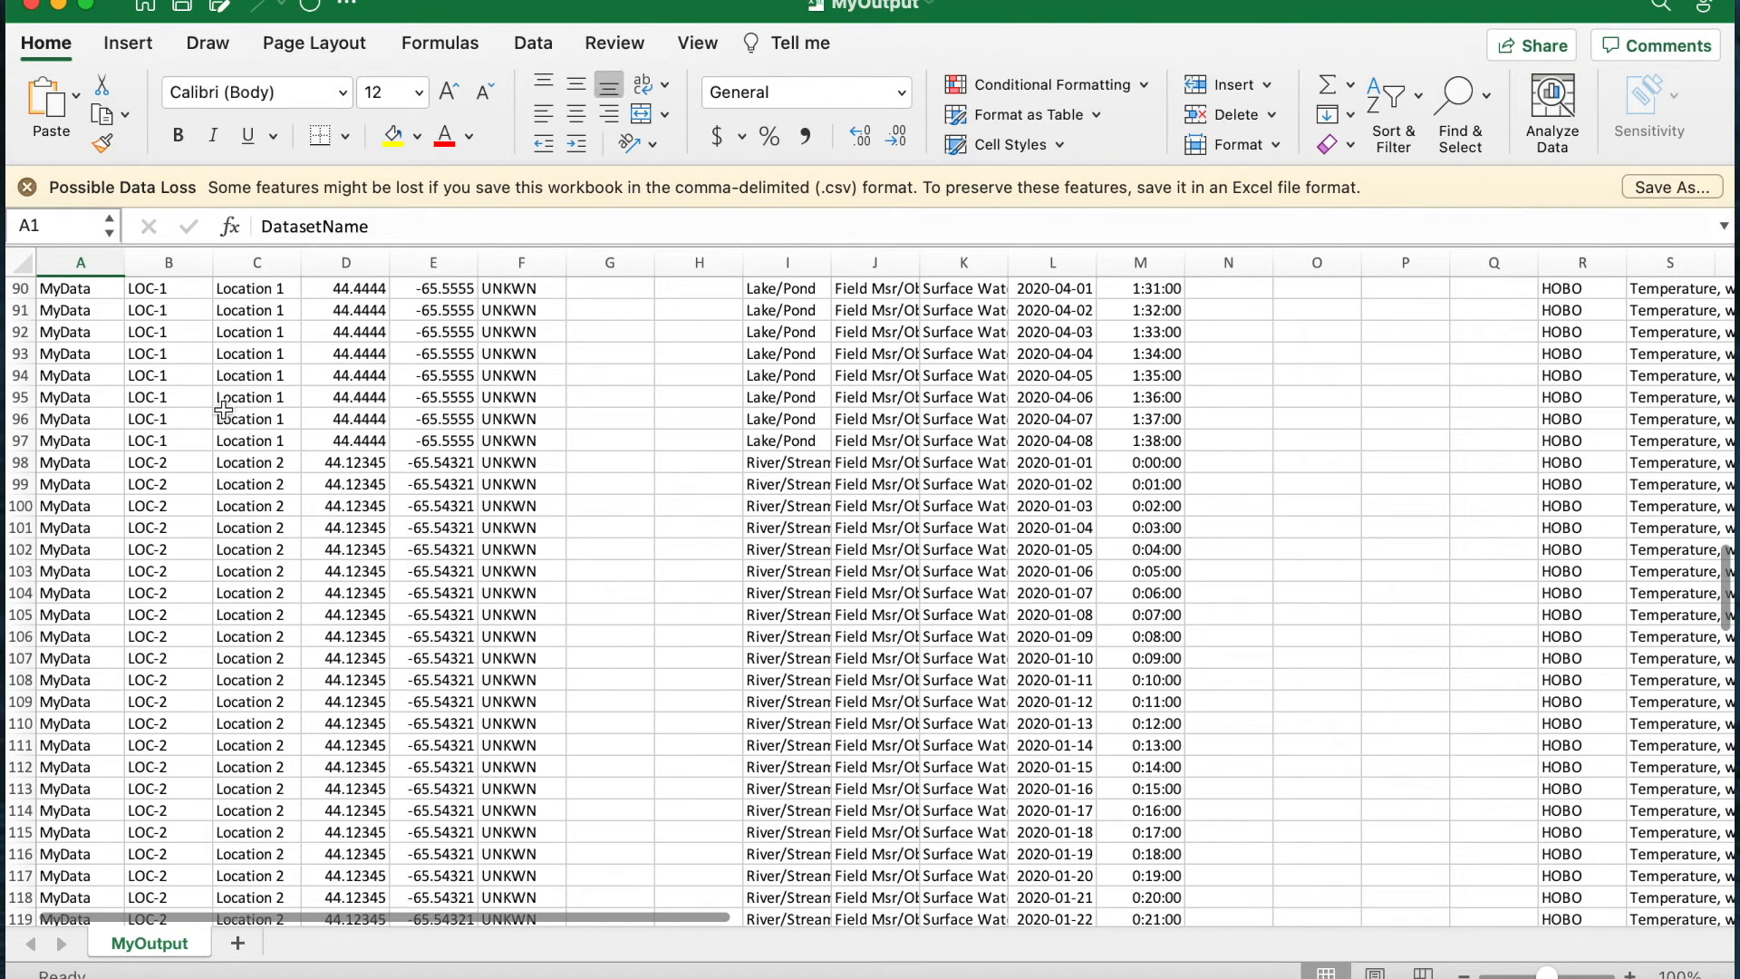
left_click(113, 419)
left_click_drag(157, 426, 311, 497)
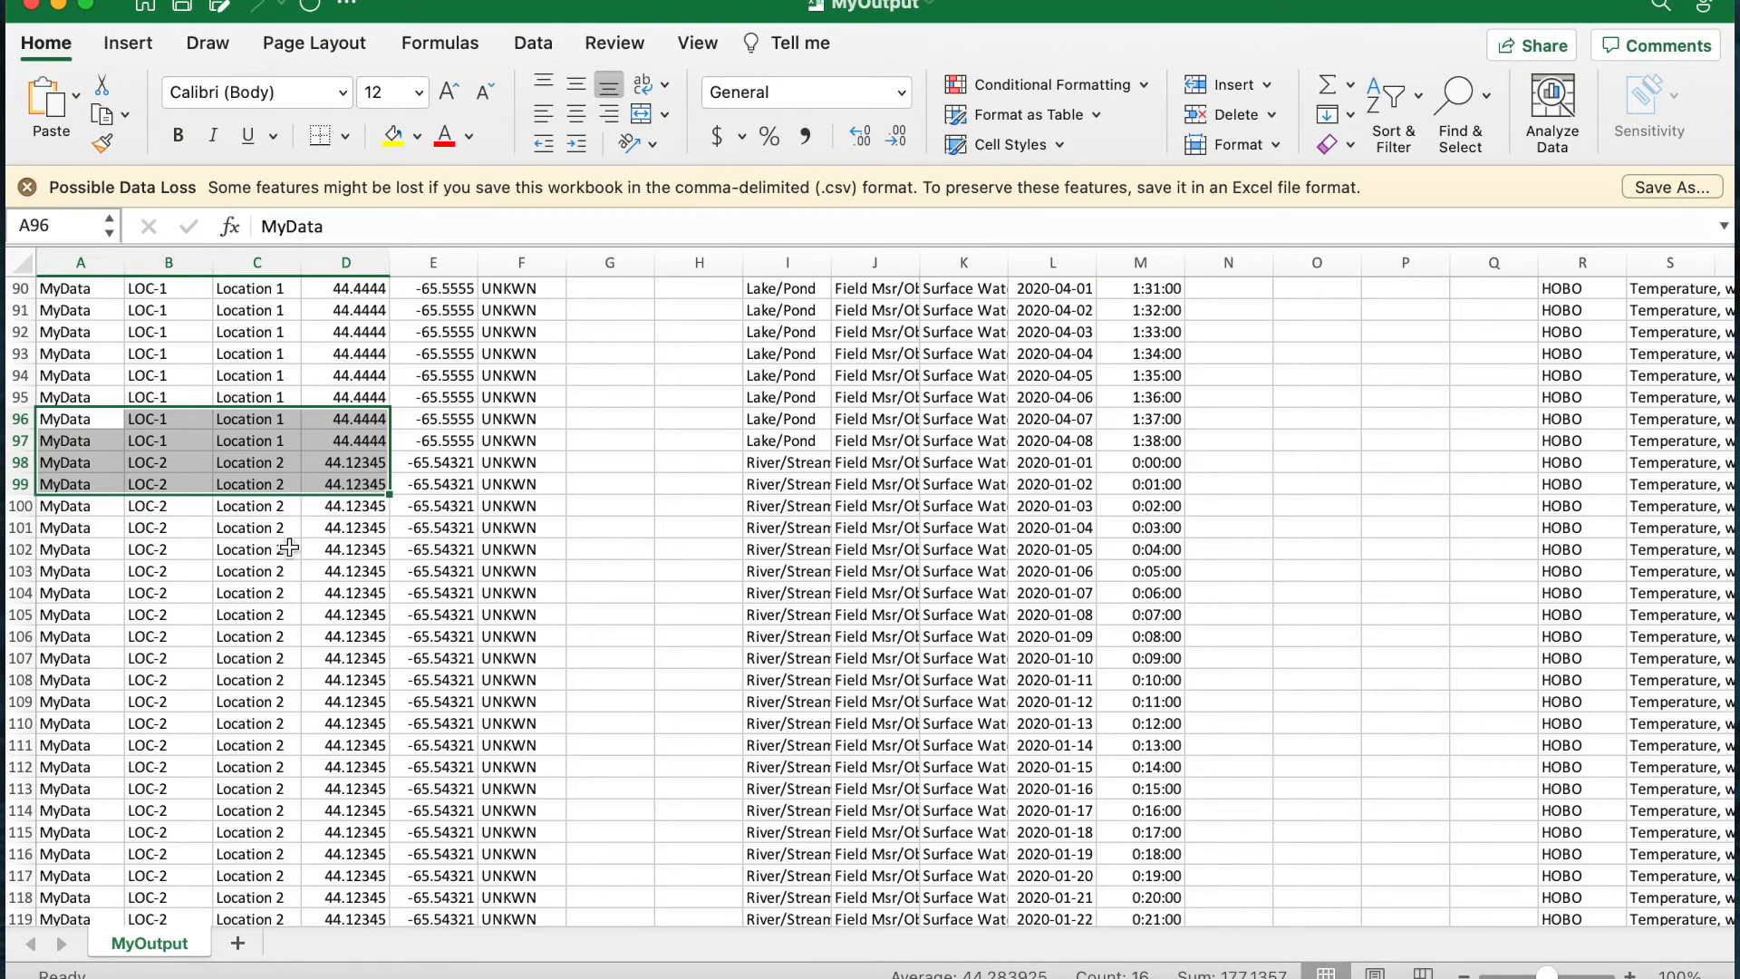
left_click(32, 5)
left_click(408, 757)
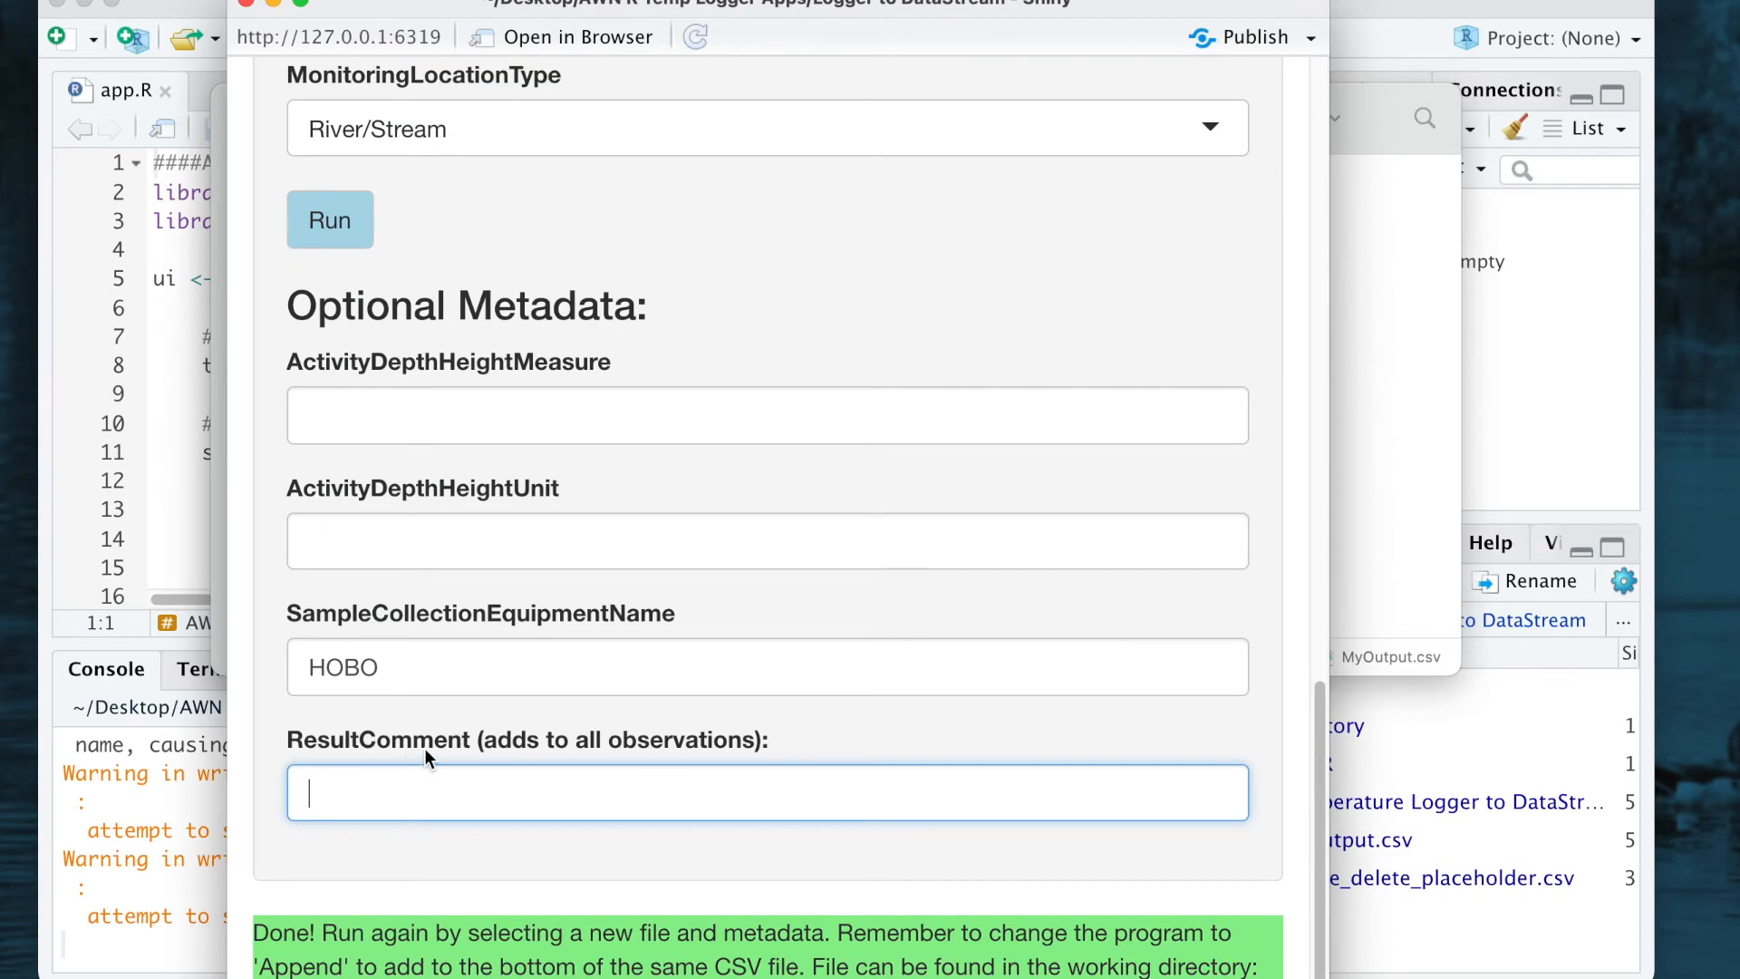
- Review the form's input file, file mode, output file name and required metadata fields that apply to each additional location
scroll(742, 650, "up", 15)
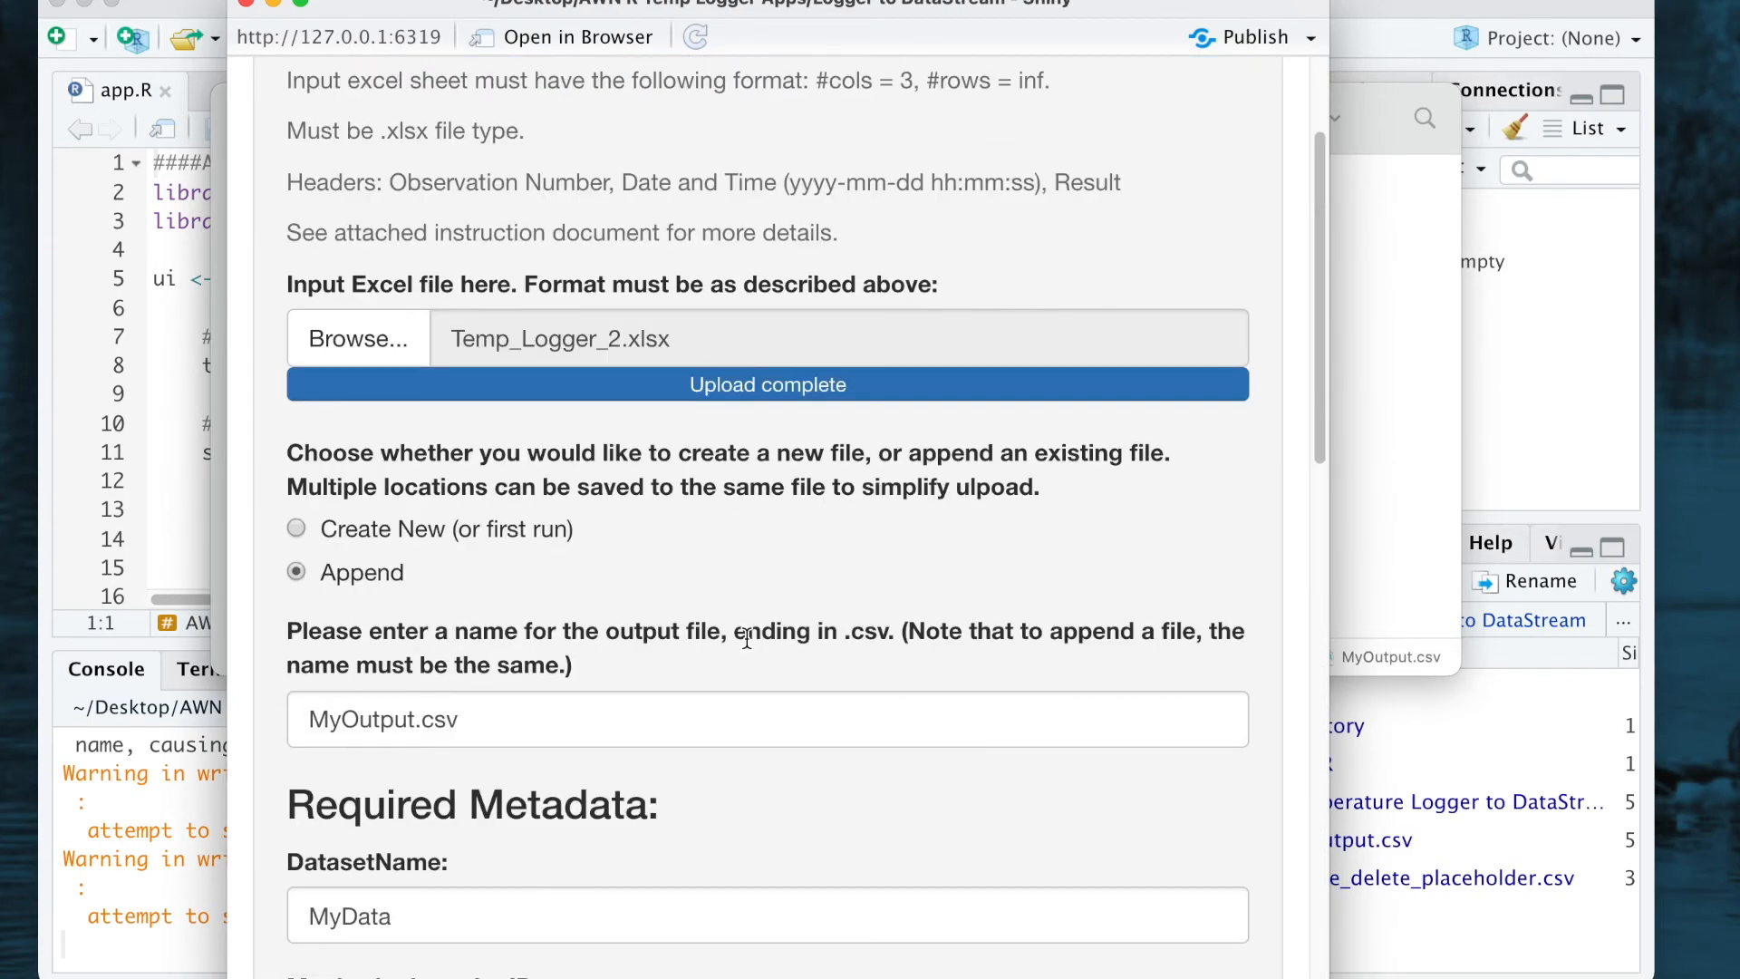
scroll(746, 638, "up", 3)
scroll(747, 638, "down", 4)
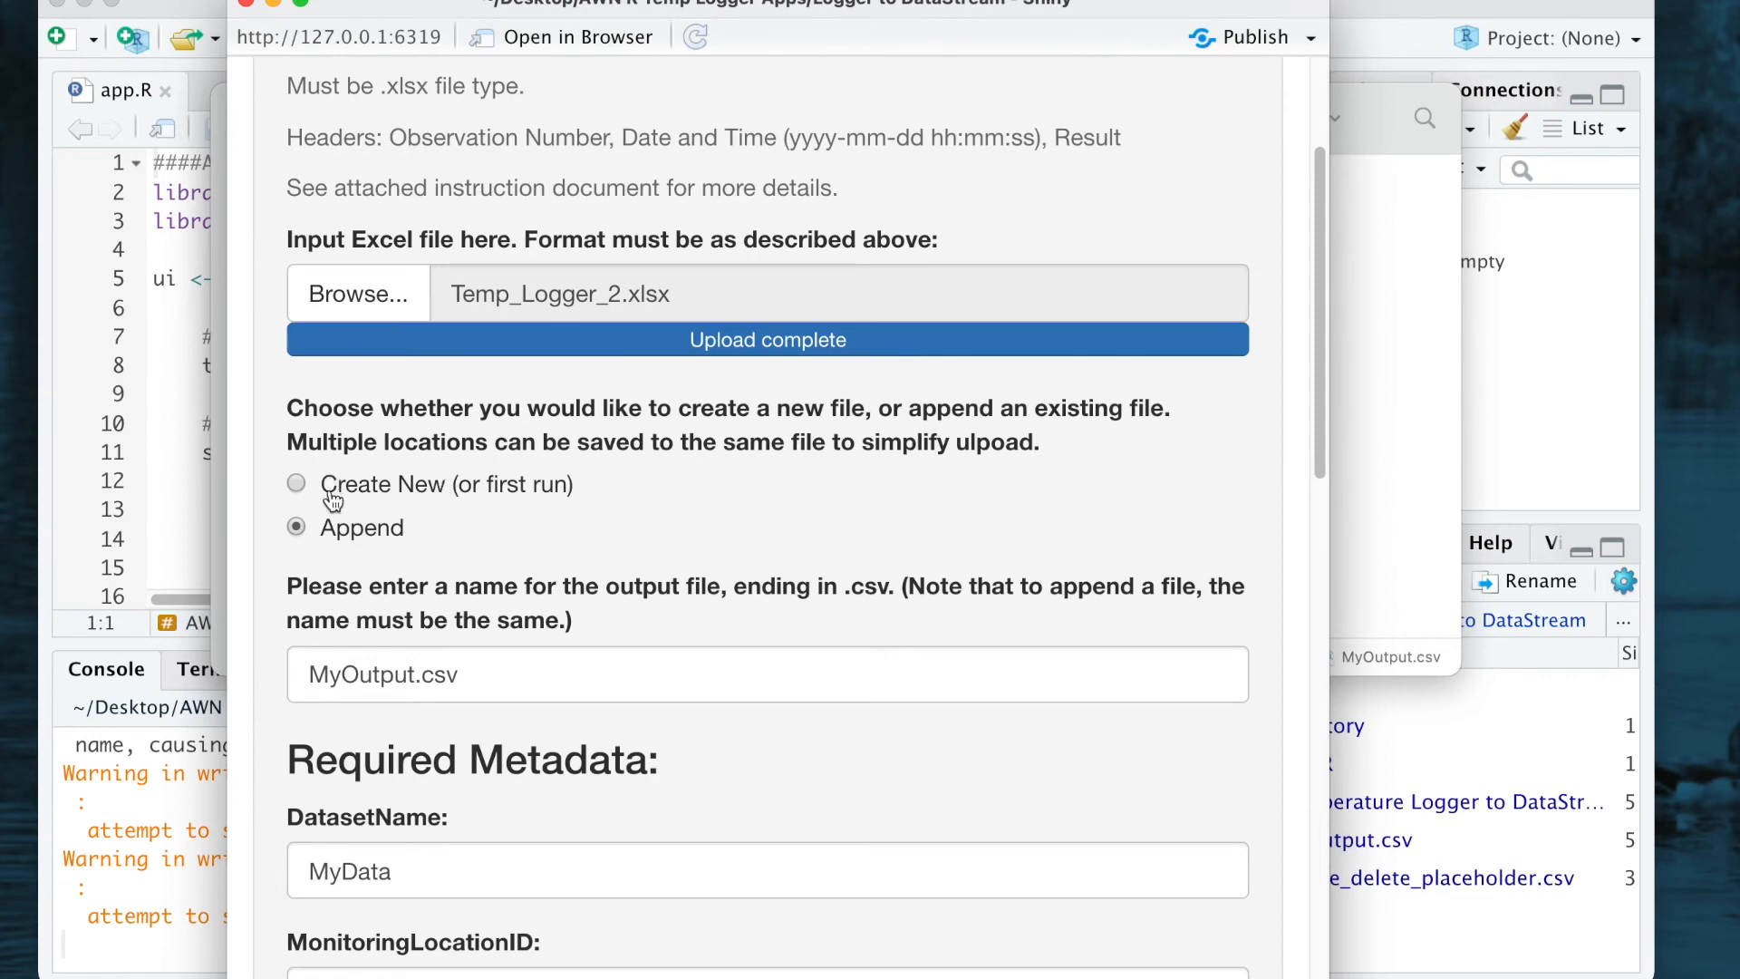
scroll(1006, 530, "down", 4)
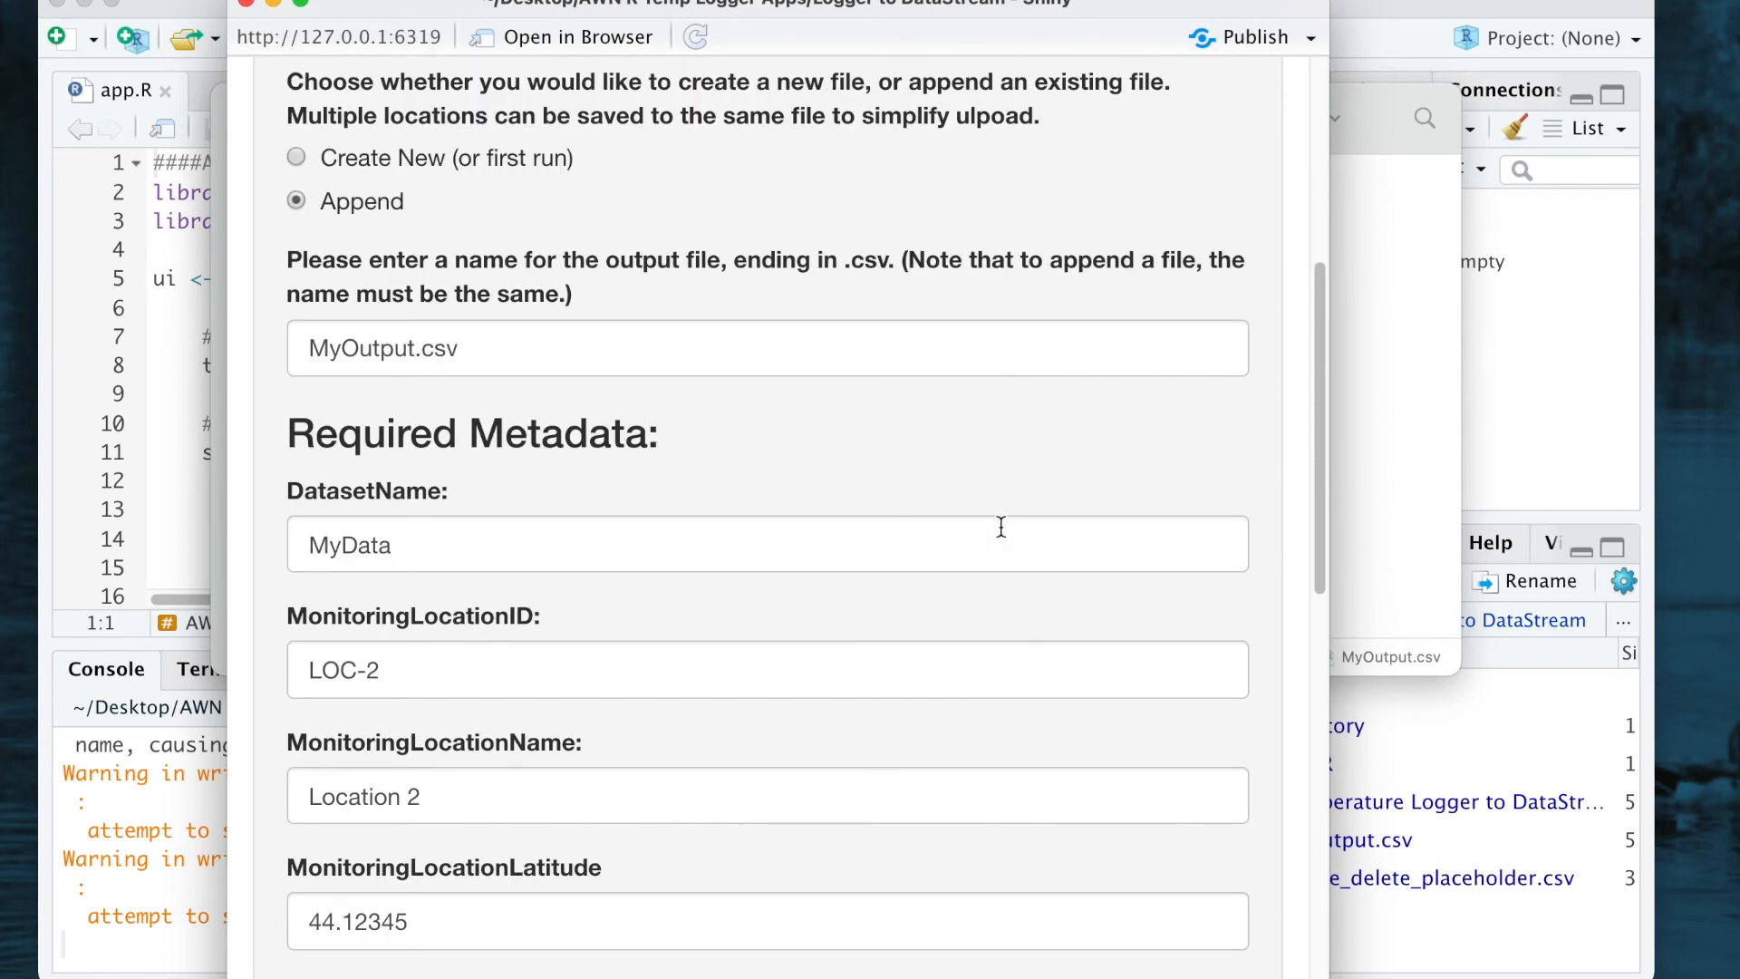
scroll(602, 618, "down", 4)
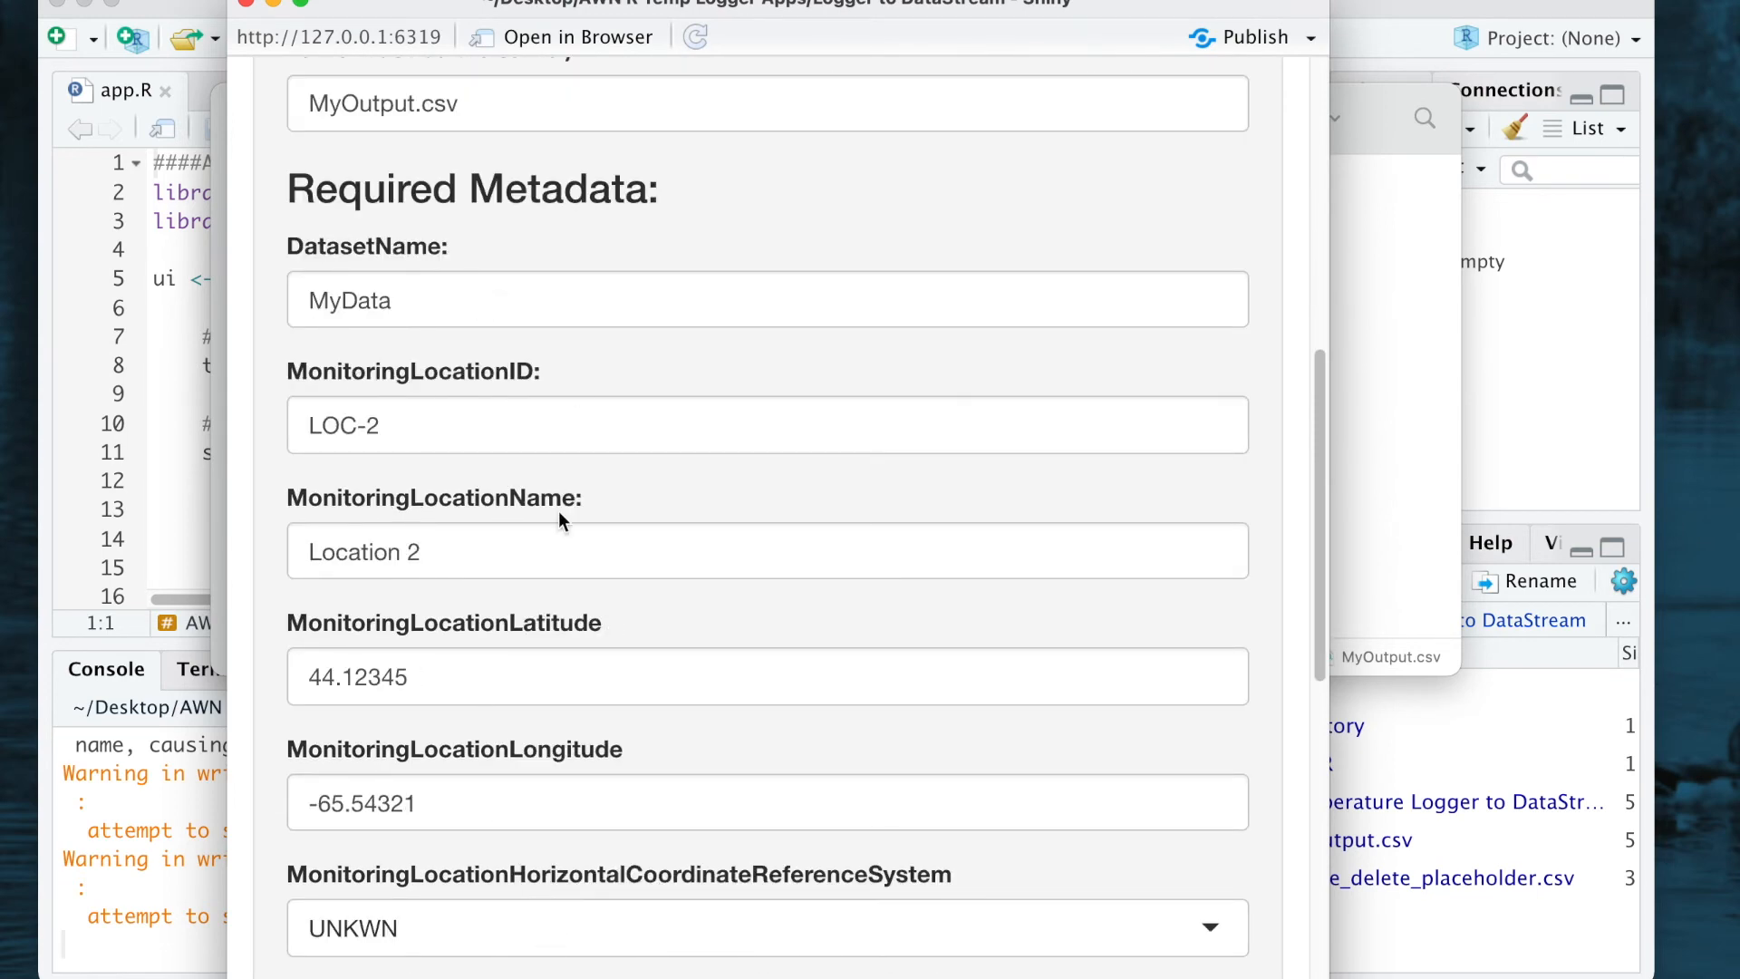
scroll(713, 469, "up", 10)
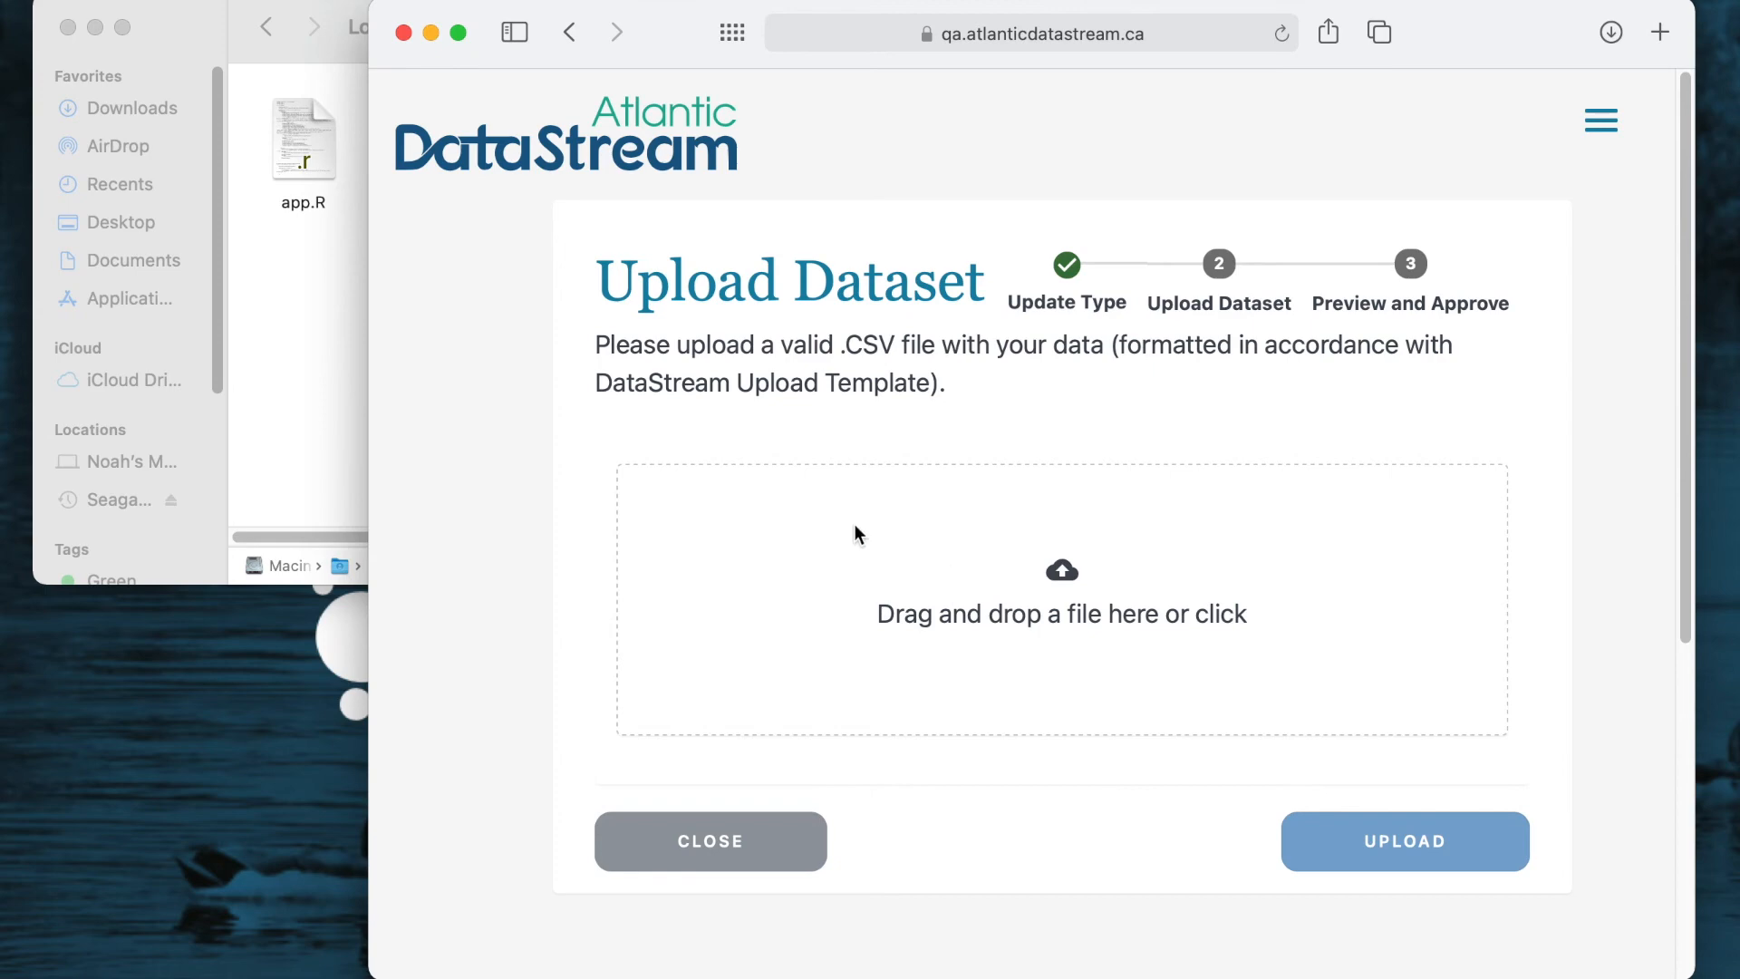
- Upload MyOutput.csv from Finder to Atlantic DataStream's Upload Dataset page in the browser and open the dataset preview
left_click(311, 296)
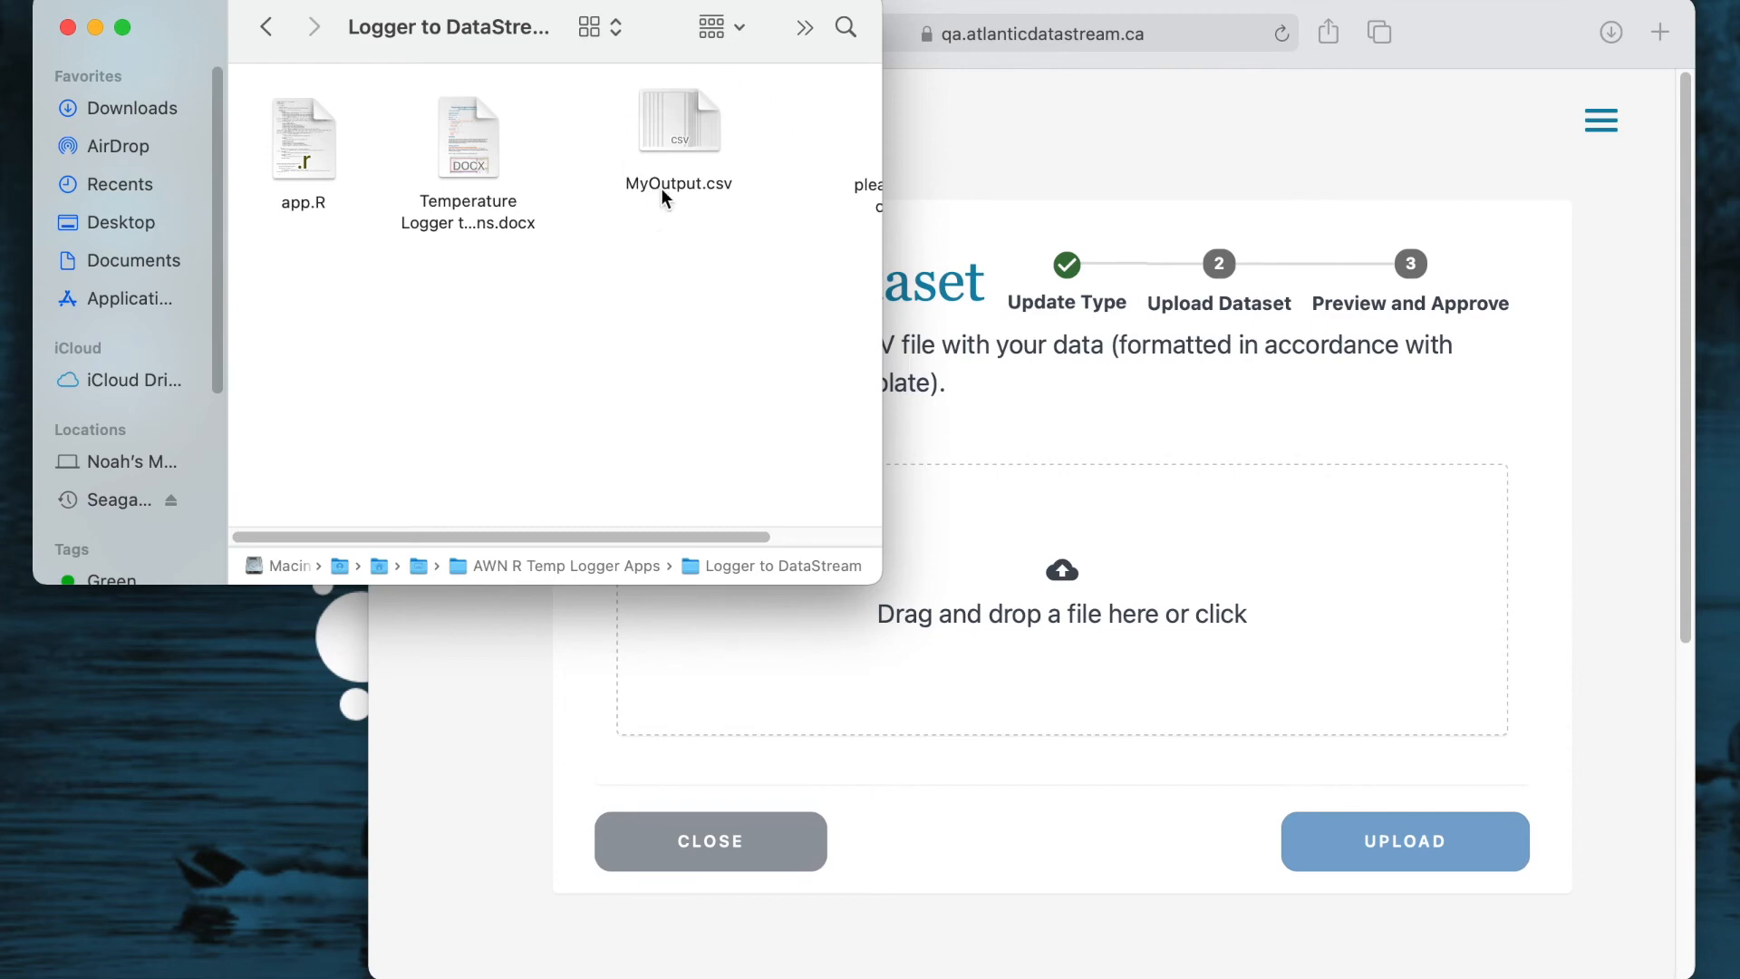
left_click_drag(676, 121, 1154, 542)
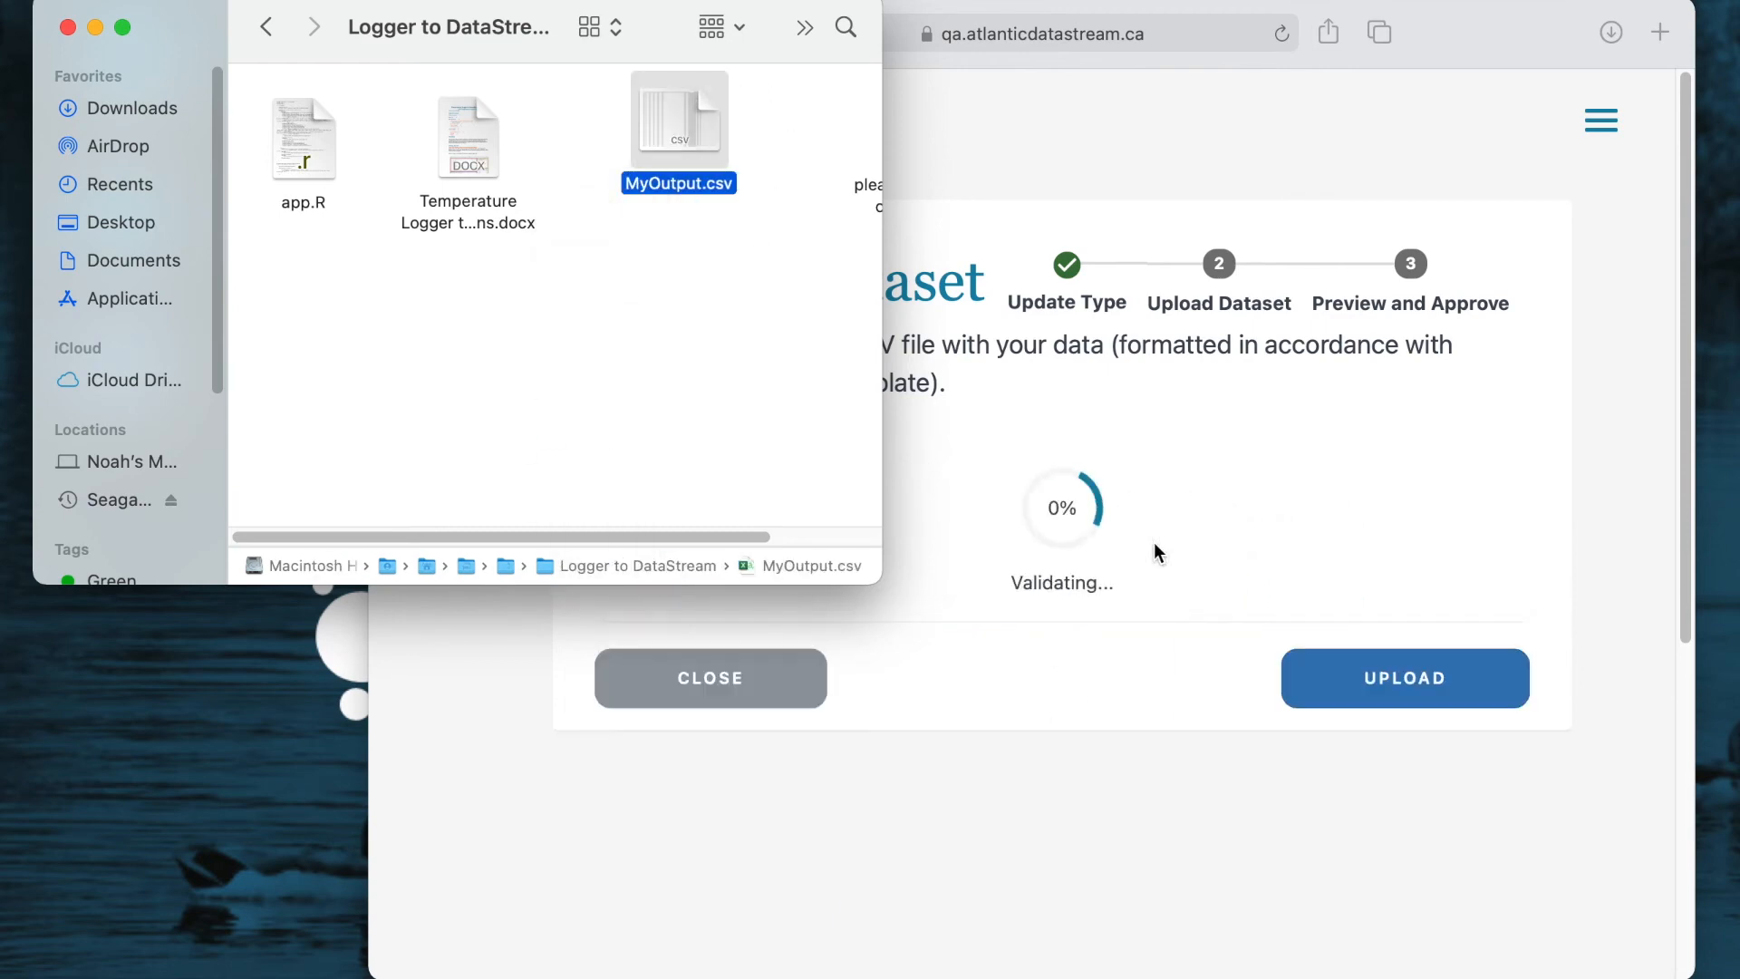
left_click(1268, 694)
scroll(1269, 694, "down", 3)
left_click(1427, 743)
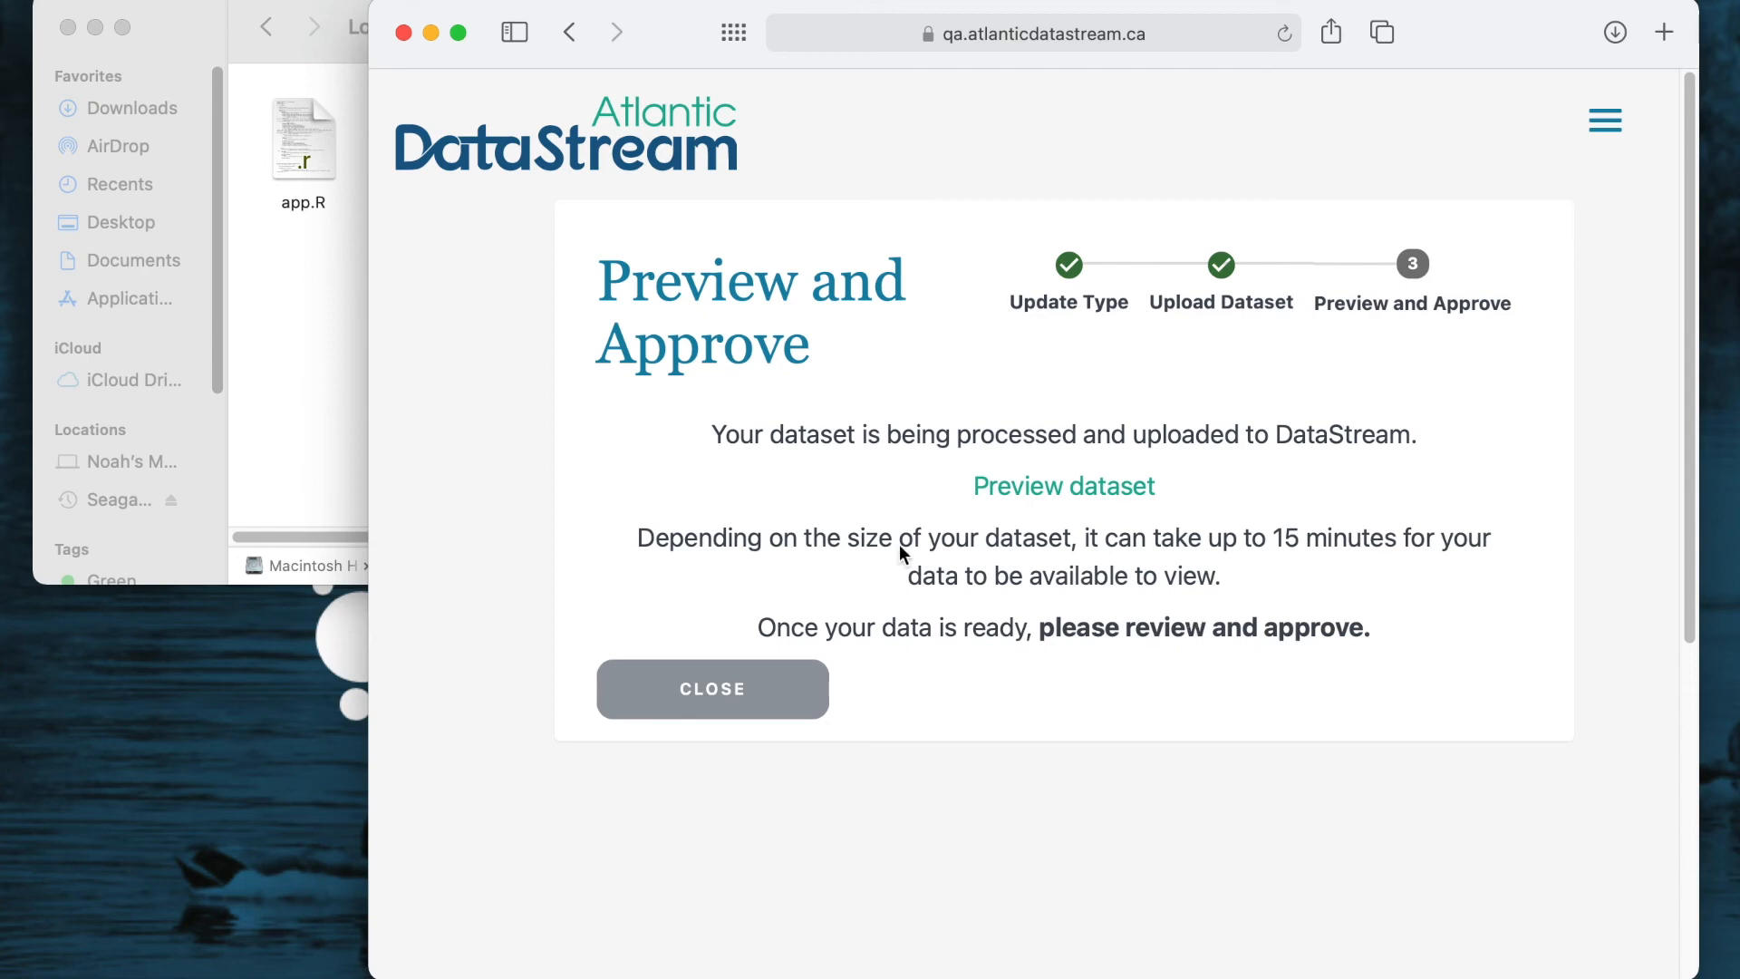
left_click(1003, 497)
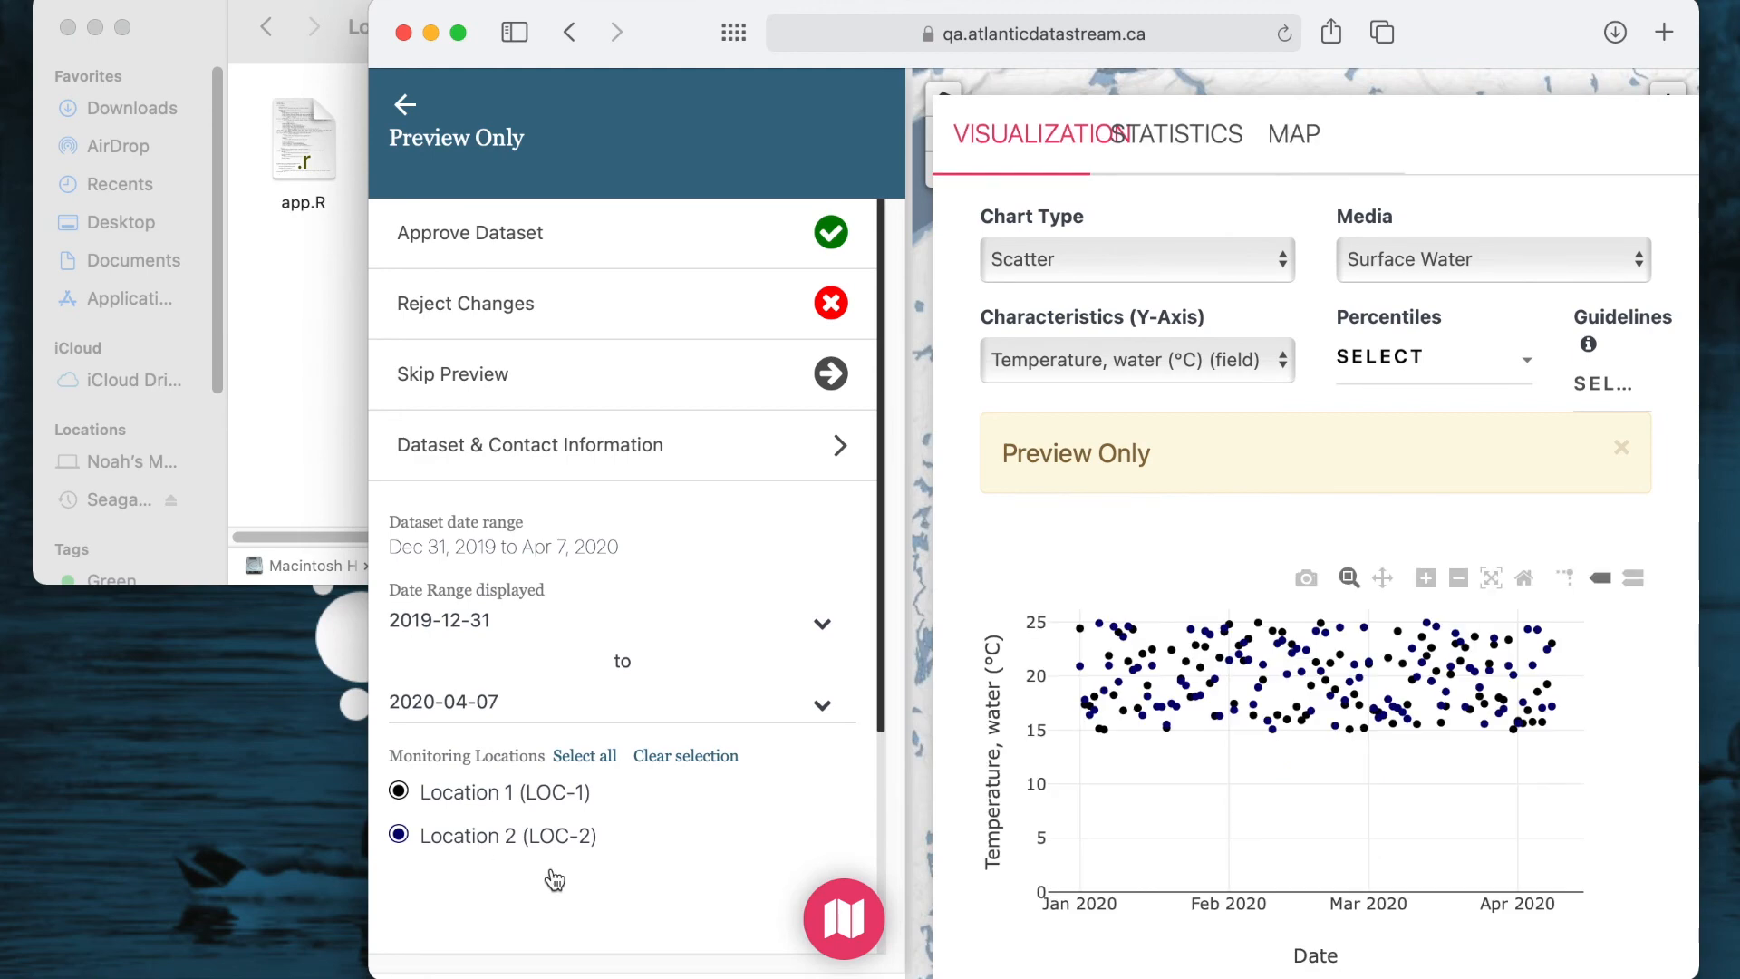
mouse_move(1354, 734)
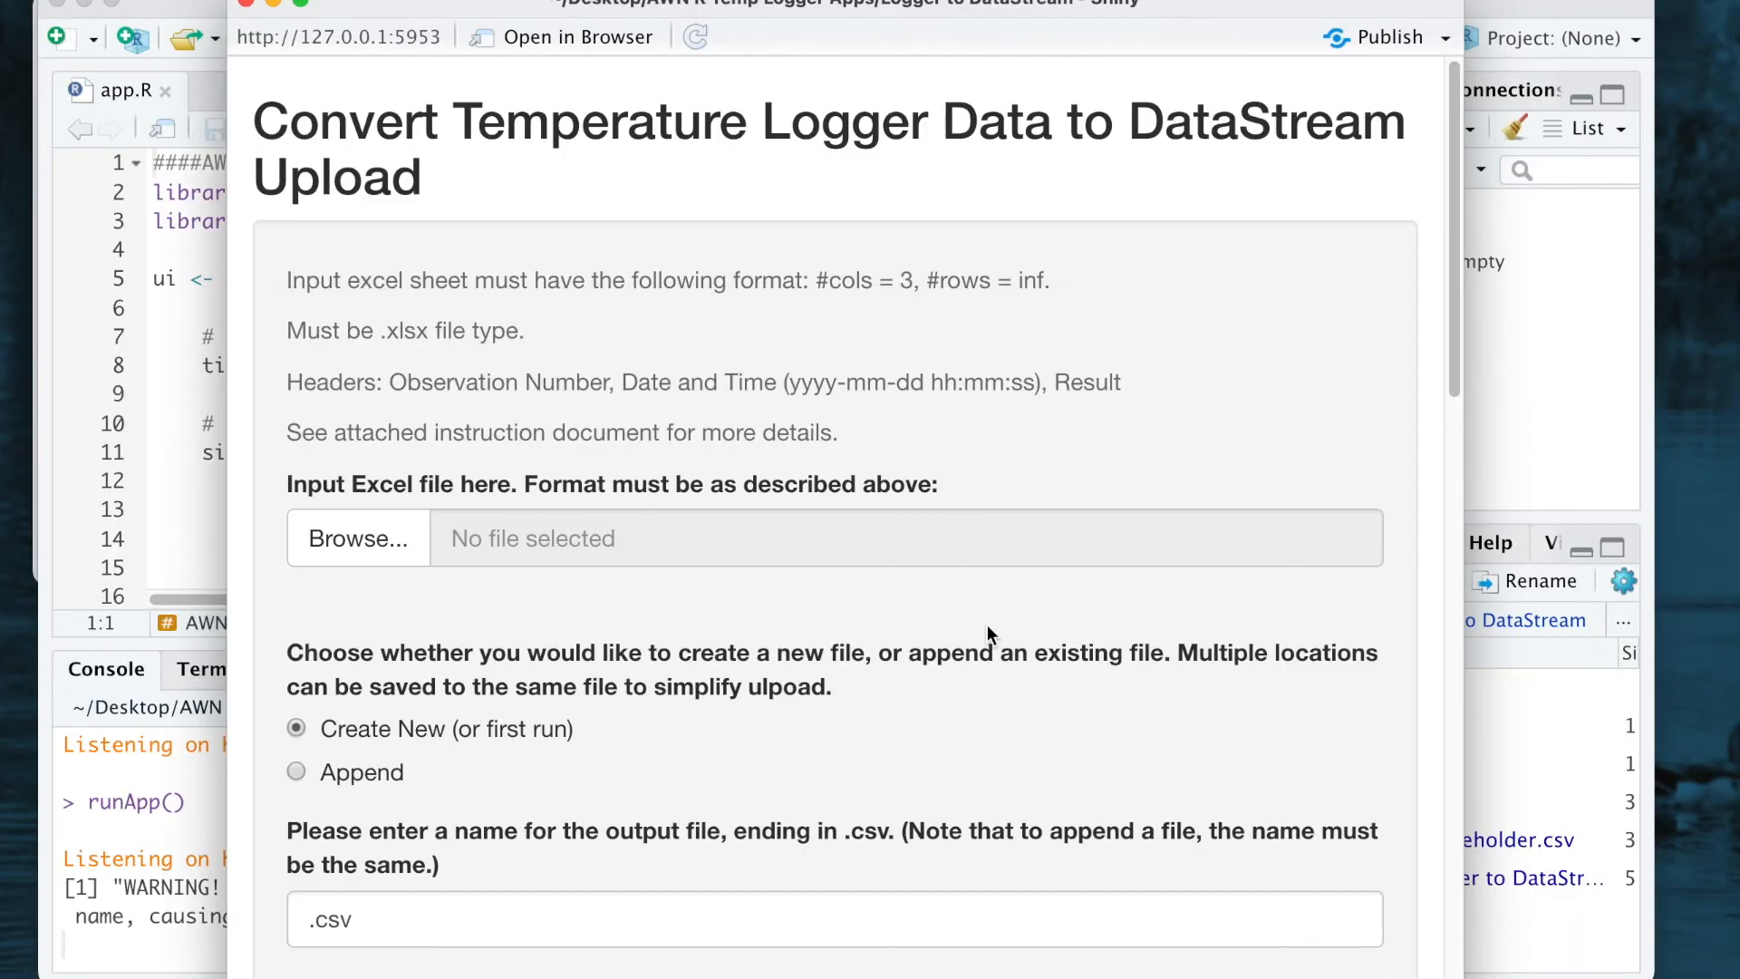
- Try to run the conversion in Create New mode without an input file or required metadata, and stop the app in RStudio
scroll(571, 393, "down", 10)
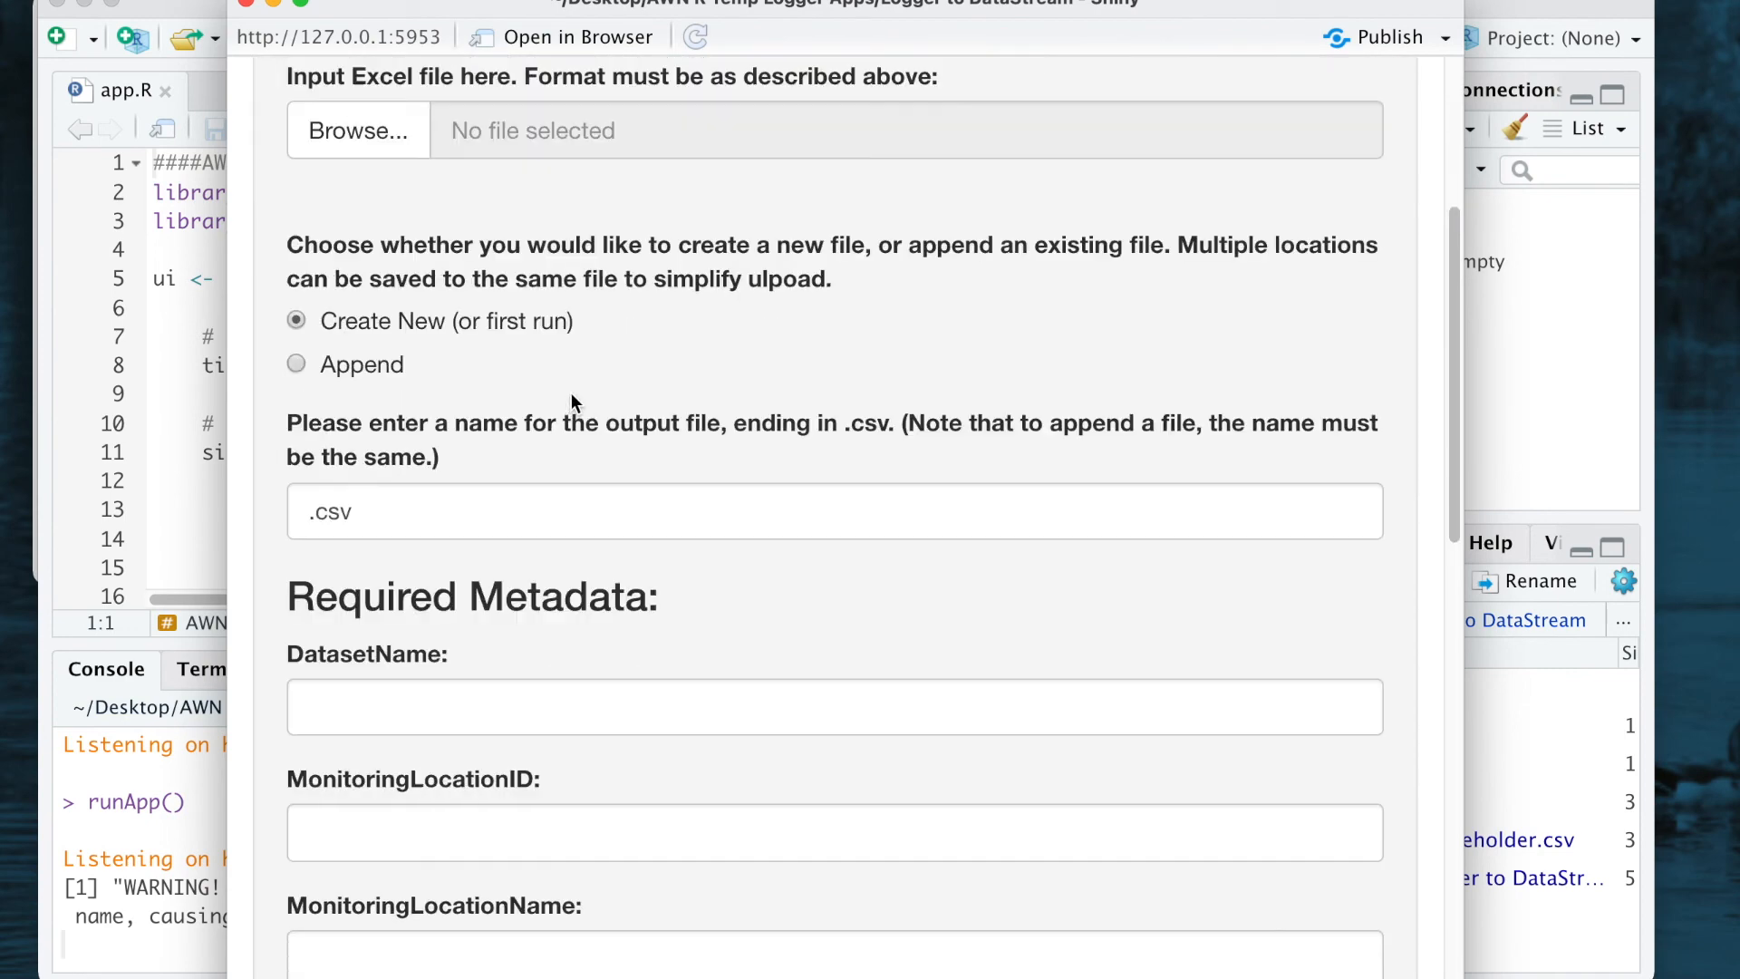
scroll(533, 420, "down", 5)
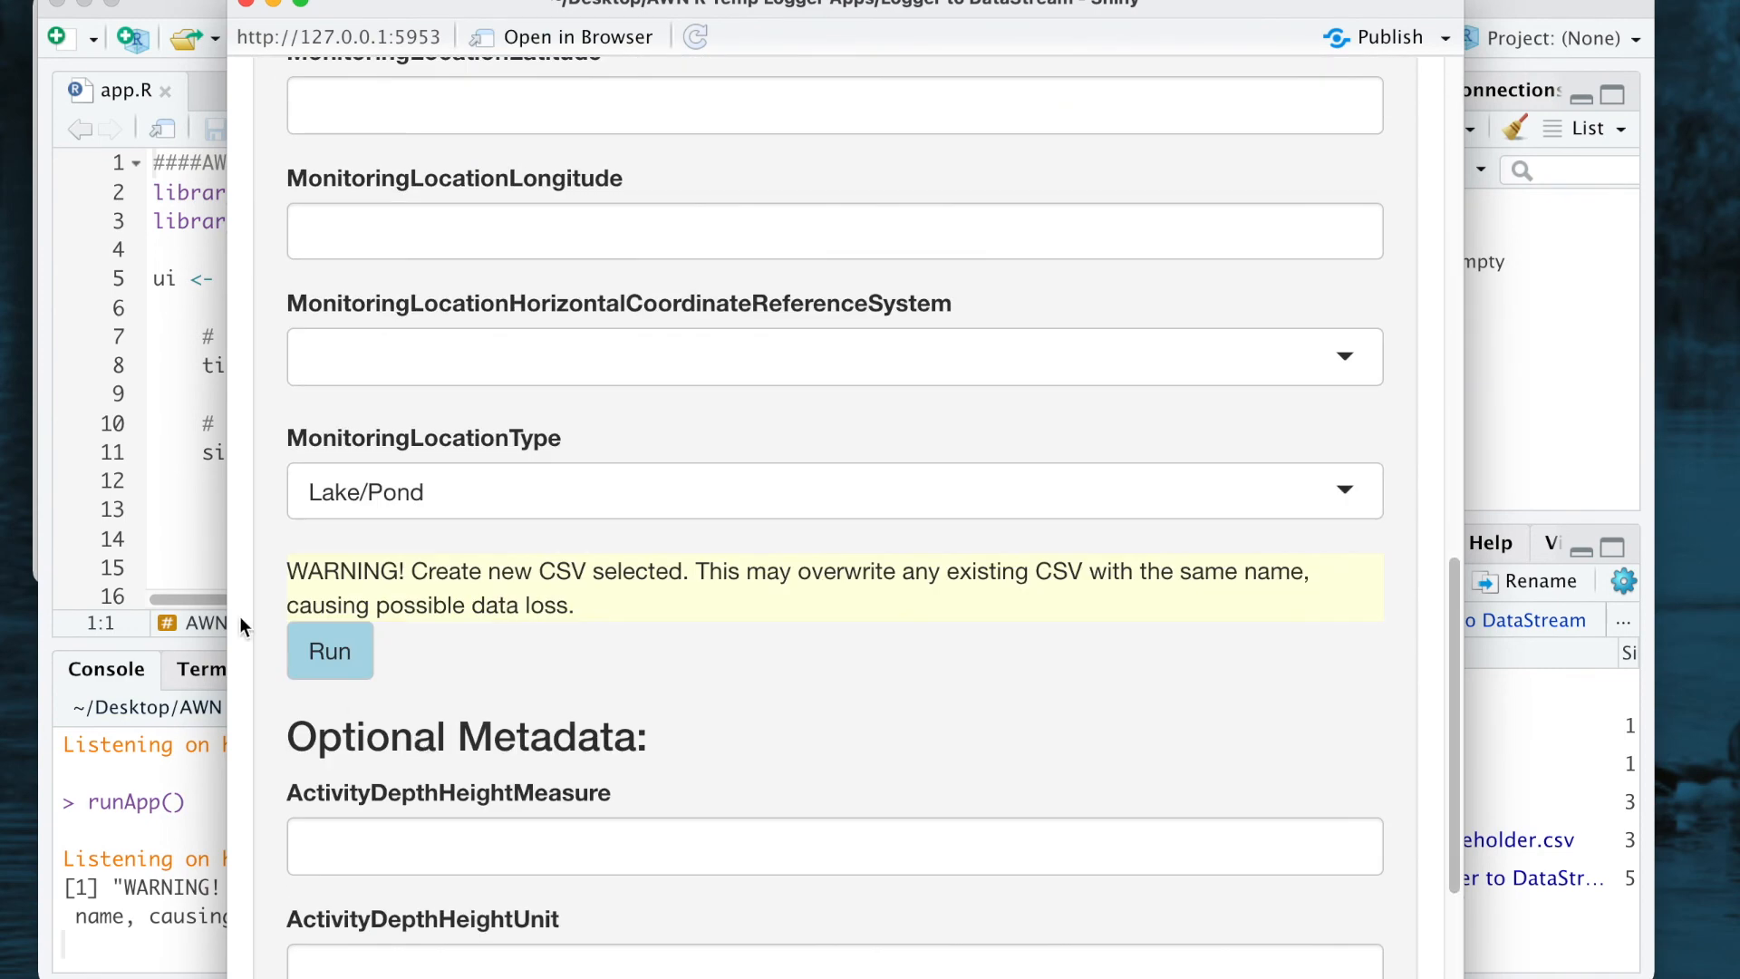
left_click(343, 650)
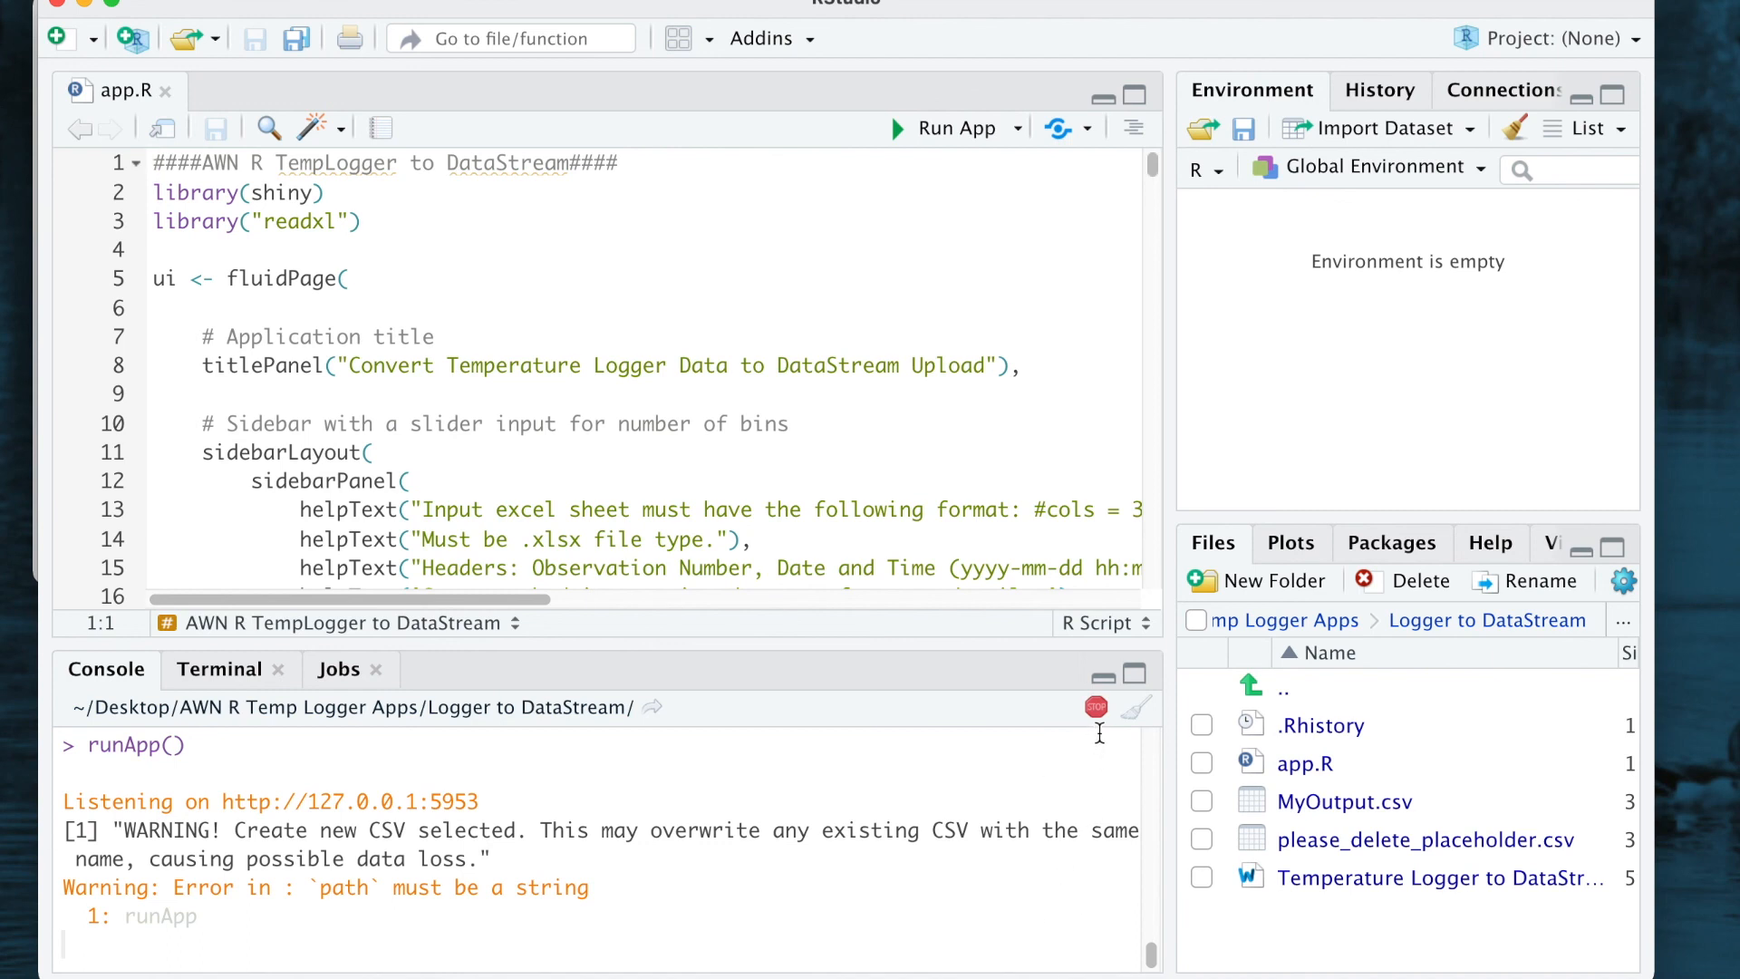
left_click(1096, 708)
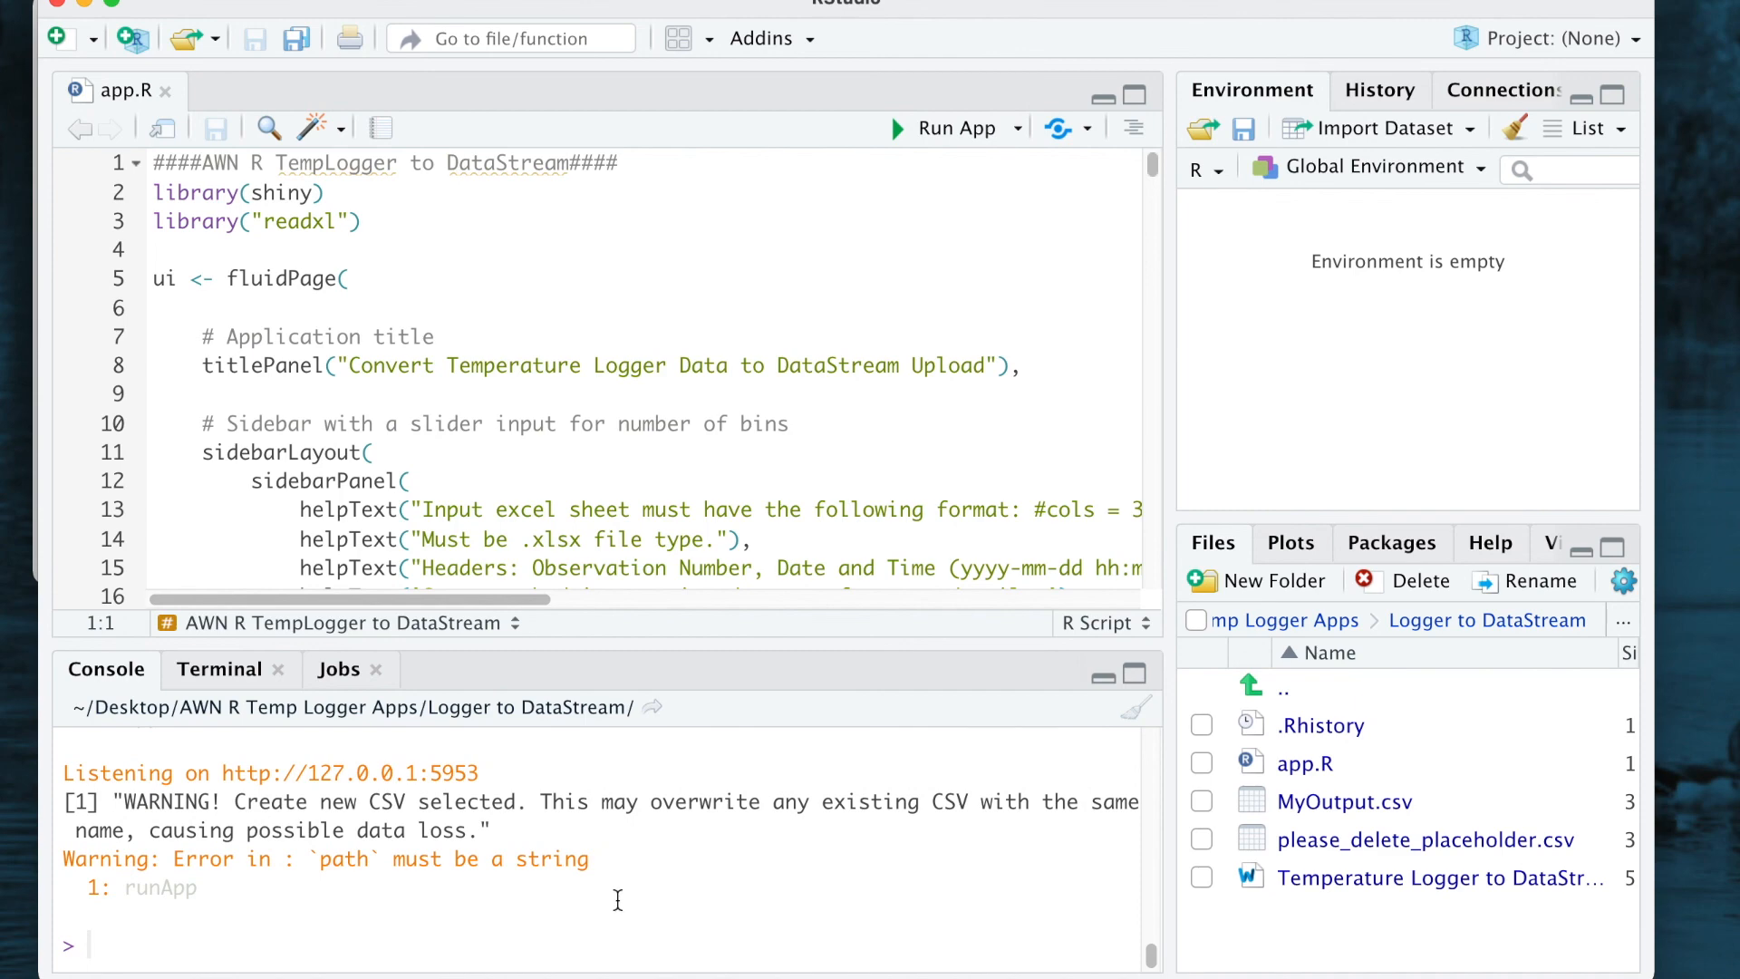